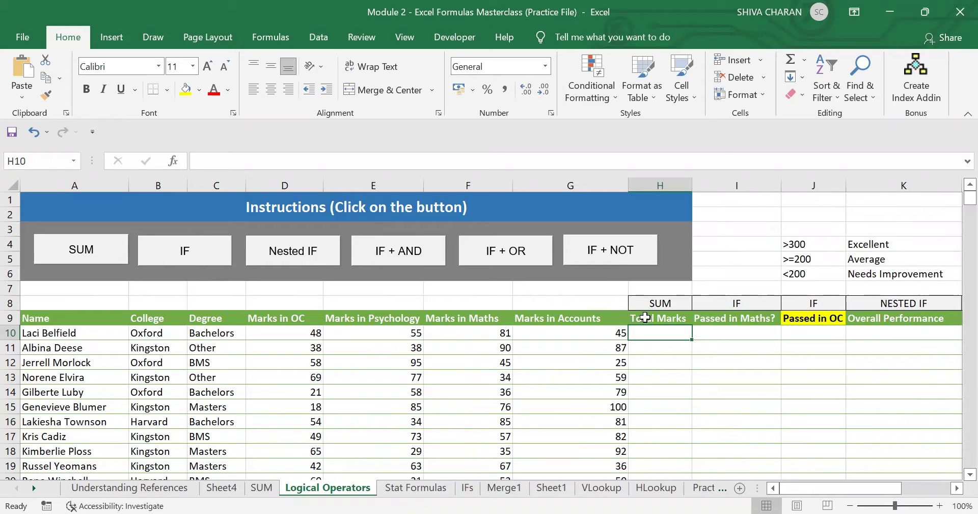
# Examine the student marks table and its empty Total Marks, Passed in Maths?, Passed in OC and Overall Performance columns.
pyautogui.moveTo(87, 334); pyautogui.dragTo(629, 451)
pyautogui.click(652, 333)
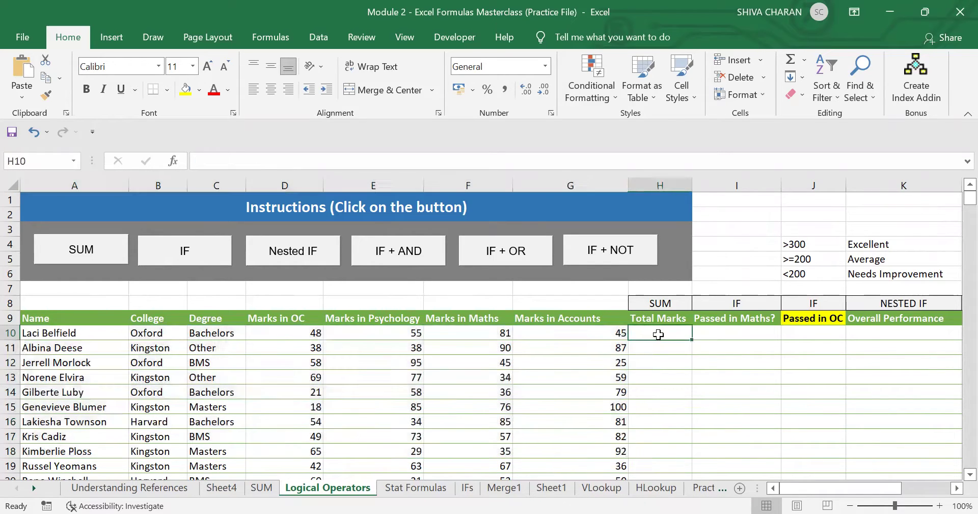
pyautogui.moveTo(659, 333); pyautogui.dragTo(775, 336)
pyautogui.click(816, 333)
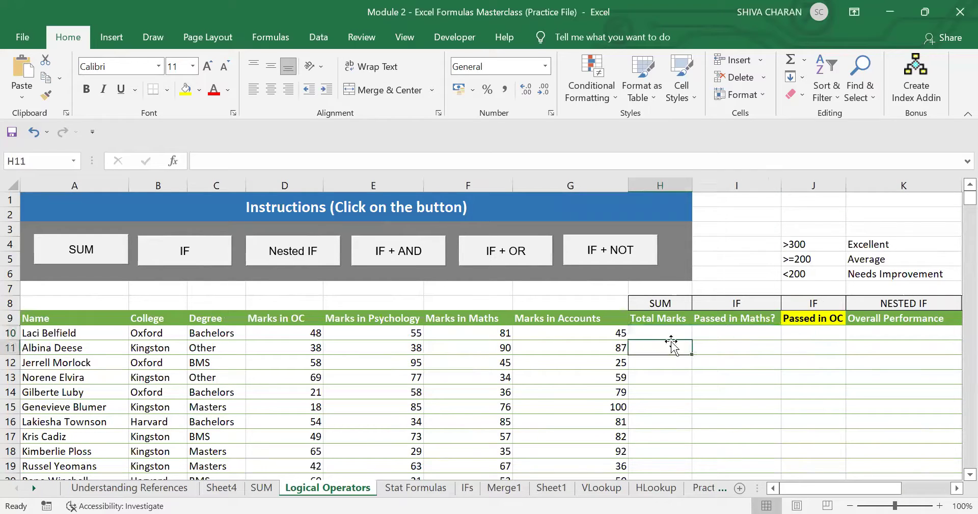
pyautogui.click(670, 346)
pyautogui.click(660, 331)
pyautogui.moveTo(744, 340); pyautogui.dragTo(845, 343)
pyautogui.click(858, 336)
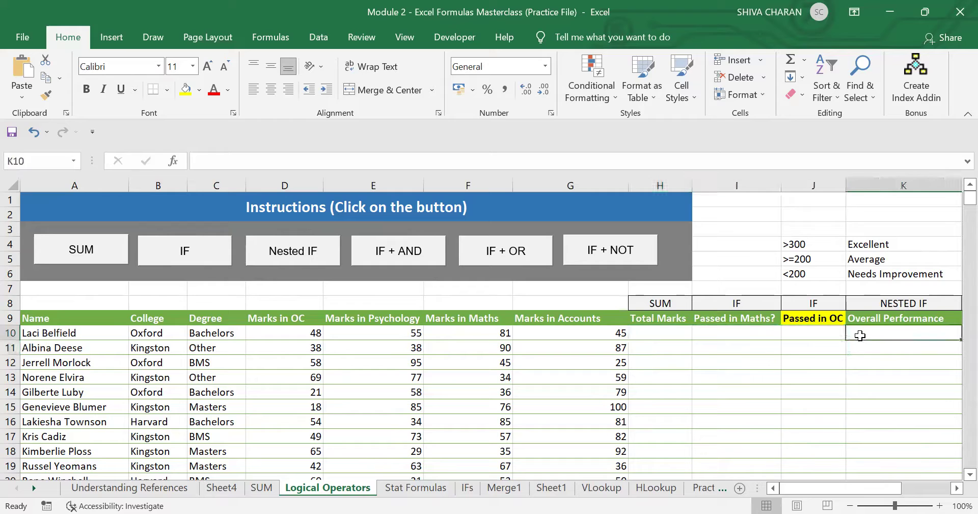
pyautogui.click(665, 331)
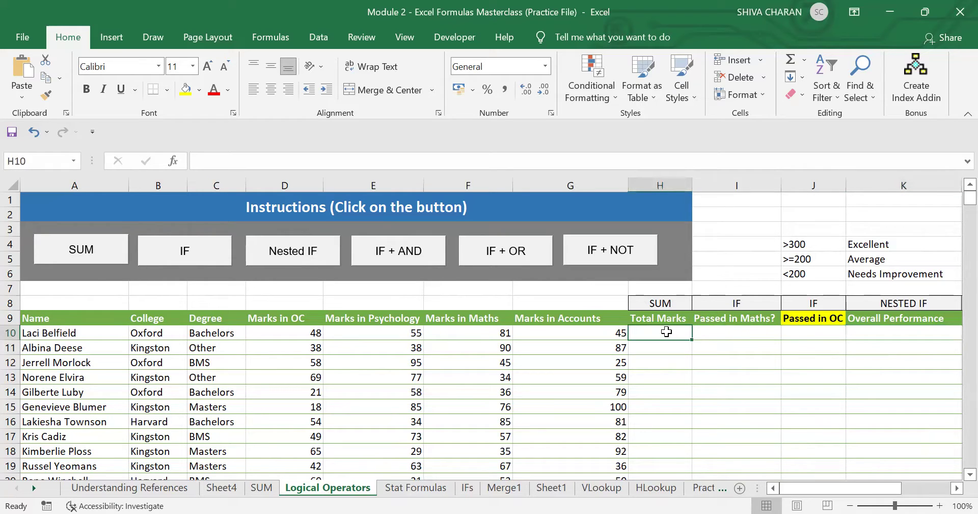
pyautogui.click(661, 304)
pyautogui.click(663, 332)
# Read the SUM exercise instructions and review the four subject marks columns, including the first student's marks in D10:G10.
pyautogui.click(104, 259)
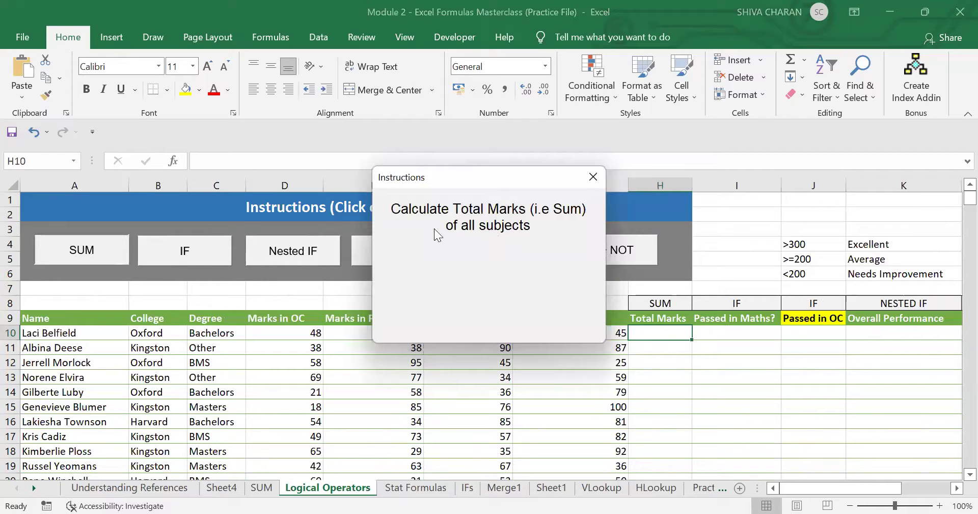
pyautogui.click(591, 176)
pyautogui.moveTo(282, 319); pyautogui.dragTo(565, 452)
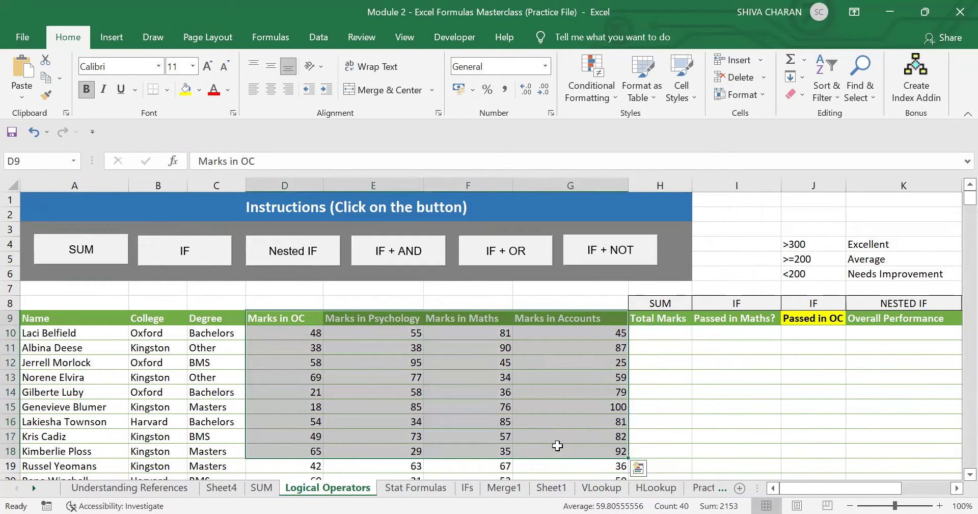
pyautogui.click(268, 331)
pyautogui.moveTo(291, 332); pyautogui.dragTo(596, 330)
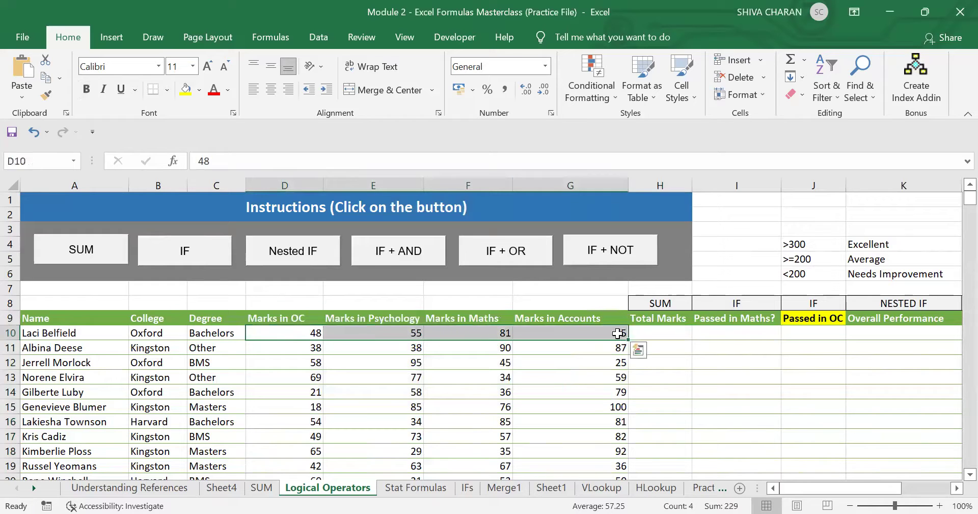
# Enter =SUM(D10:G10) in H10 to total the first student's marks across all subjects.
pyautogui.click(665, 332)
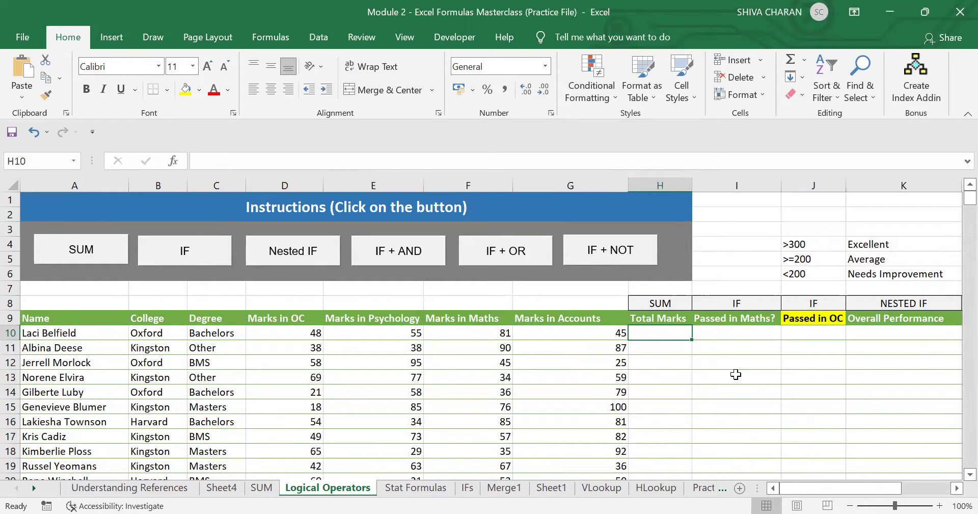
pyautogui.write('=')
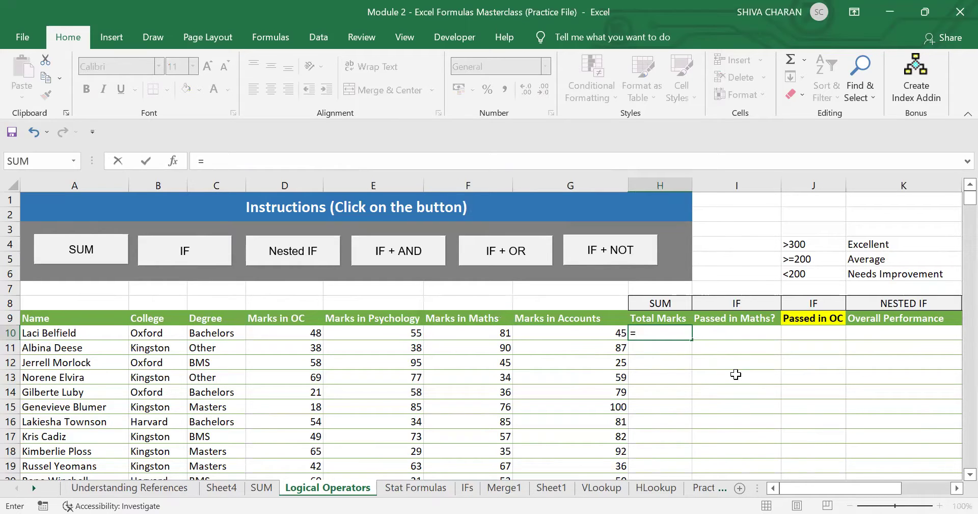
pyautogui.write('SUM(')
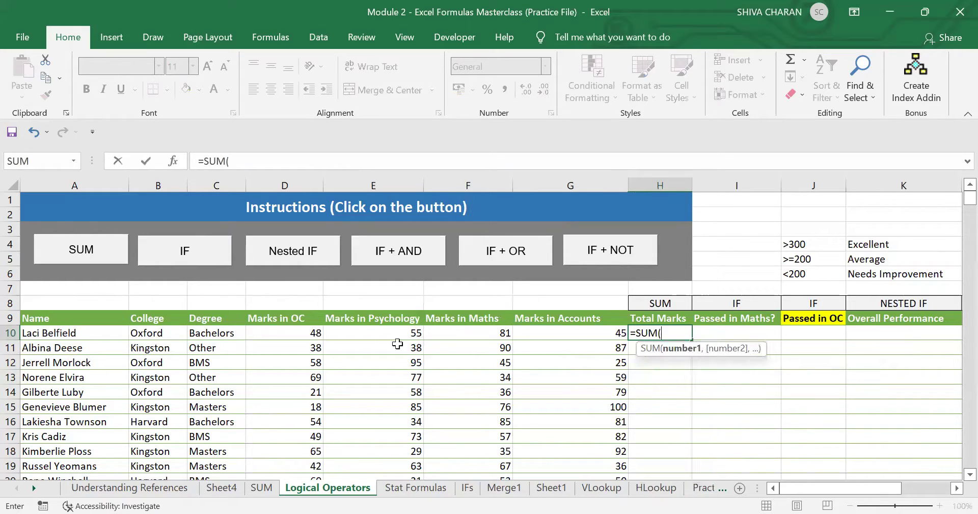
pyautogui.moveTo(286, 331); pyautogui.dragTo(414, 332)
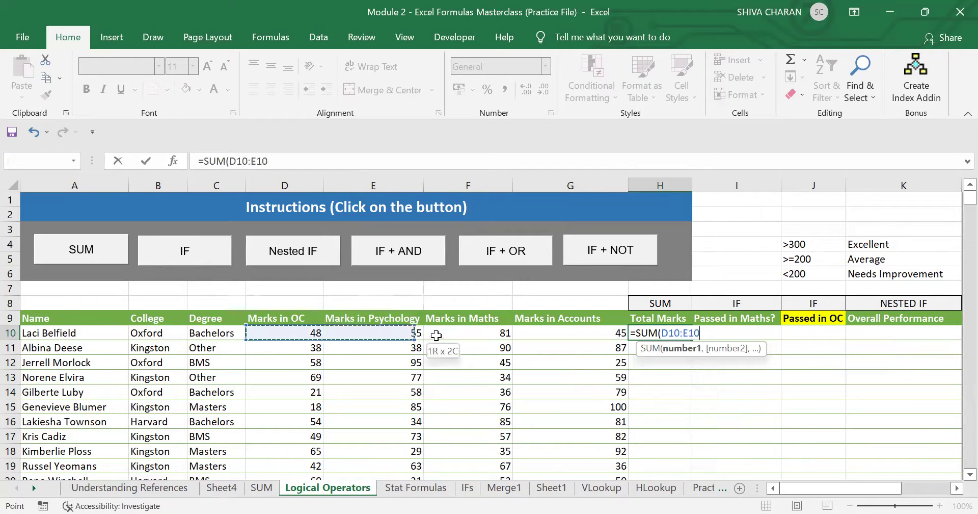
pyautogui.moveTo(556, 332); pyautogui.dragTo(556, 333)
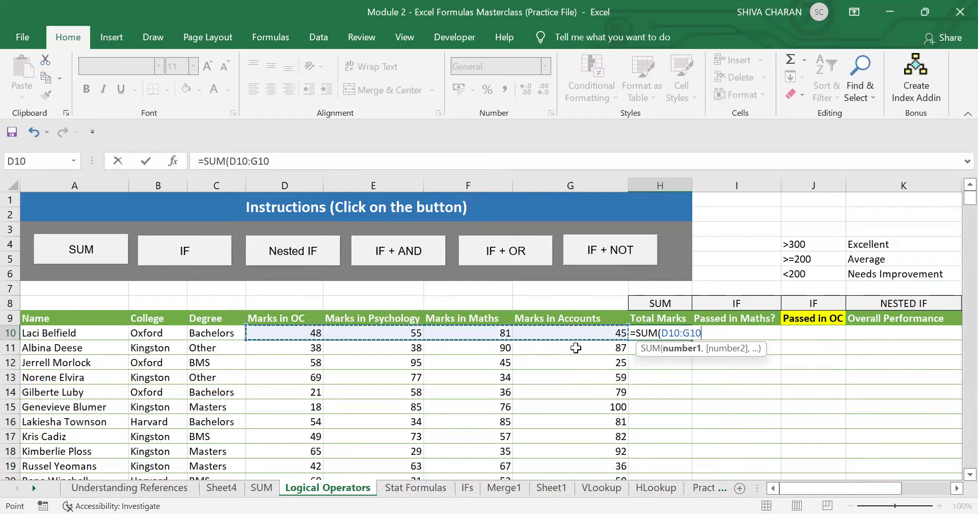
pyautogui.write(')')
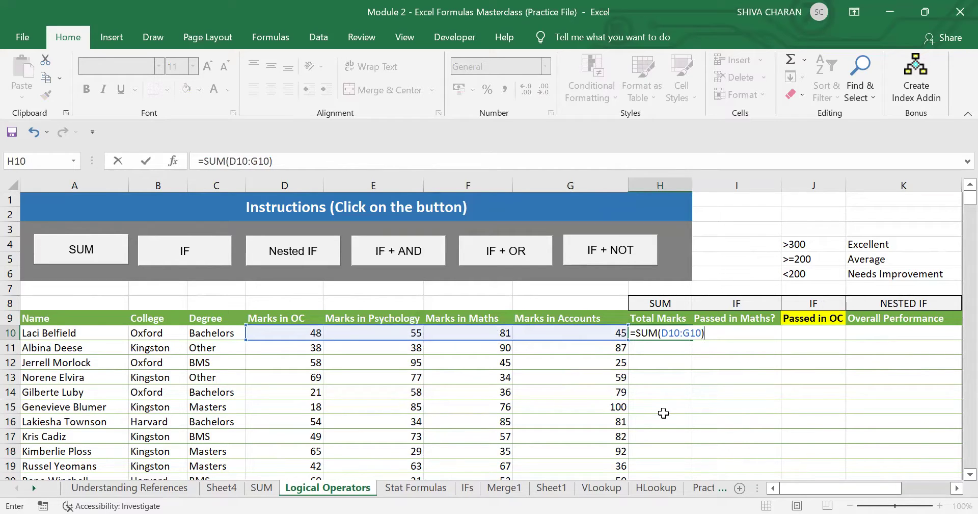
pyautogui.press('Return')
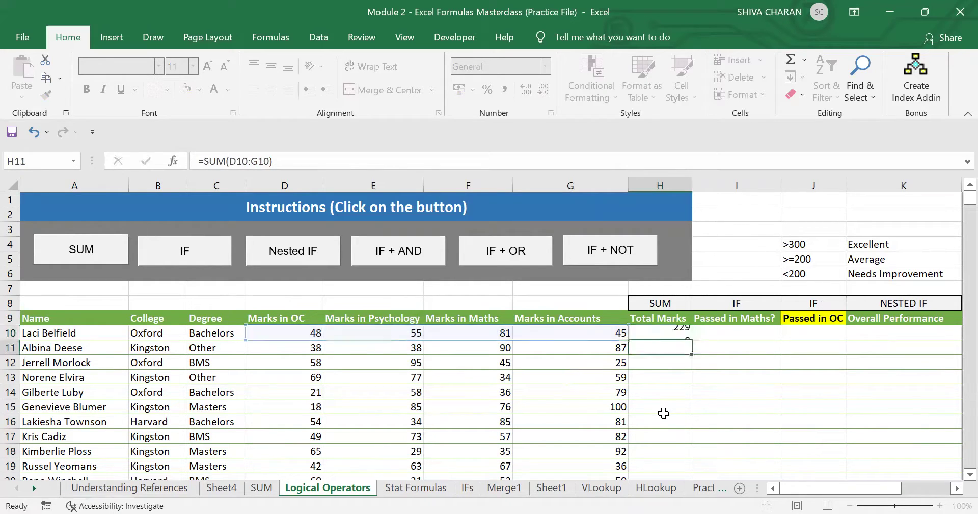
# Fill the SUM formula from H10 down the Total Marks column for all students.
pyautogui.click(684, 333)
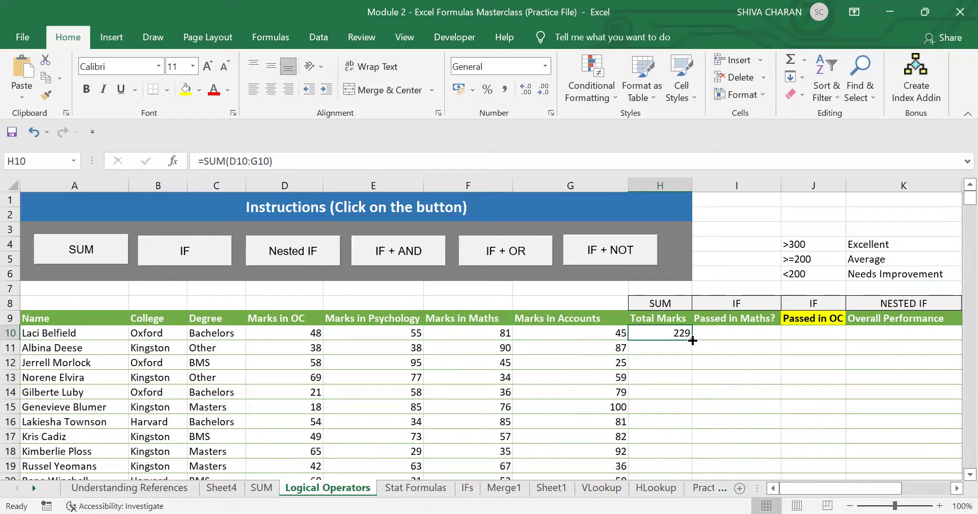
pyautogui.doubleClick(692, 340)
pyautogui.click(676, 336)
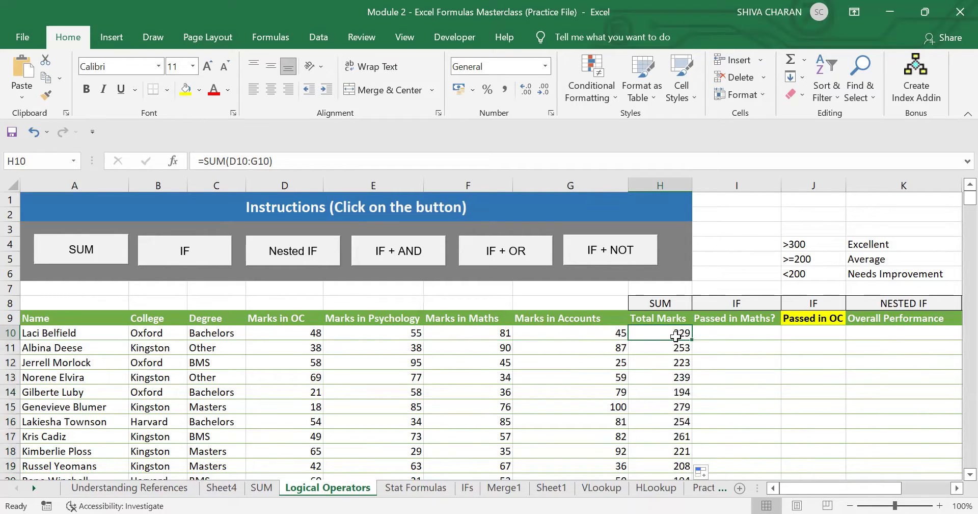
# Select I10 under Passed in Maths? and read the IF exercise instructions for the passing criteria.
pyautogui.press('Right')
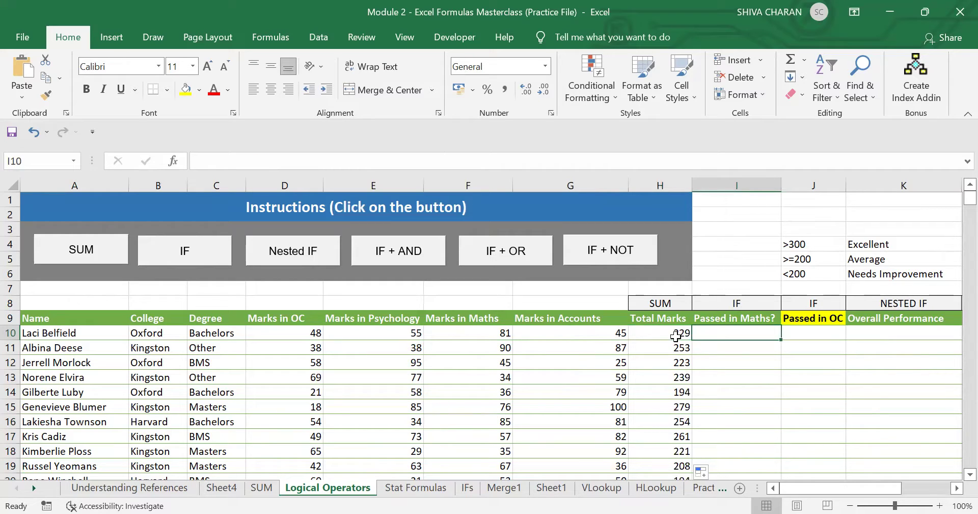
pyautogui.click(227, 259)
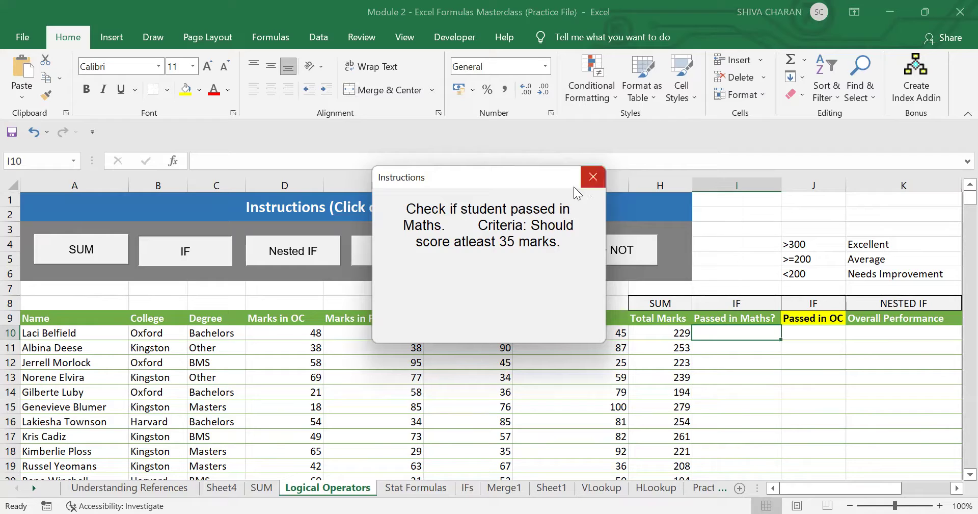
pyautogui.moveTo(509, 180); pyautogui.dragTo(516, 112)
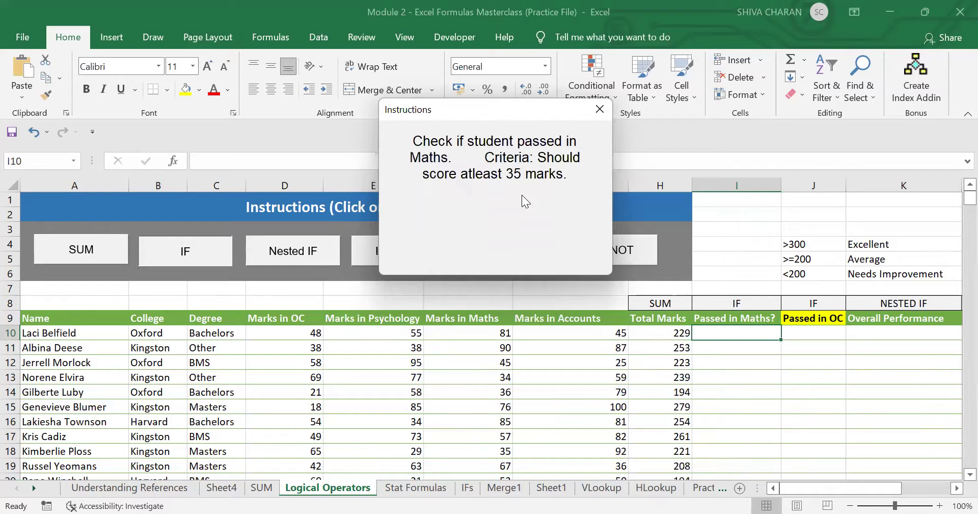
pyautogui.click(598, 117)
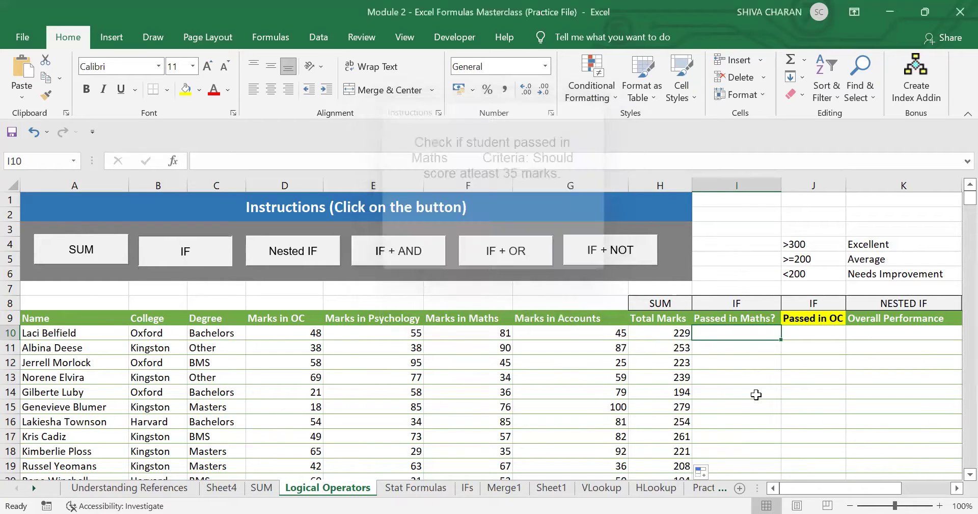
# Enter =IF(F10>=35,"Pass","Fail") in I10 to check whether the first student passed Maths.
pyautogui.write('=')
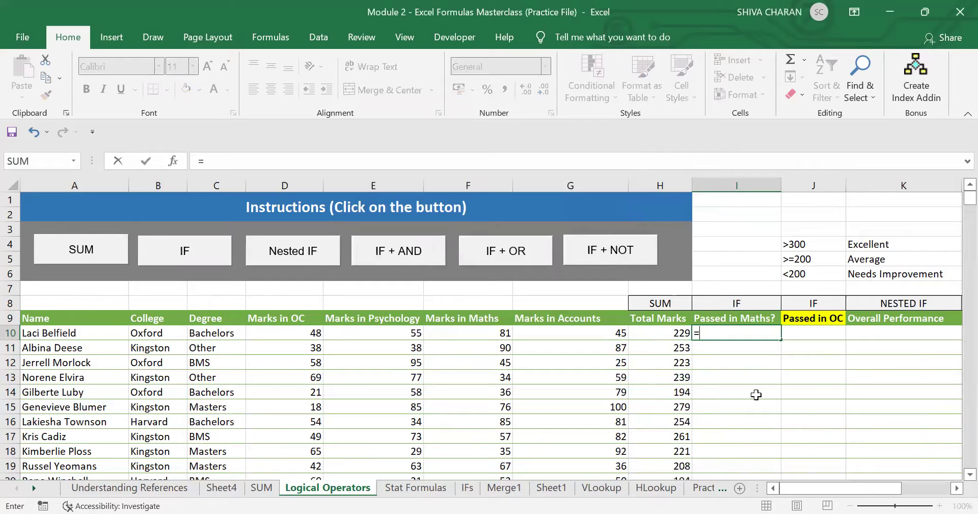
pyautogui.write('IF(')
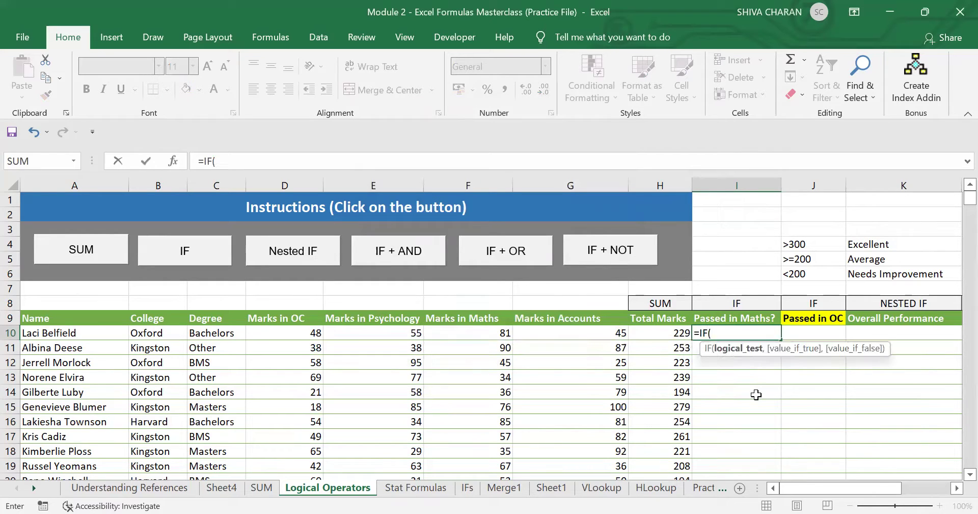
pyautogui.click(493, 333)
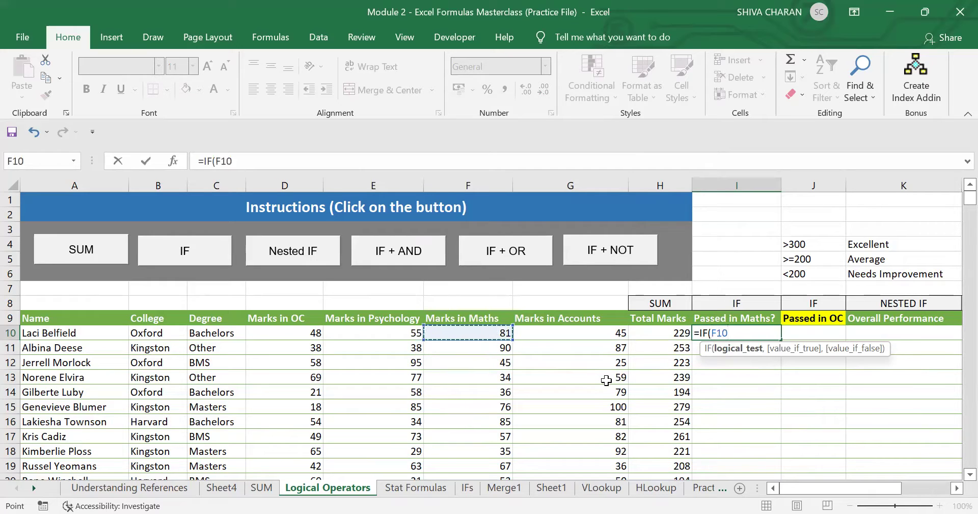
pyautogui.write('>35')
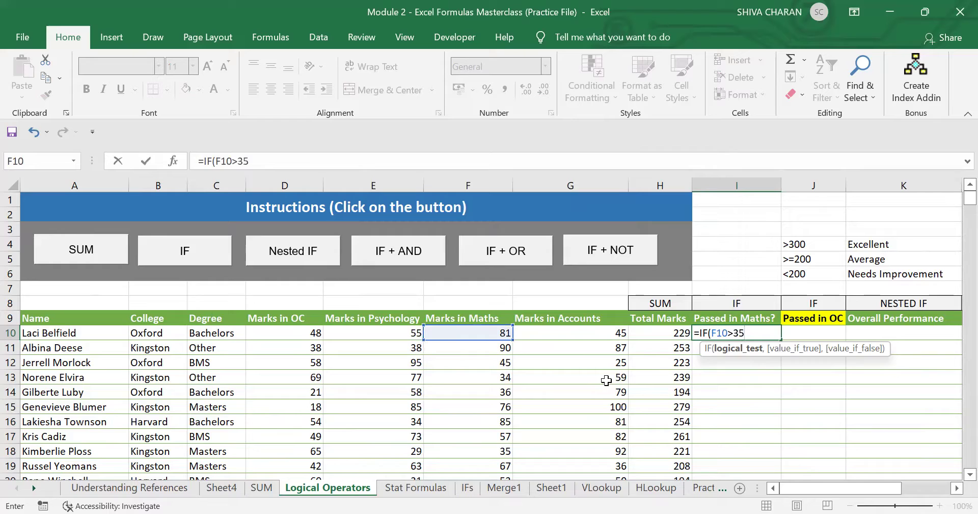
pyautogui.press('BackSpace')
pyautogui.press('BackSpace')
pyautogui.write('=35,"')
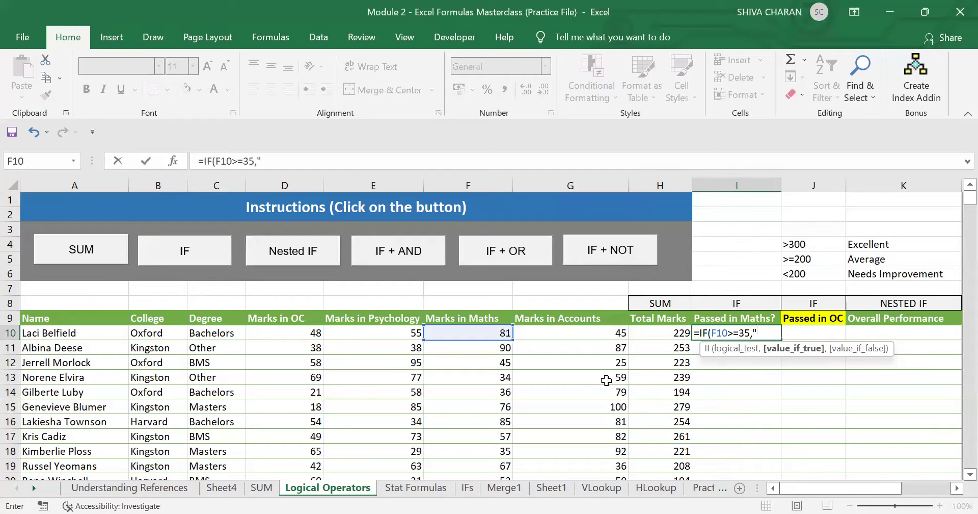
pyautogui.write('Pass",')
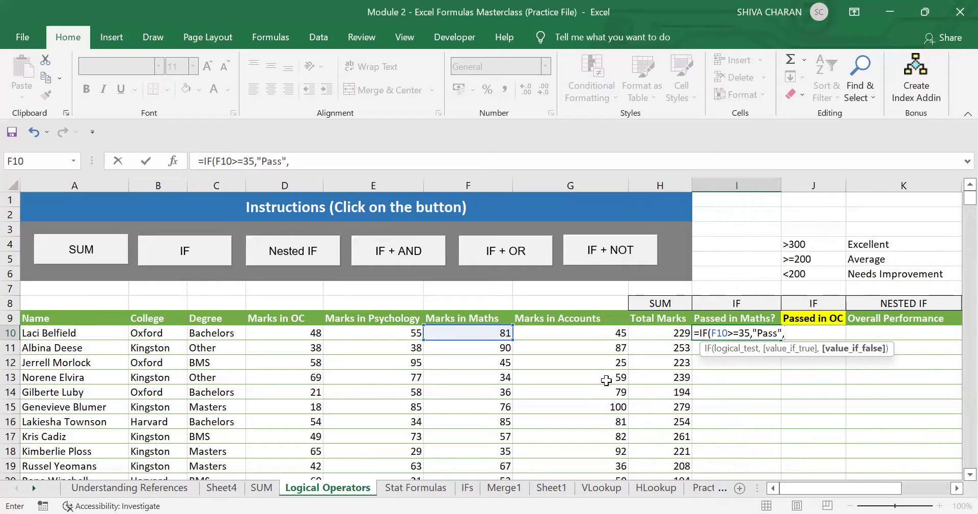
pyautogui.write('"Fail")')
pyautogui.hotkey('ctrl', 'Return')
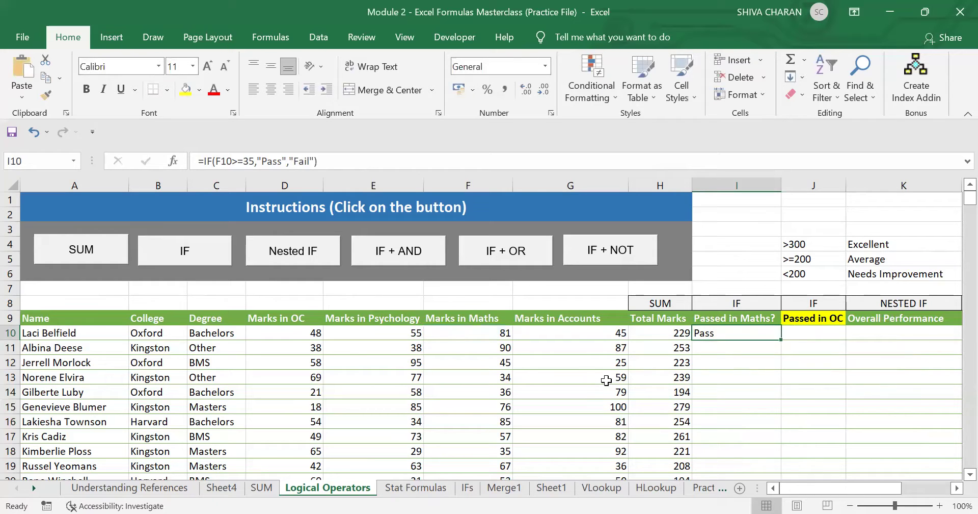
# Review the quoted "Fail" argument in I10's formula, and fill the formula down the Passed in Maths? column.
pyautogui.click(295, 159)
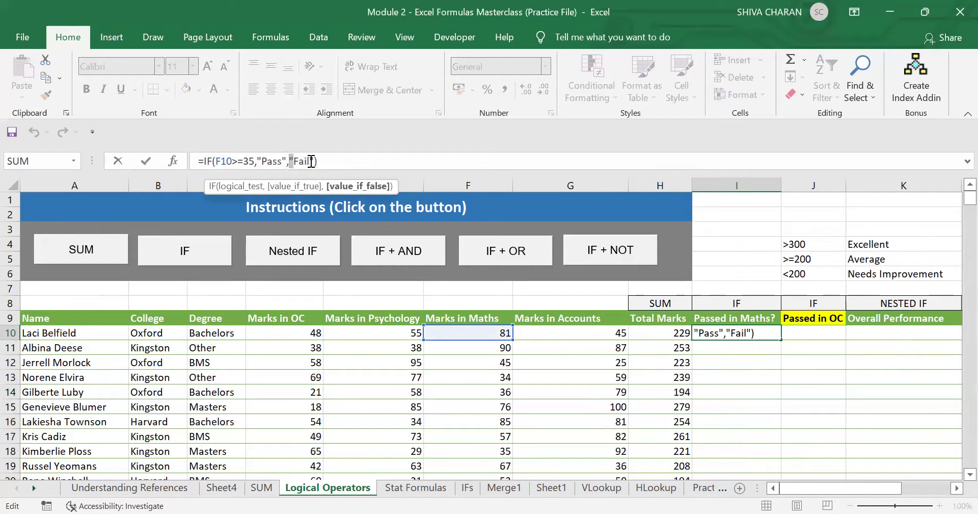
pyautogui.click(311, 161)
pyautogui.moveTo(312, 158); pyautogui.dragTo(299, 157)
pyautogui.click(359, 159)
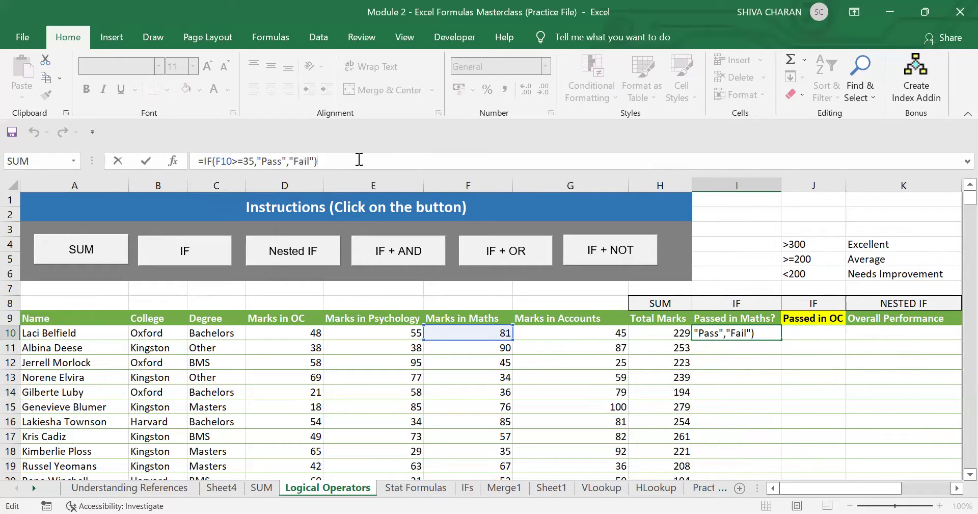
pyautogui.press('Return')
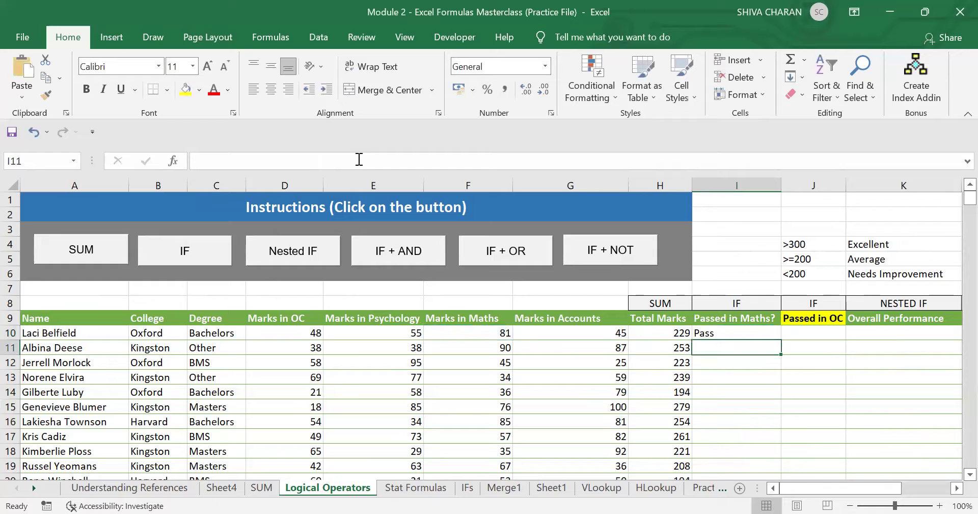
pyautogui.press('Up')
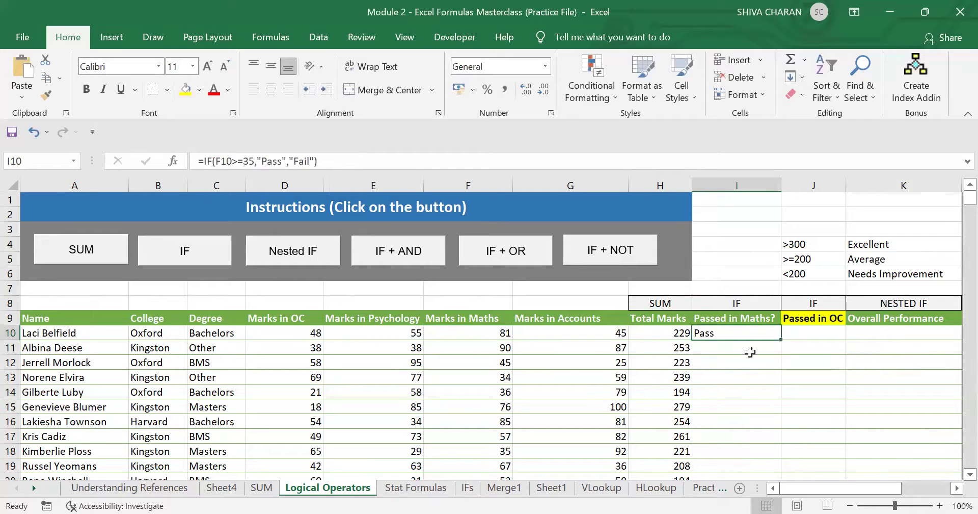
pyautogui.doubleClick(782, 340)
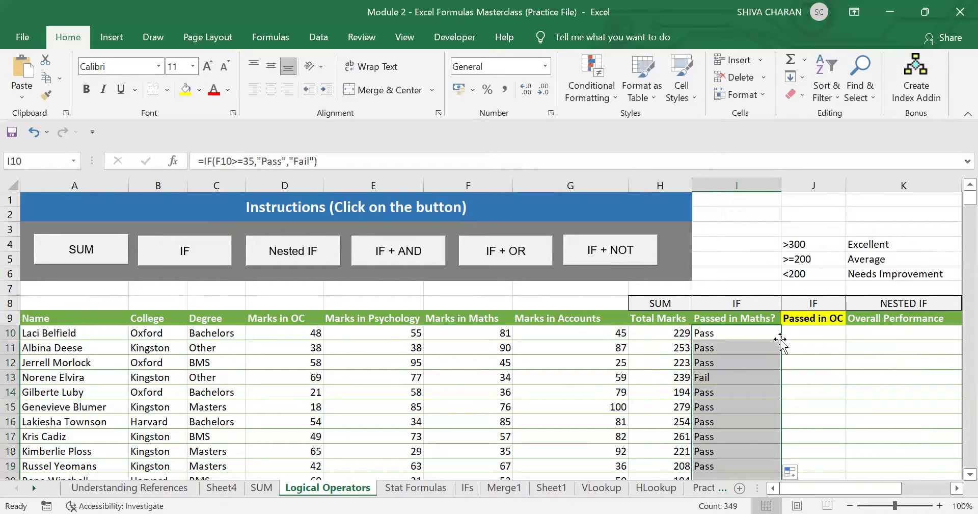
# Check the pass/fail result in I13 against that student's Maths marks and look through the Maths marks down to row 17.
pyautogui.click(742, 375)
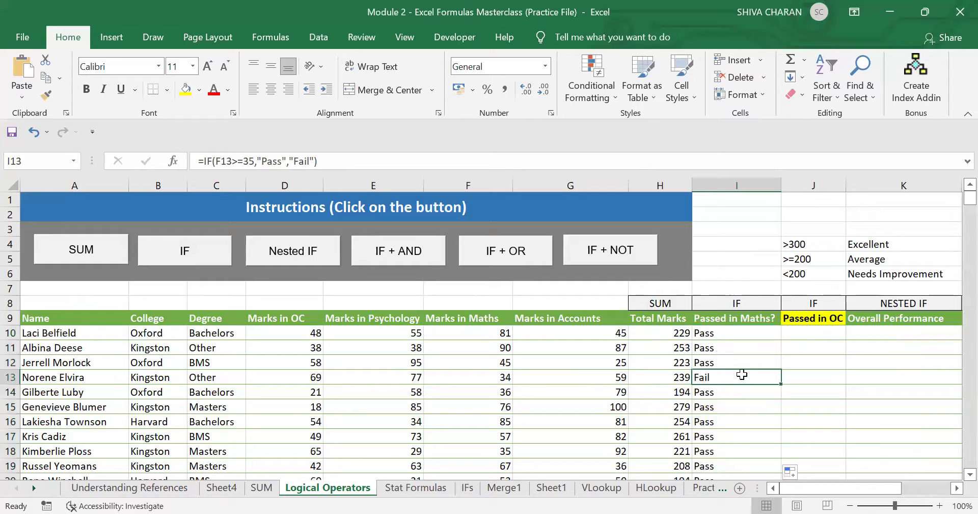
pyautogui.press('Left')
pyautogui.press('Left')
pyautogui.press('Left')
pyautogui.hotkey('shift', 'Right')
pyautogui.hotkey('shift', 'Right')
pyautogui.hotkey('shift', 'Right')
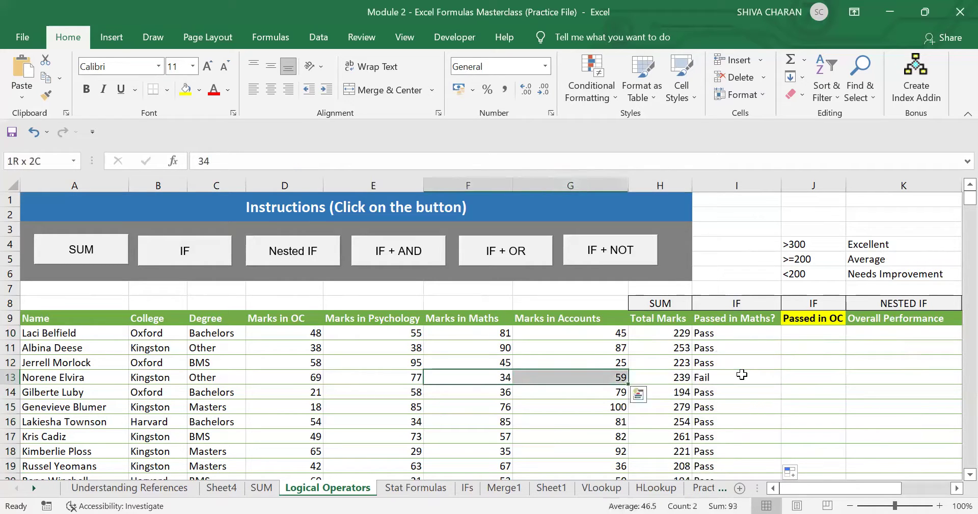
pyautogui.press('Down')
pyautogui.press('Down')
pyautogui.press('Down')
pyautogui.press('Down')
pyautogui.press('Down')
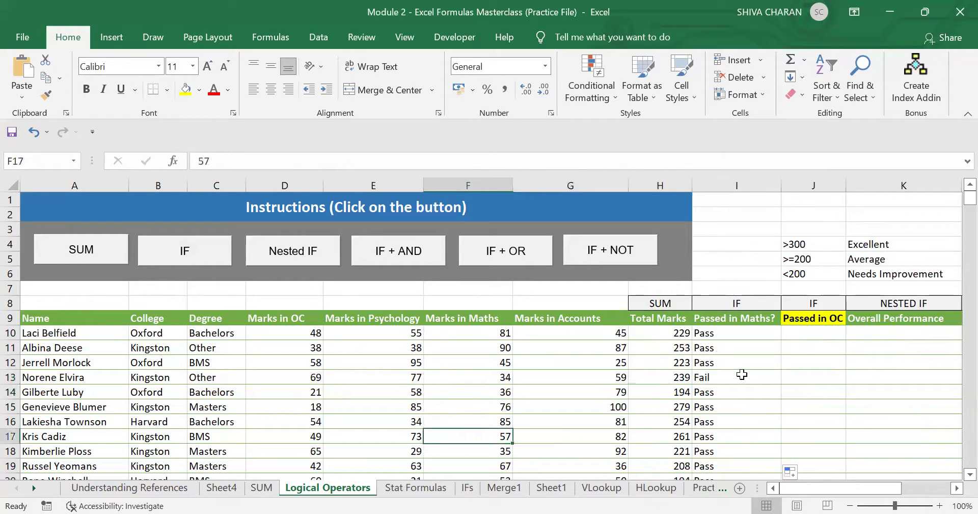
# Check the Passed in Maths? result in row 18 against its Maths marks and the >= operator in I10's formula.
pyautogui.hotkey('shift', 'Right')
pyautogui.hotkey('shift', 'Right')
pyautogui.hotkey('shift', 'Right')
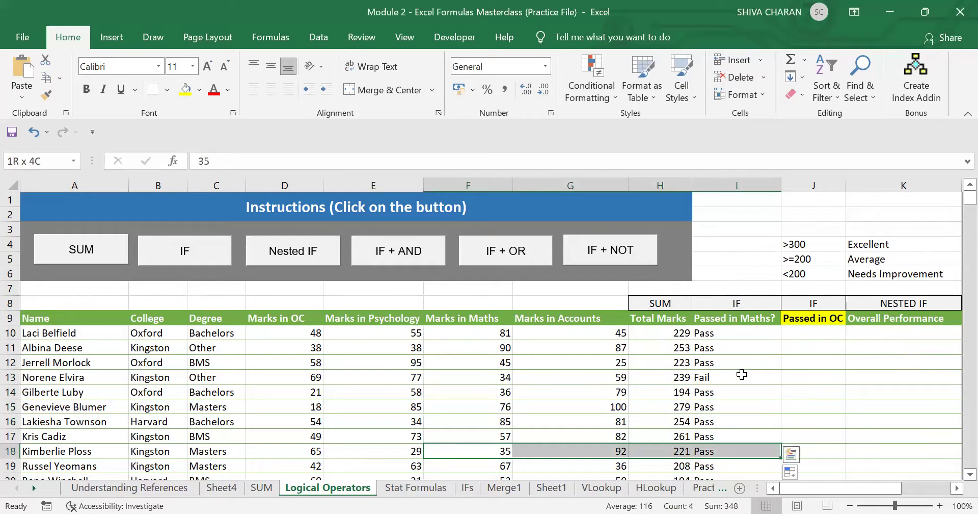
pyautogui.click(729, 333)
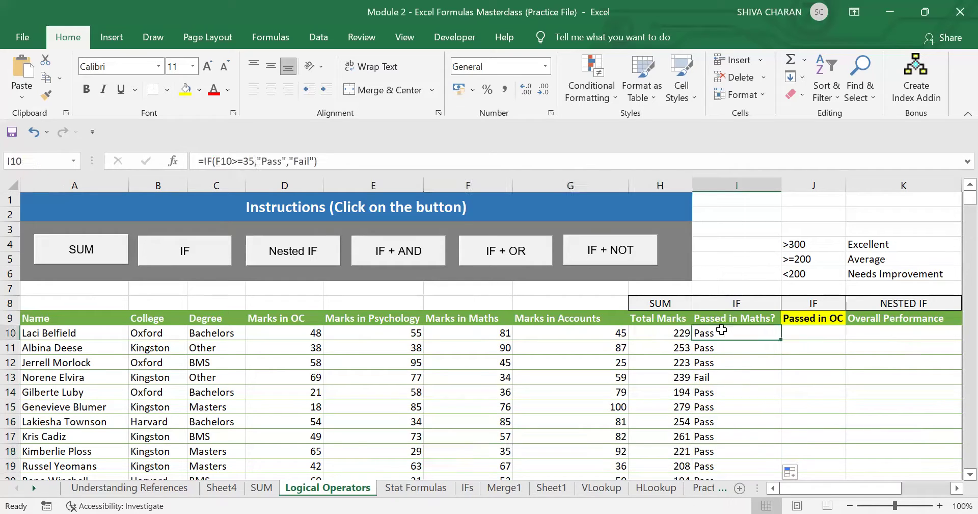
pyautogui.moveTo(244, 162); pyautogui.dragTo(228, 162)
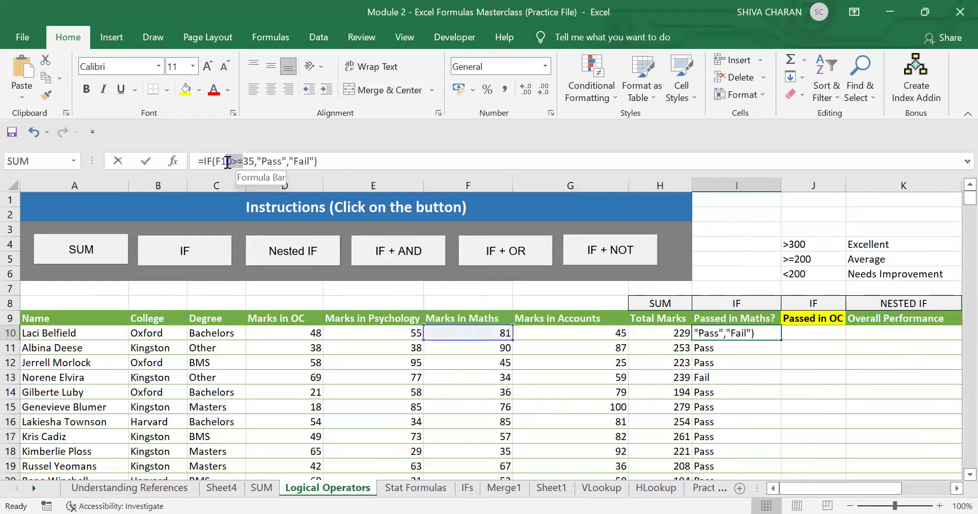
pyautogui.click(509, 450)
pyautogui.click(716, 450)
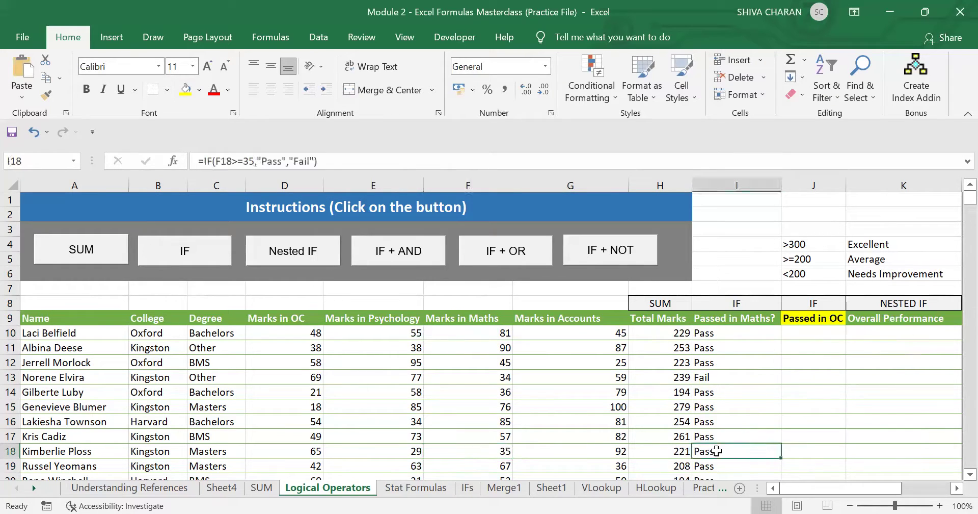
# Compare the Maths marks with the pass/fail results in rows 26 and 31, and return to I10.
pyautogui.scroll(-2, 716, 439)
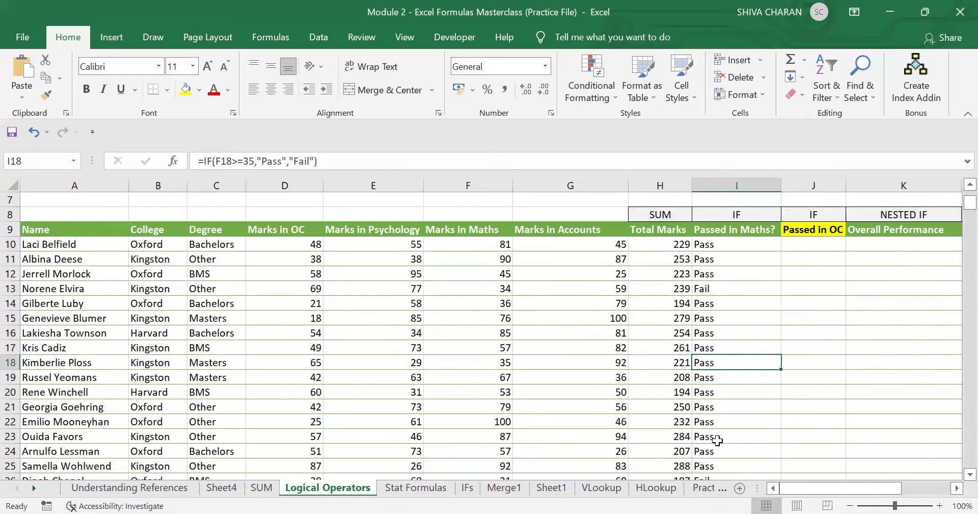
pyautogui.scroll(-1, 717, 439)
pyautogui.moveTo(493, 436); pyautogui.dragTo(738, 433)
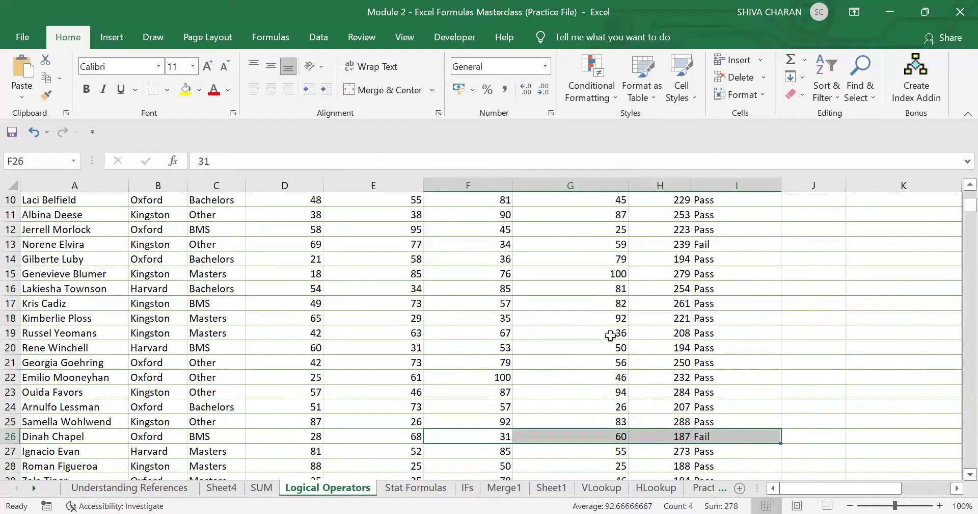
pyautogui.scroll(-4, 610, 335)
pyautogui.moveTo(479, 333); pyautogui.dragTo(724, 332)
pyautogui.click(744, 333)
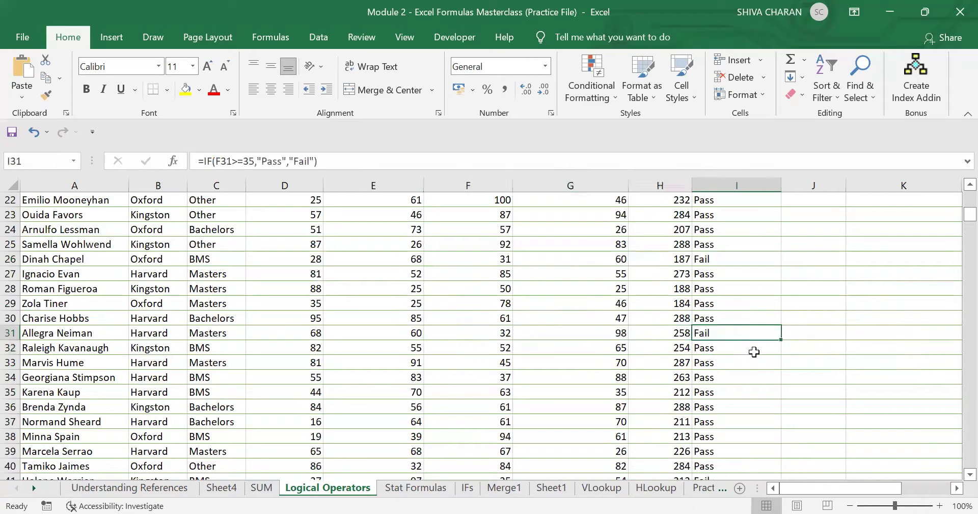
pyautogui.scroll(7, 754, 352)
pyautogui.click(752, 335)
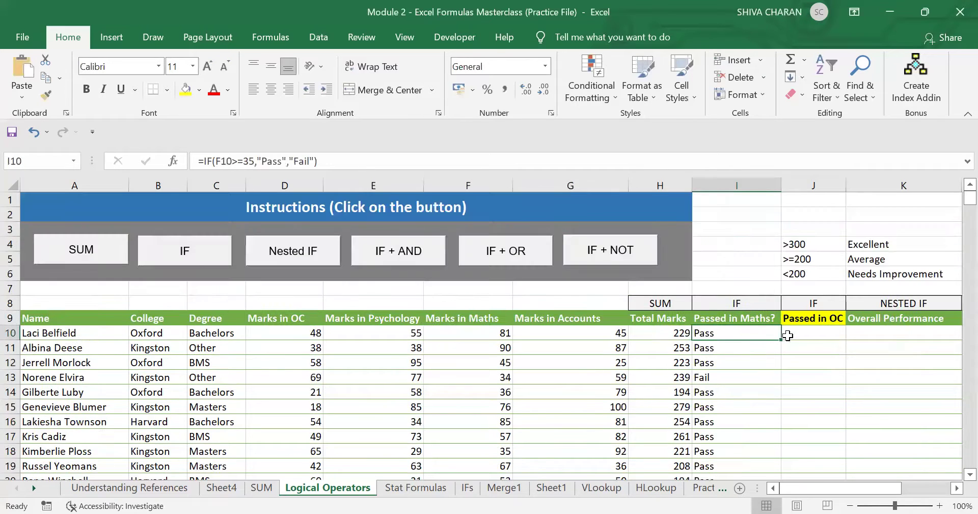
# Enter =IF(D10>=35,"pass","Fail") in J10 to check whether the first student passed OC.
pyautogui.click(790, 335)
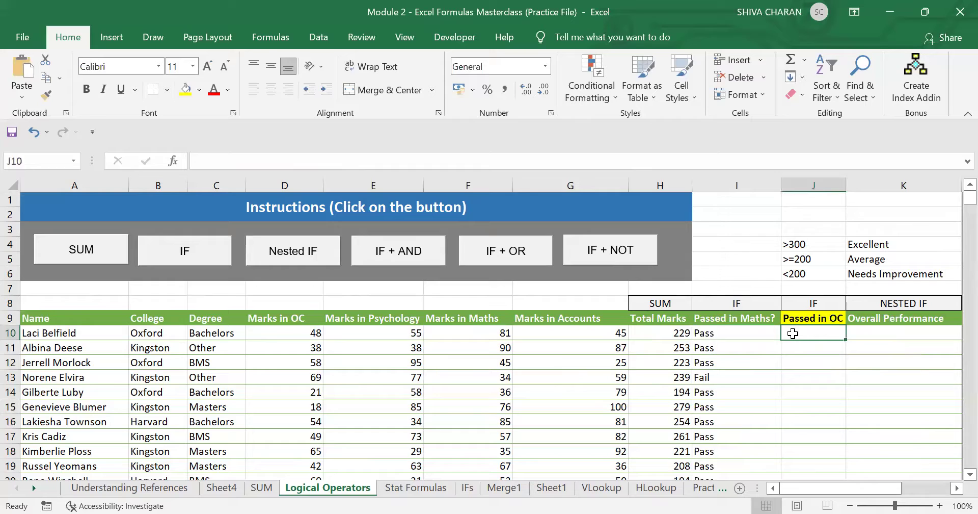
pyautogui.click(749, 331)
pyautogui.click(785, 335)
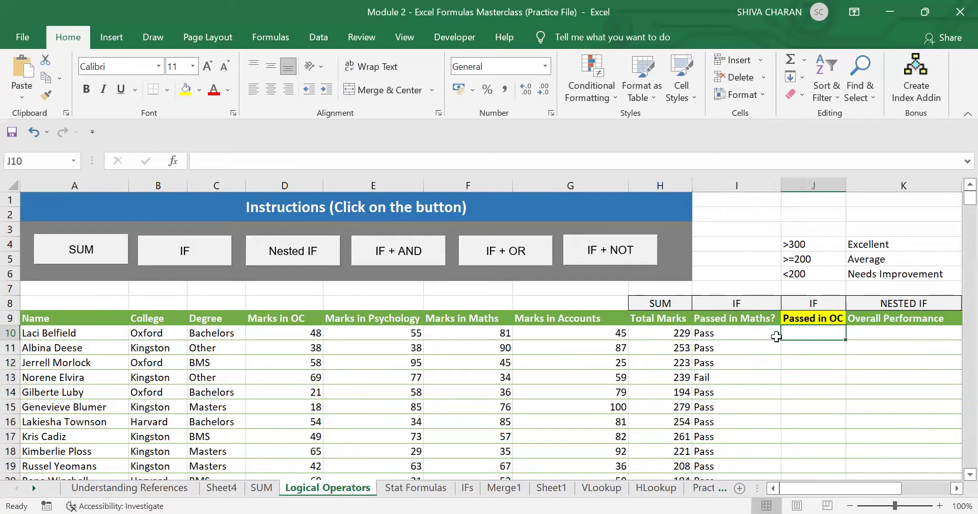
pyautogui.click(285, 318)
pyautogui.click(797, 334)
pyautogui.write('=')
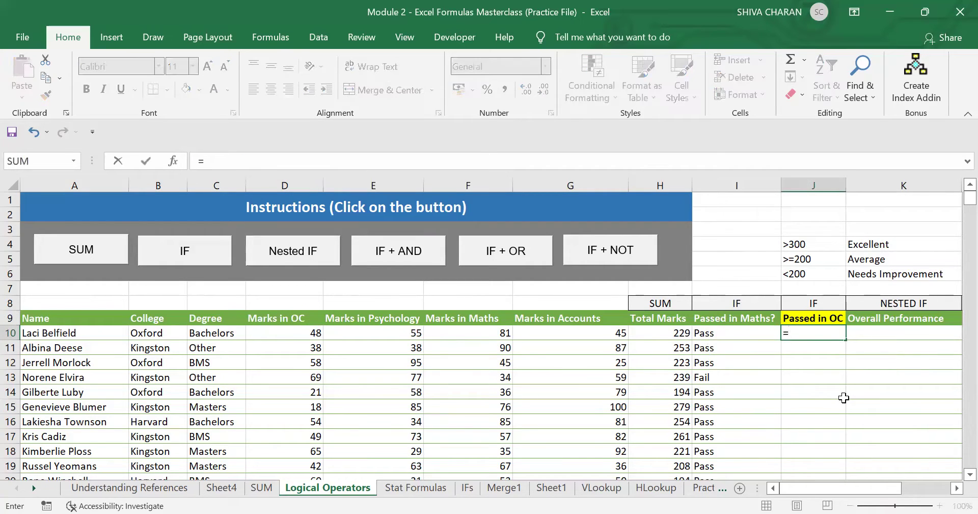
pyautogui.write('IF(')
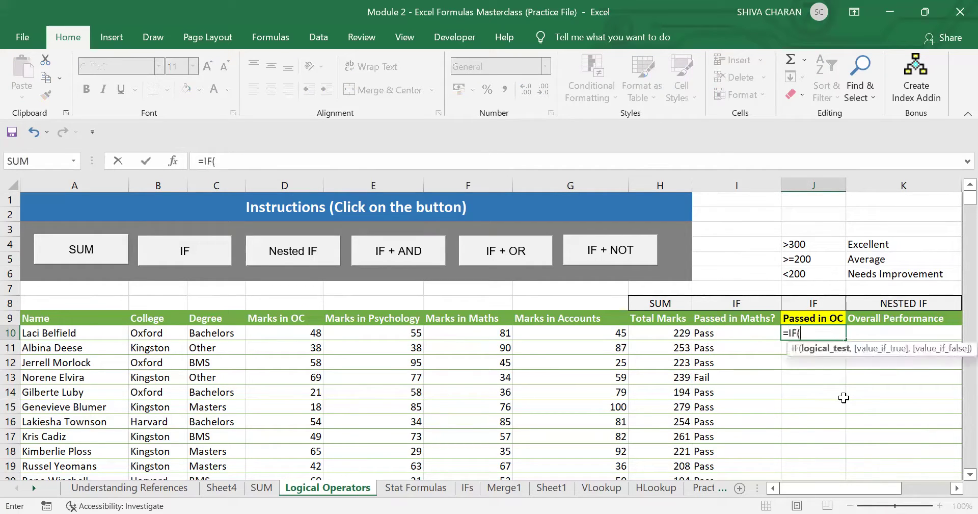
pyautogui.click(320, 336)
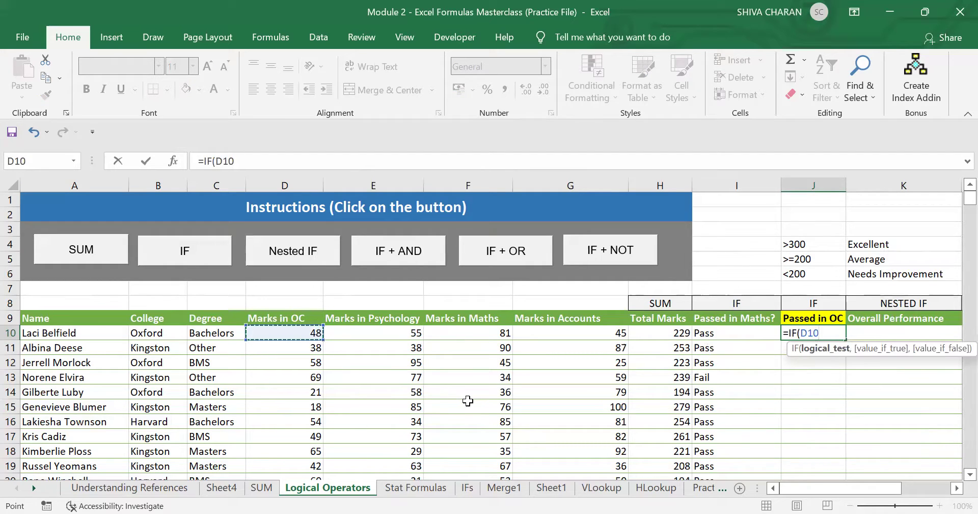
pyautogui.write('>=35')
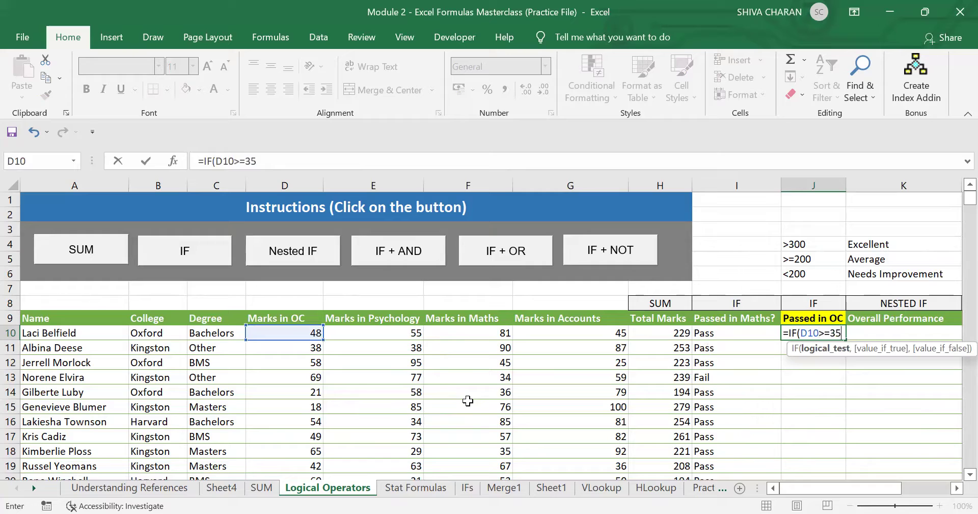
pyautogui.write(',')
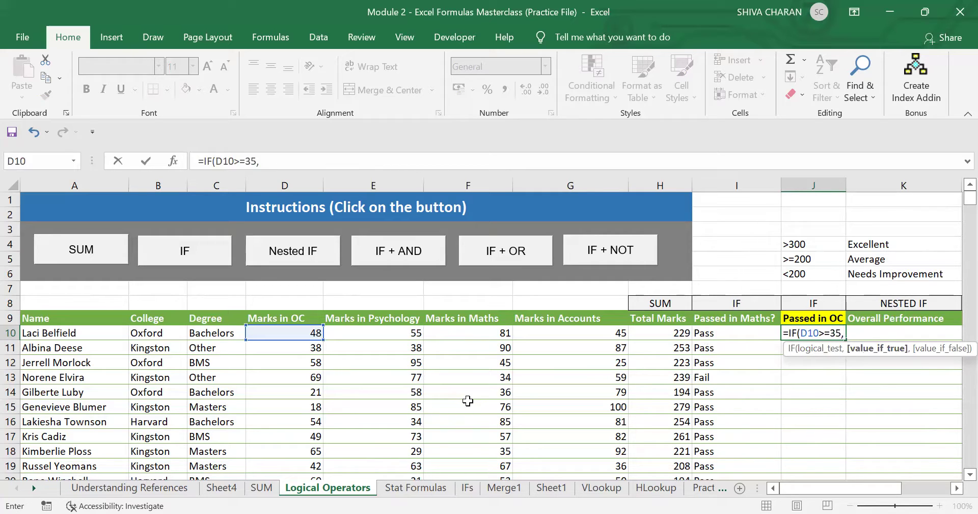
pyautogui.write('"pass",')
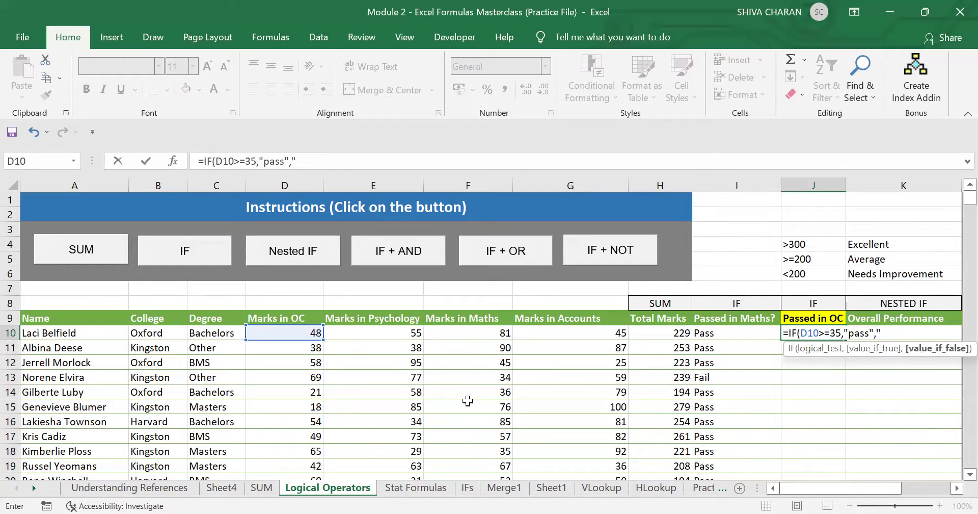
pyautogui.write('"Fail"')
pyautogui.hotkey('ctrl', 'Return')
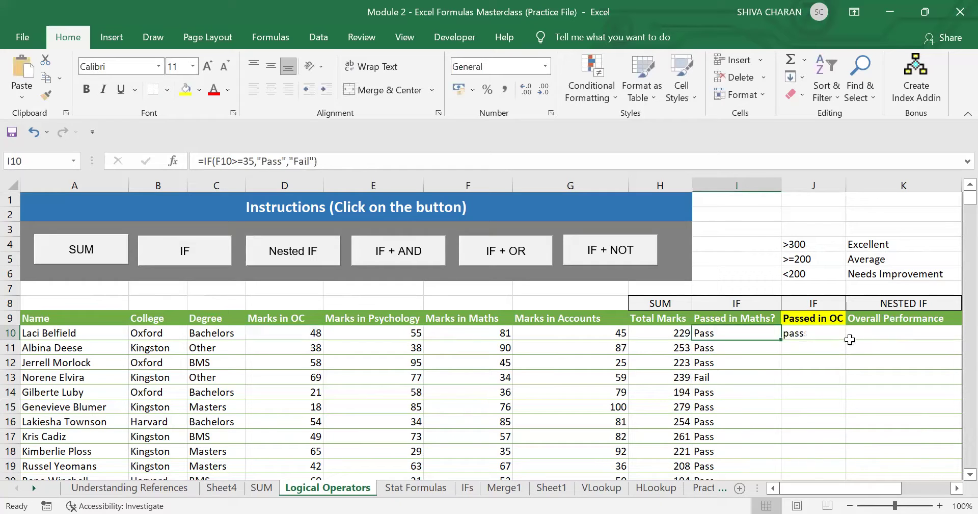
# Capitalize "Pass" in J10's formula and fill the formula down the Passed in OC column.
pyautogui.click(821, 332)
pyautogui.click(265, 161)
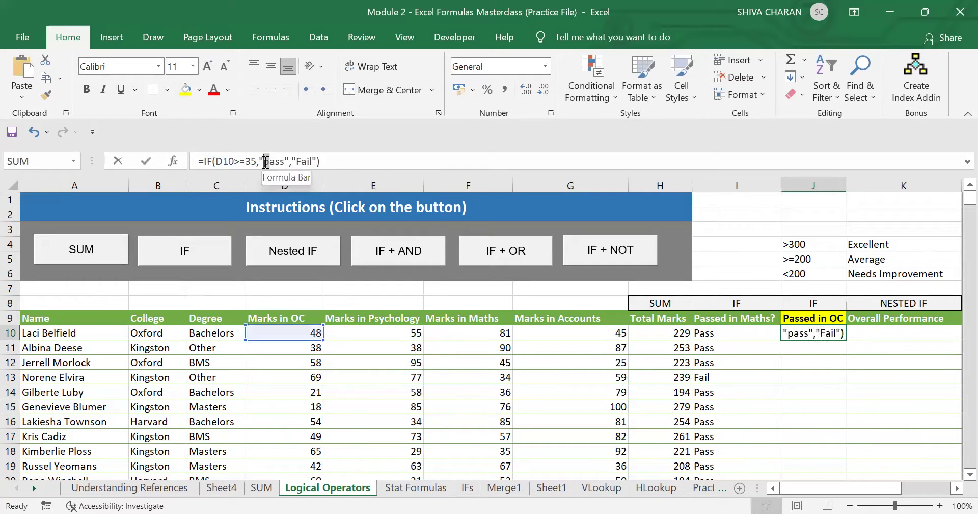
pyautogui.write('P')
pyautogui.press('Return')
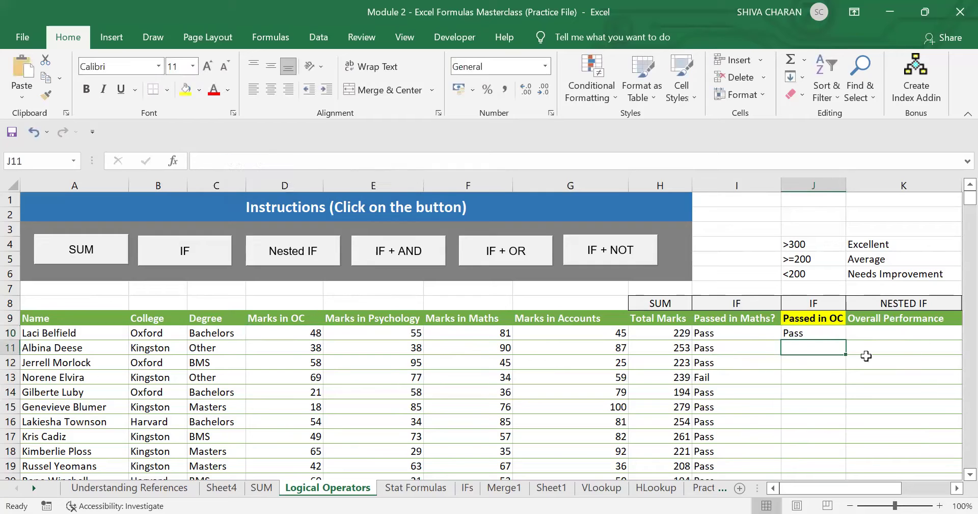
pyautogui.click(810, 333)
pyautogui.doubleClick(846, 338)
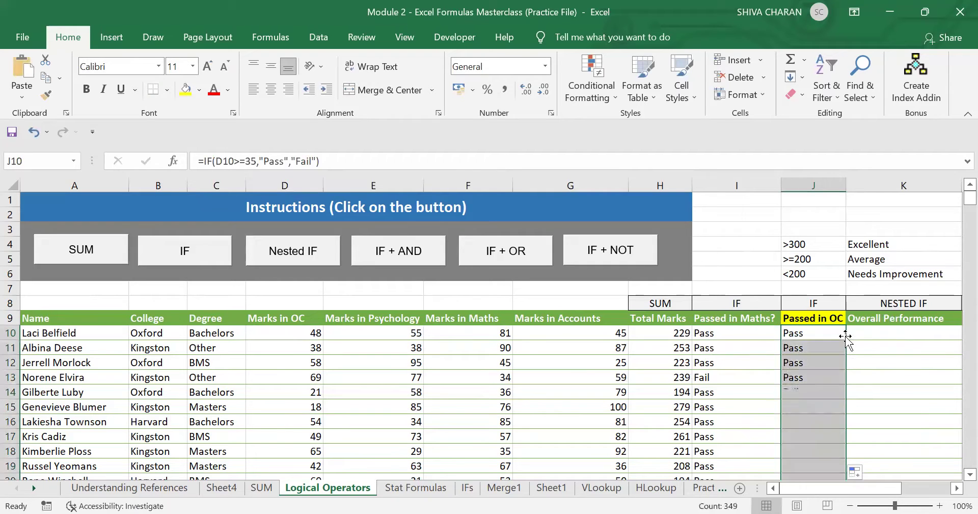
# Check the Passed in OC results against the Marks in OC in row 14 and rows 22 to 23.
pyautogui.click(817, 390)
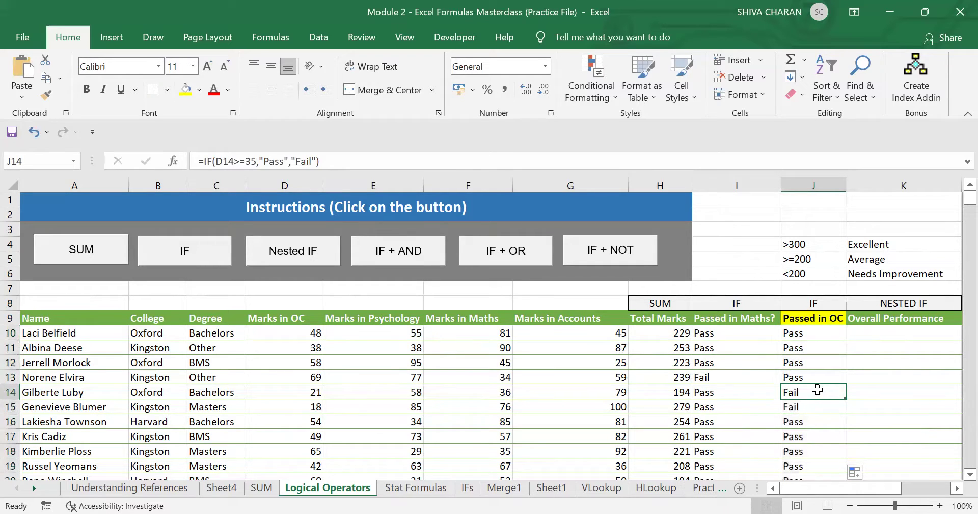
pyautogui.moveTo(301, 392); pyautogui.dragTo(795, 391)
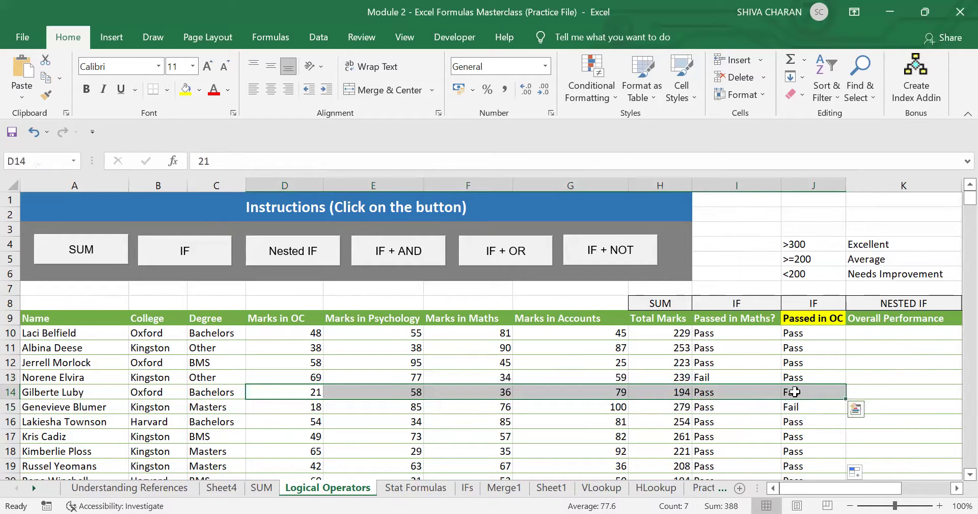
pyautogui.moveTo(306, 392); pyautogui.dragTo(286, 372)
pyautogui.scroll(-3, 823, 403)
pyautogui.click(832, 403)
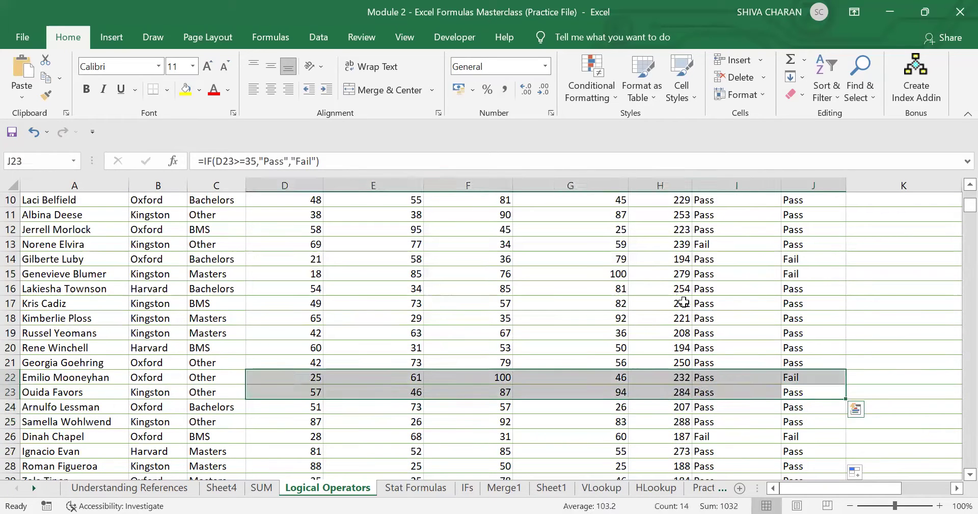
pyautogui.click(808, 303)
pyautogui.scroll(3, 841, 331)
pyautogui.click(841, 337)
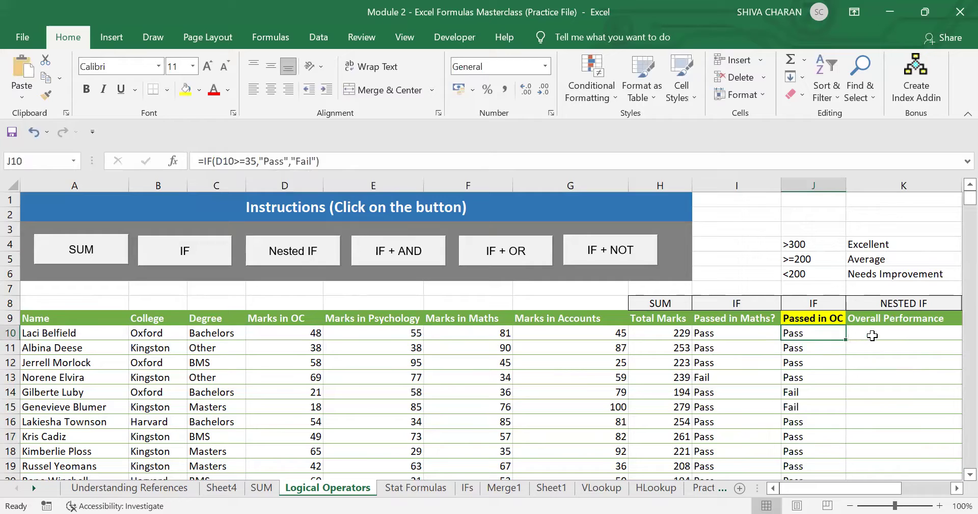
# Read the Nested IF exercise instructions for Overall Performance and review the grading criteria in J4:K6.
pyautogui.click(872, 335)
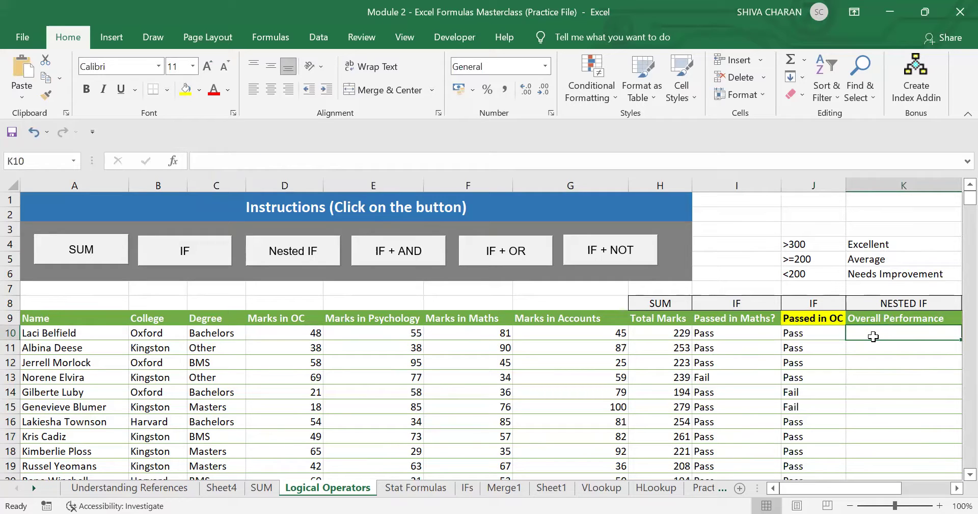
pyautogui.click(316, 263)
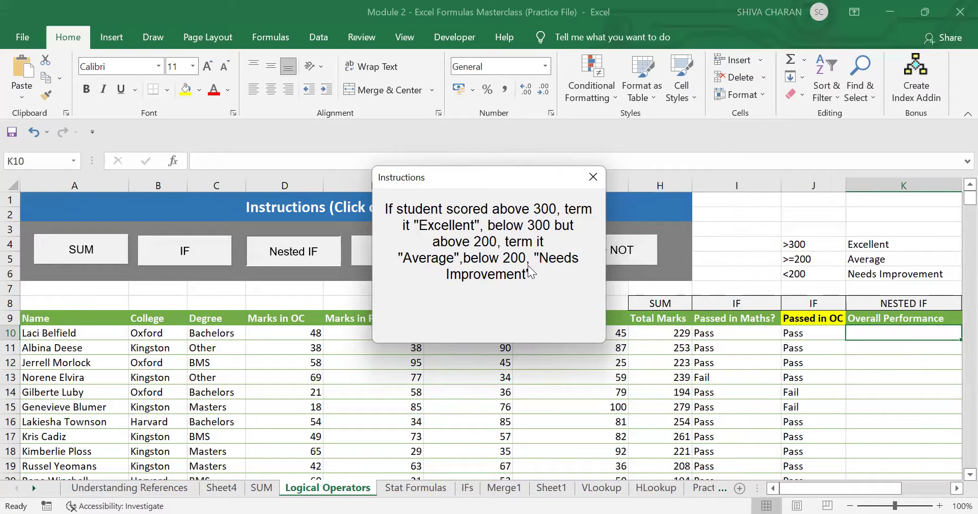
pyautogui.click(597, 180)
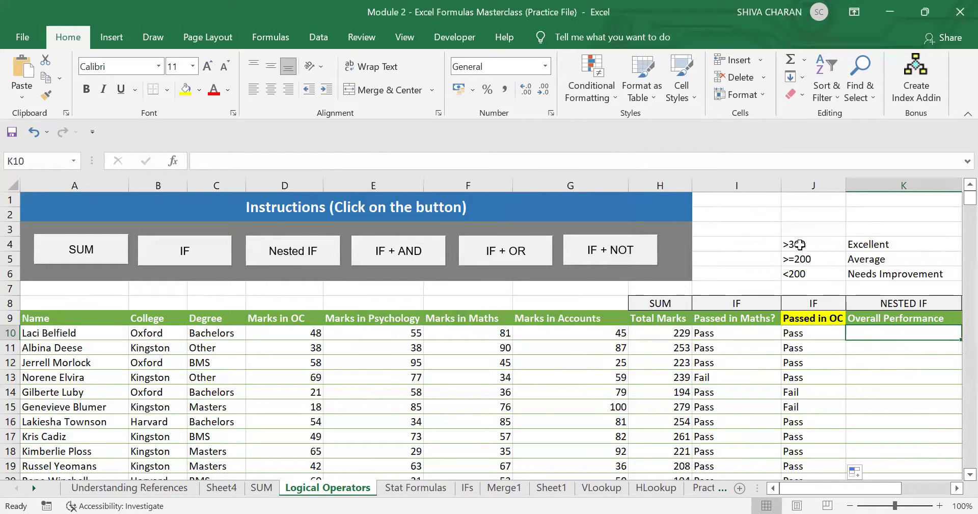
pyautogui.moveTo(800, 245); pyautogui.dragTo(869, 274)
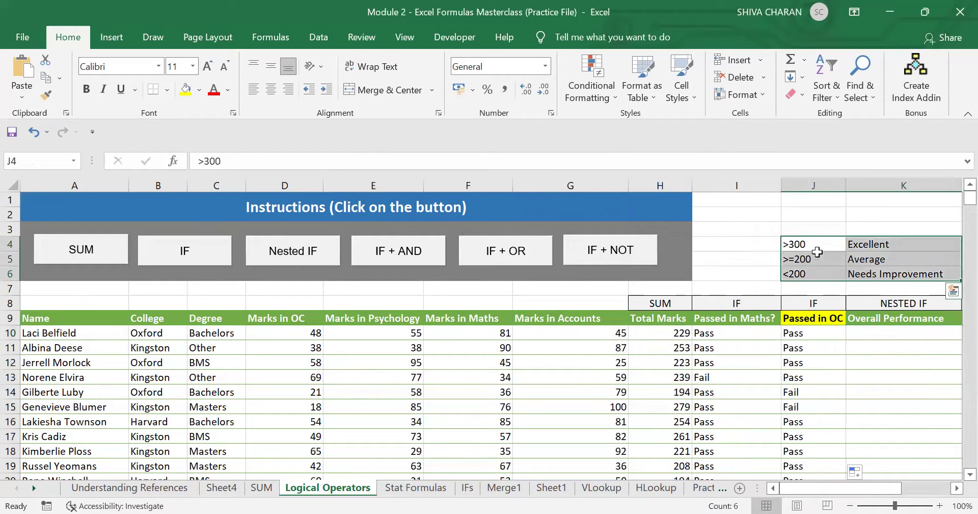
pyautogui.click(795, 245)
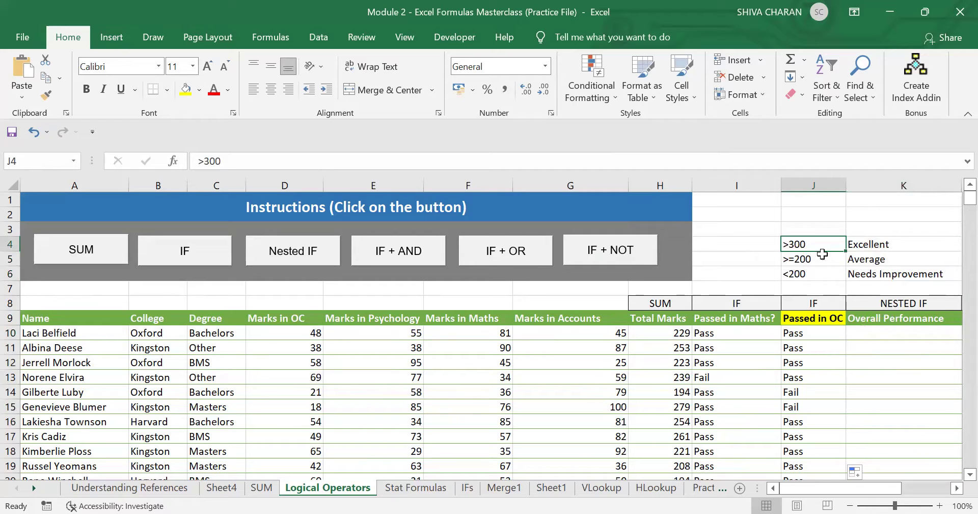
# Start the first student's Overall Performance formula in K10 with =IF(H10>300,"Excellent", as the outer condition.
pyautogui.click(870, 333)
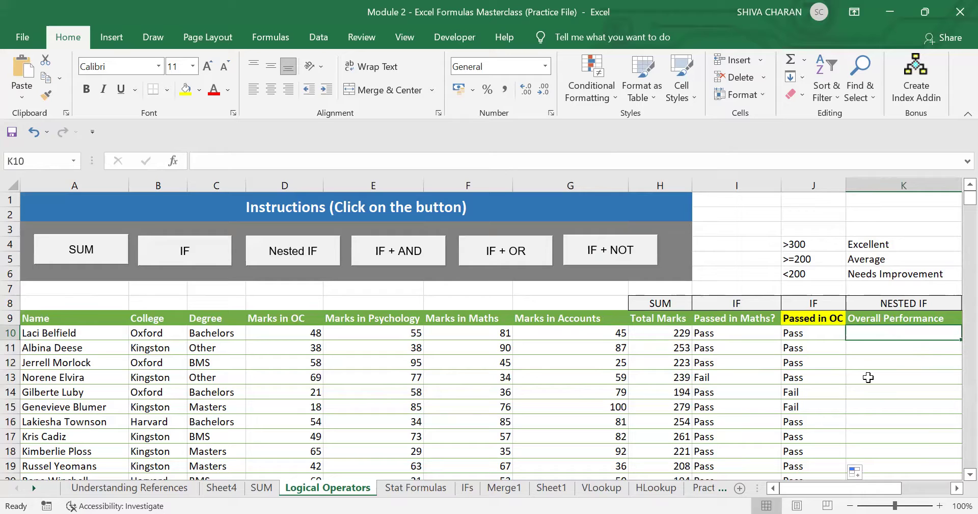
pyautogui.write('=')
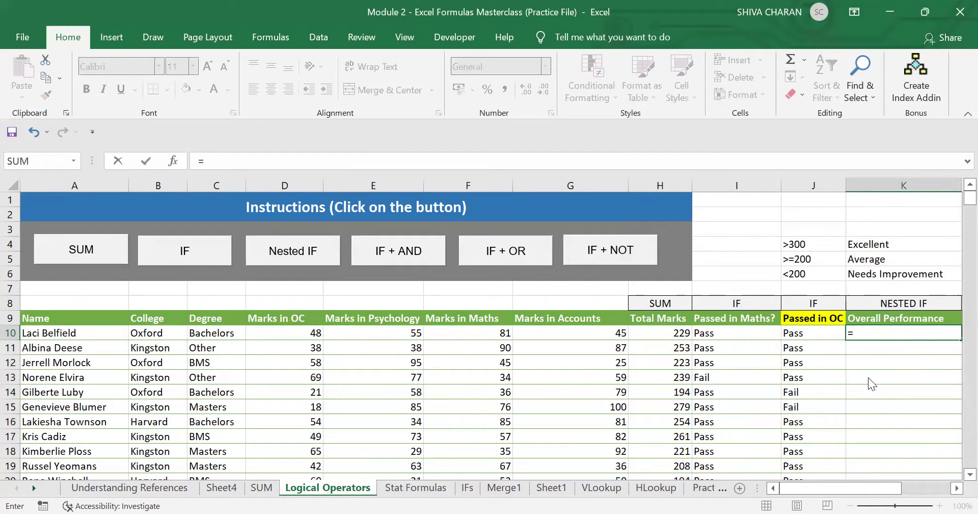
pyautogui.write('IF(')
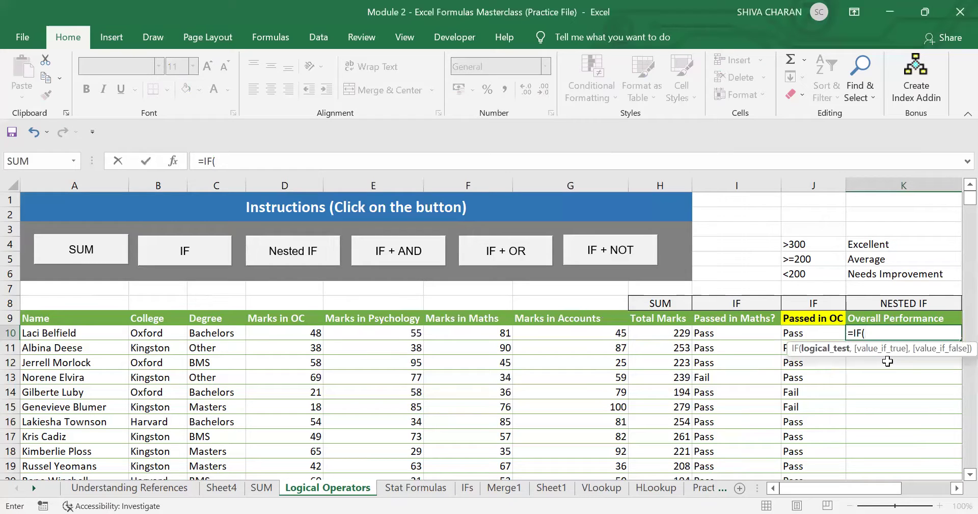
pyautogui.click(658, 334)
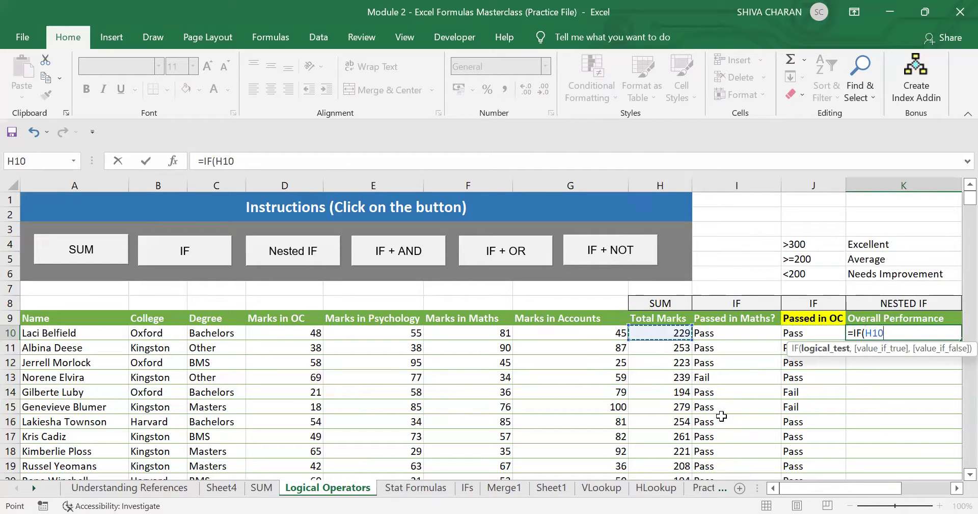
pyautogui.write('>300,')
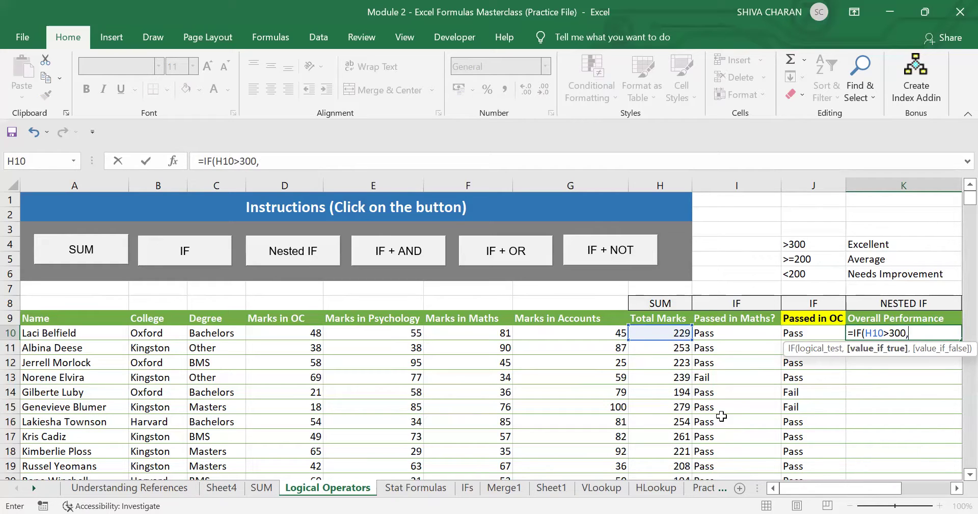
pyautogui.write('"Excellent"')
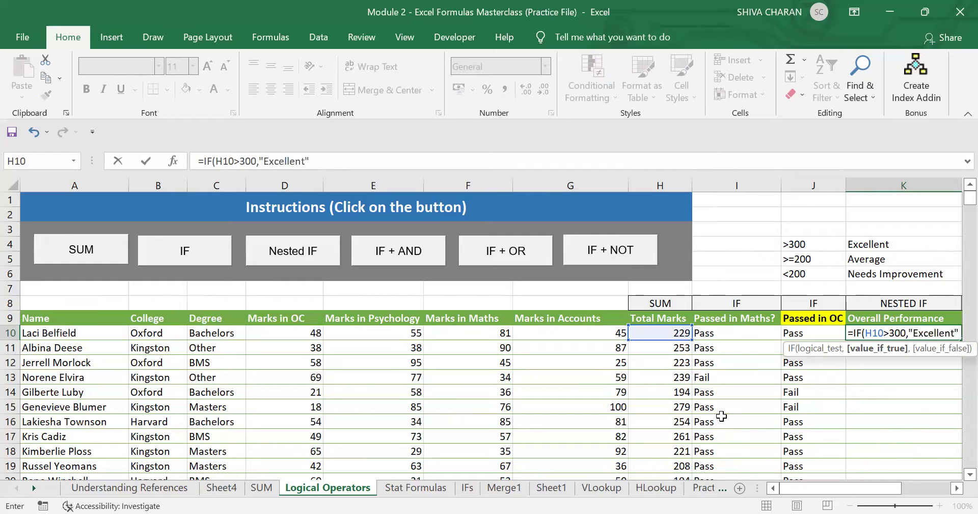
pyautogui.write(',')
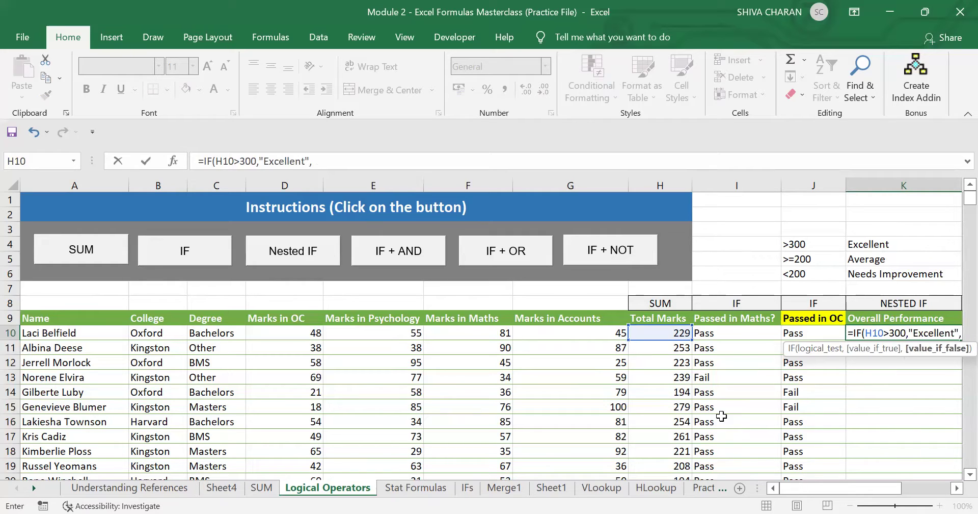
# Complete K10's formula with the nested IF(H10>=200,"Average","Needs Improvement") and fill it down the Overall Performance column.
pyautogui.write('IF')
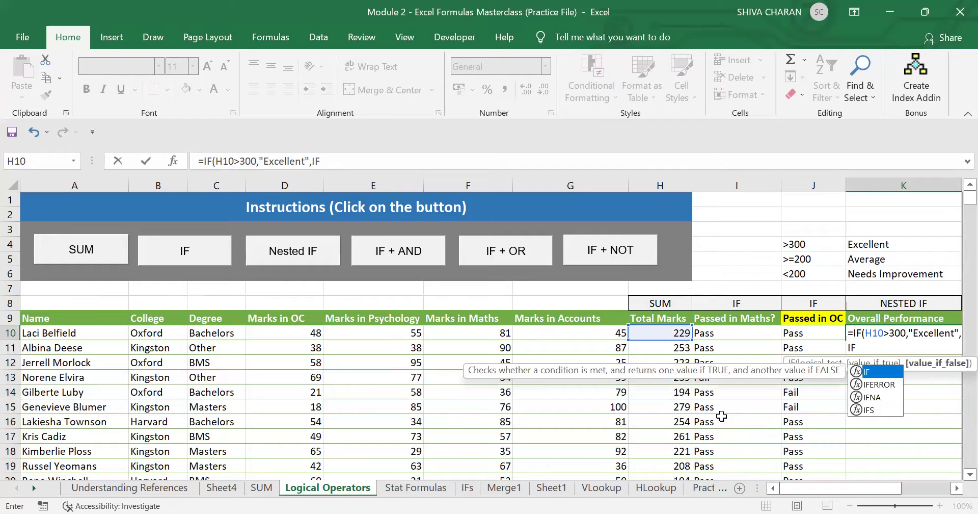
pyautogui.write('(')
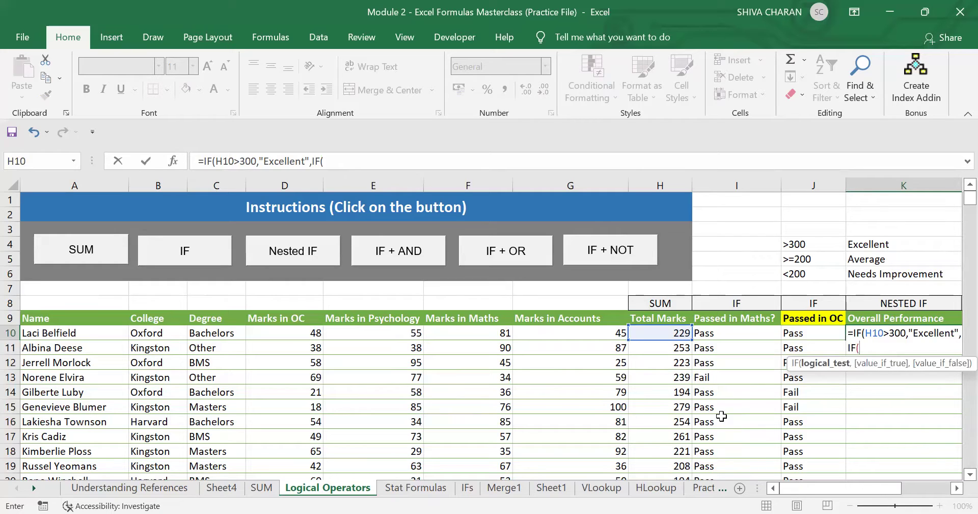
pyautogui.click(659, 334)
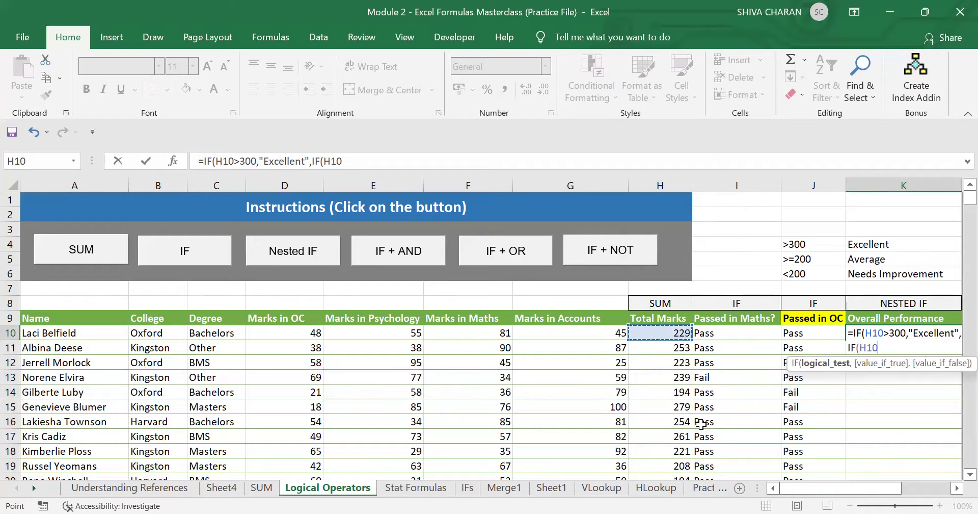
pyautogui.write('>200')
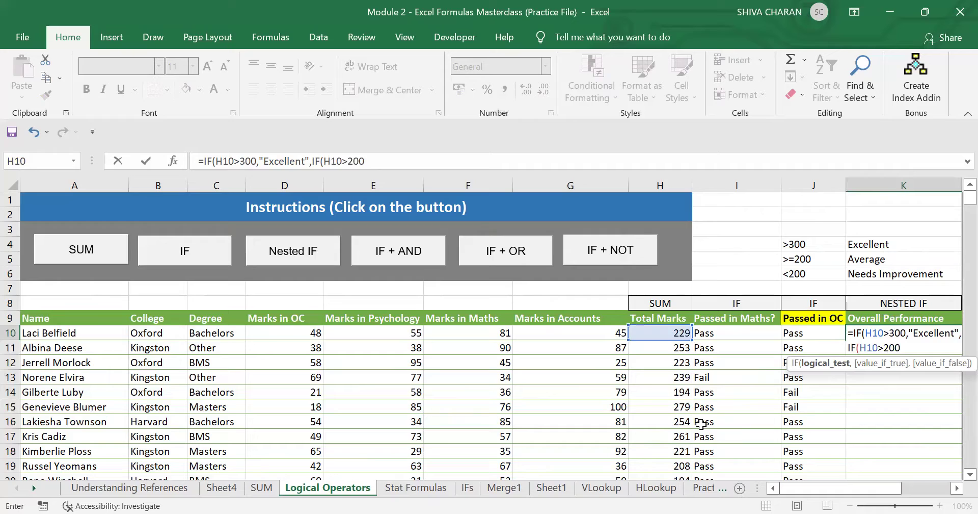
pyautogui.write('=')
pyautogui.write(',')
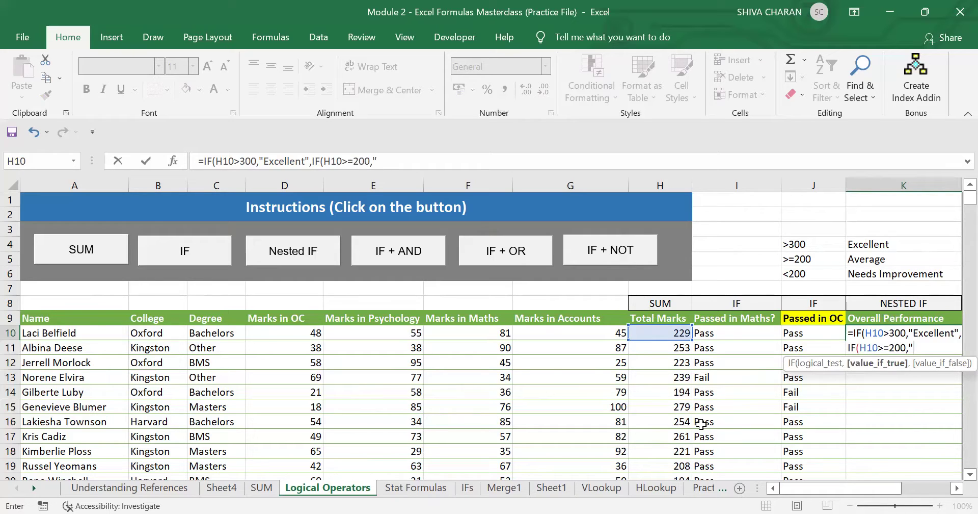
pyautogui.write('"Average",')
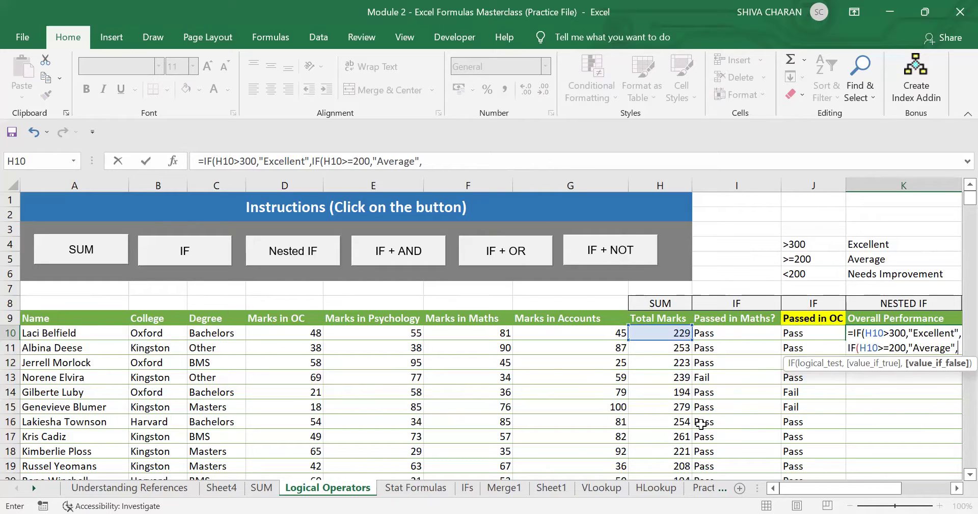
pyautogui.write('"Needs Improvement"')
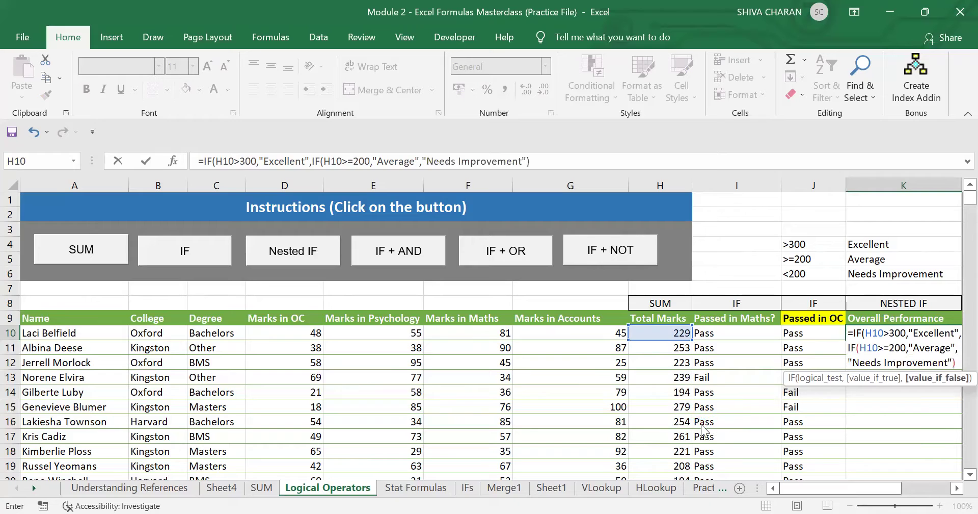
pyautogui.press('Return')
pyautogui.press('Up')
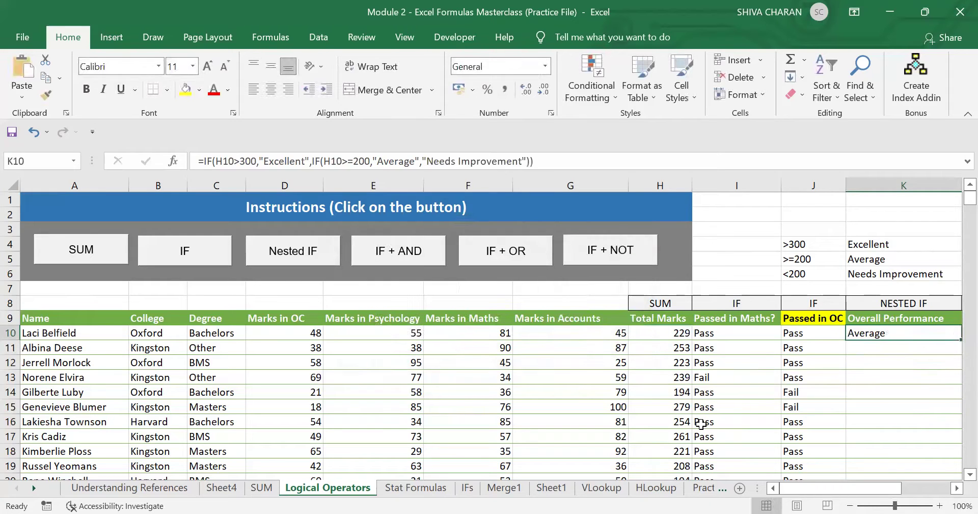
pyautogui.doubleClick(960, 340)
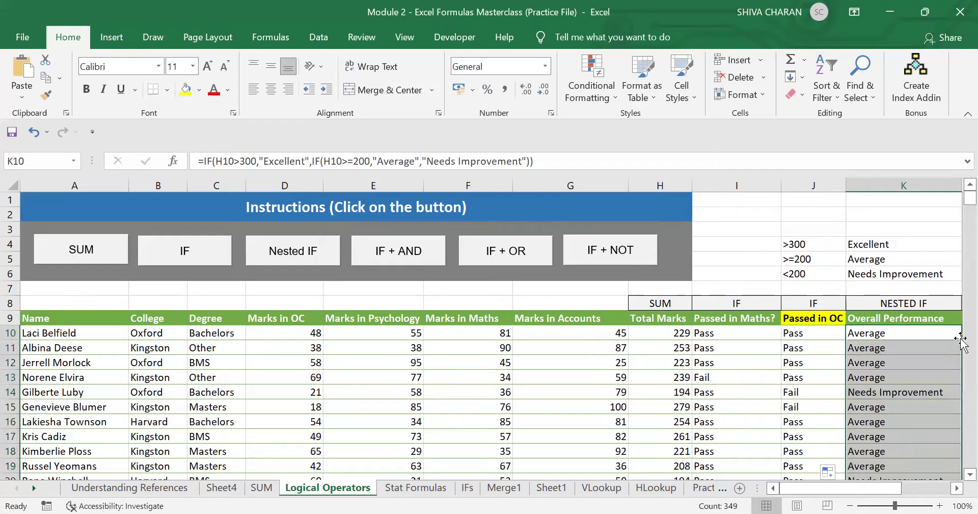
# Check the Overall Performance grades against the Total Marks in rows 10 to 14.
pyautogui.click(924, 334)
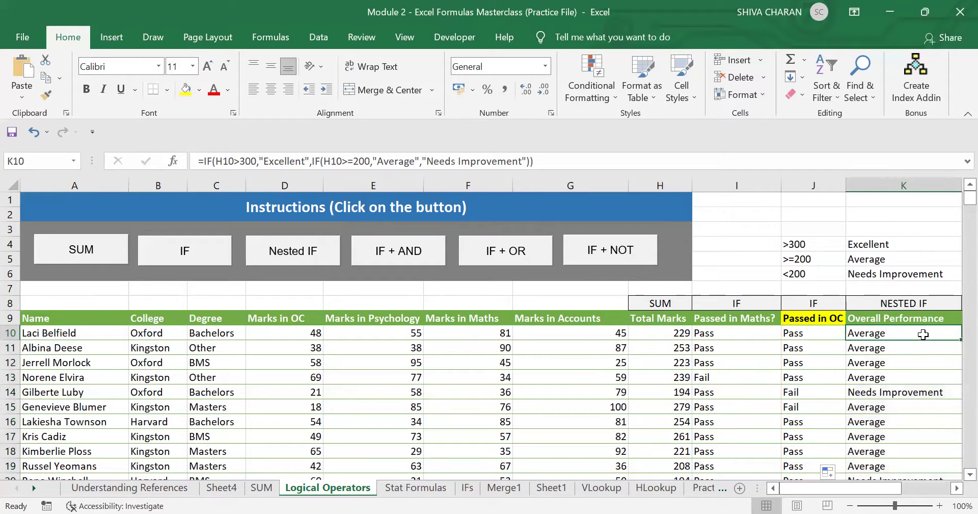
pyautogui.press('Left')
pyautogui.press('Left')
pyautogui.press('Left')
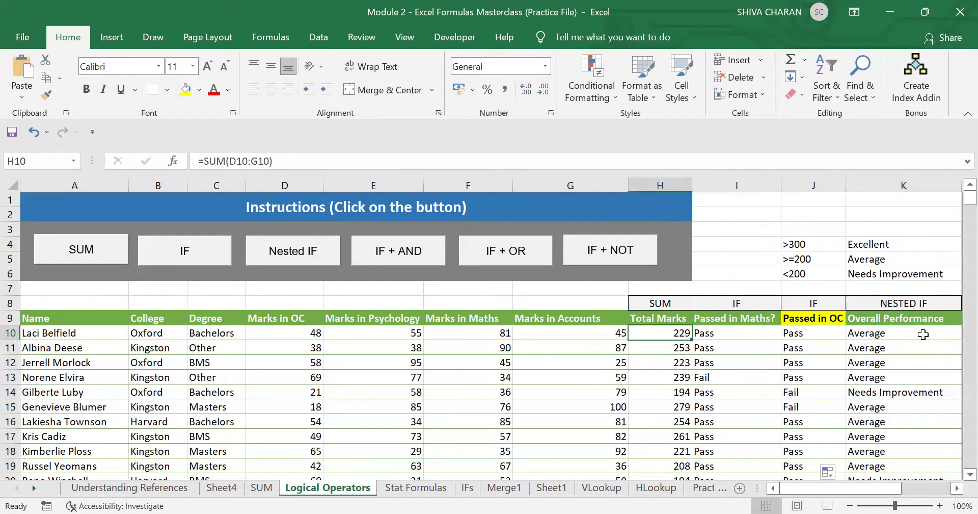
pyautogui.hotkey('shift', 'Down')
pyautogui.hotkey('shift', 'Down')
pyautogui.hotkey('shift', 'Down')
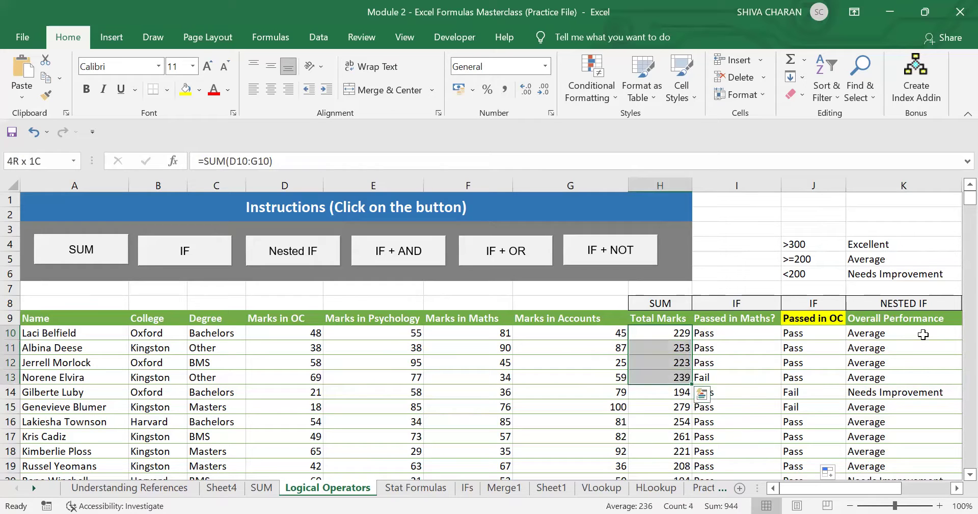
pyautogui.hotkey('shift', 'Right')
pyautogui.hotkey('shift', 'Right')
pyautogui.hotkey('shift', 'Right')
pyautogui.press('Down')
pyautogui.press('Down')
pyautogui.press('Down')
pyautogui.press('Down')
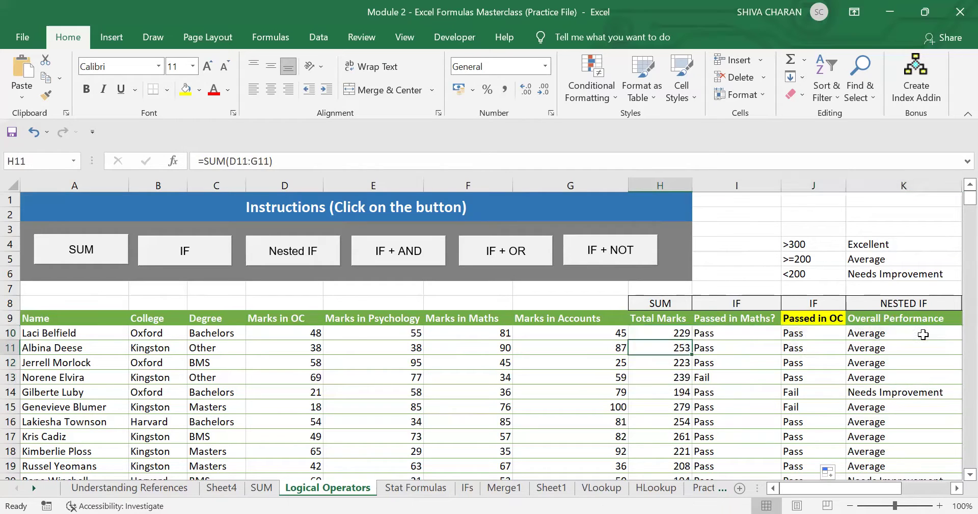
pyautogui.hotkey('shift', 'Right')
pyautogui.hotkey('shift', 'Right')
pyautogui.hotkey('shift', 'Right')
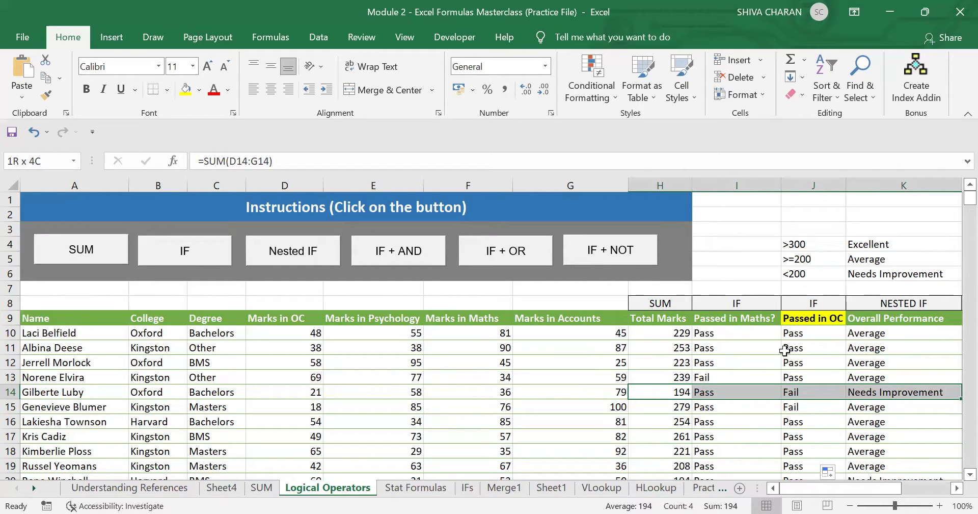
# Compare the Total Marks with the Overall Performance grades further down the list, in rows 20, 46 and 51.
pyautogui.scroll(-2, 929, 389)
pyautogui.click(912, 406)
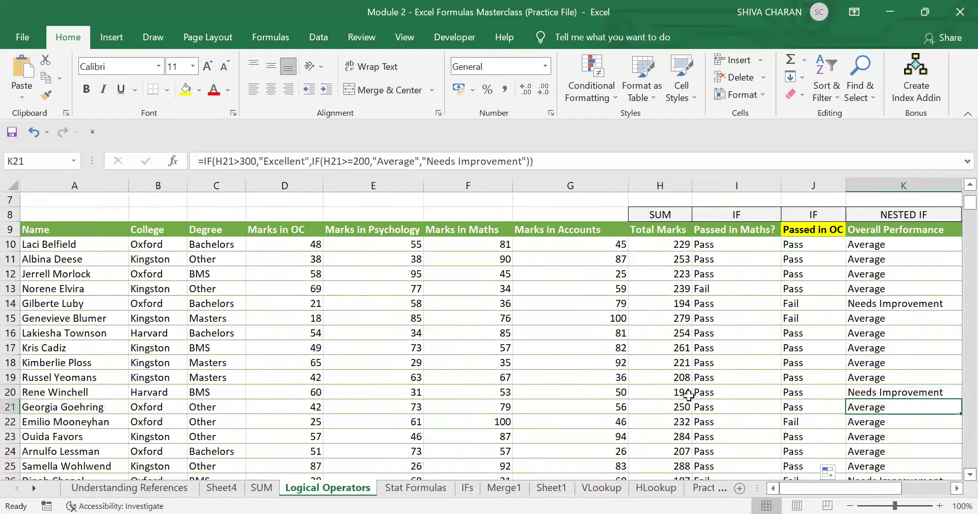
pyautogui.moveTo(663, 392); pyautogui.dragTo(895, 393)
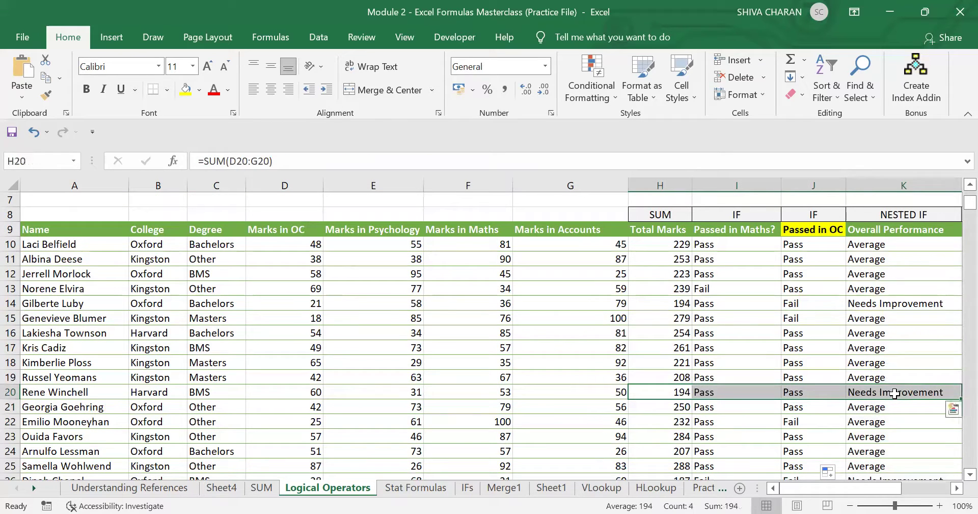
pyautogui.scroll(-9, 895, 393)
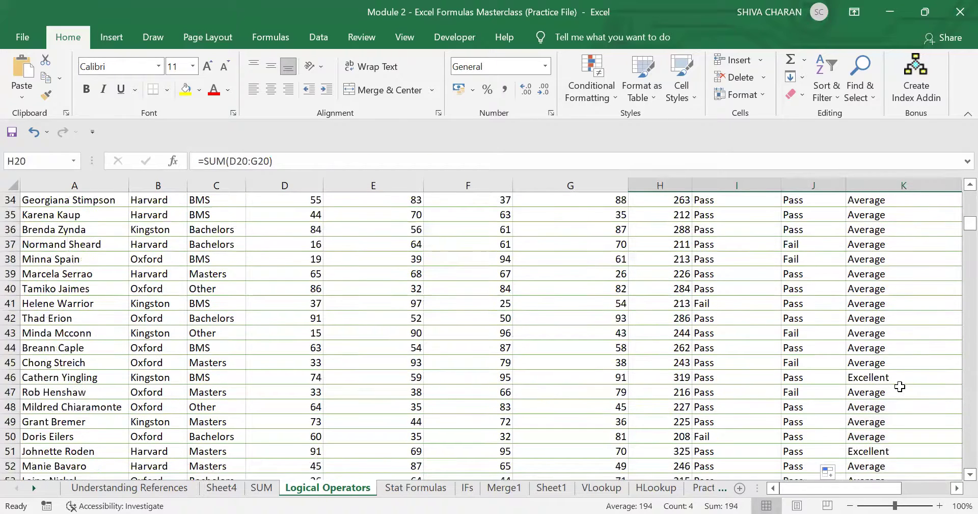
pyautogui.hotkey('ctrl', 'Up')
pyautogui.scroll(-5, 874, 383)
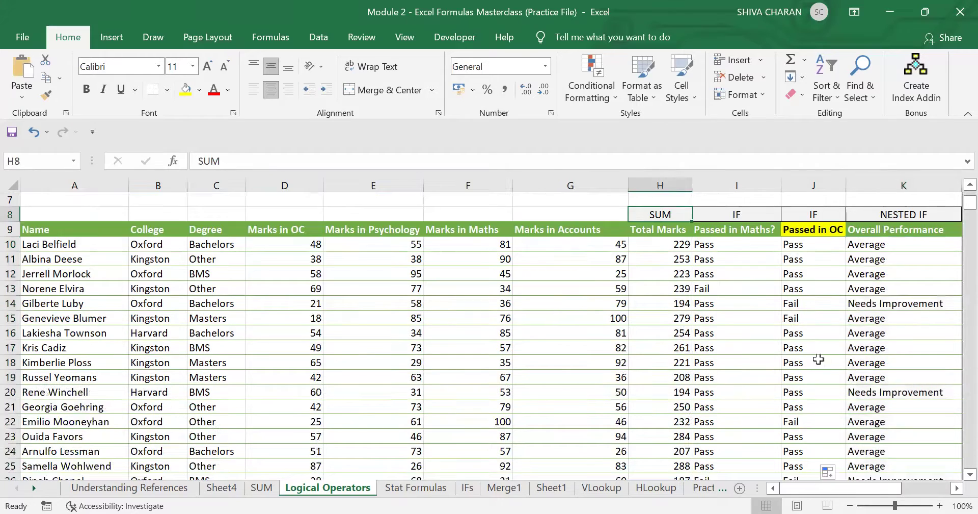
pyautogui.scroll(-6, 874, 383)
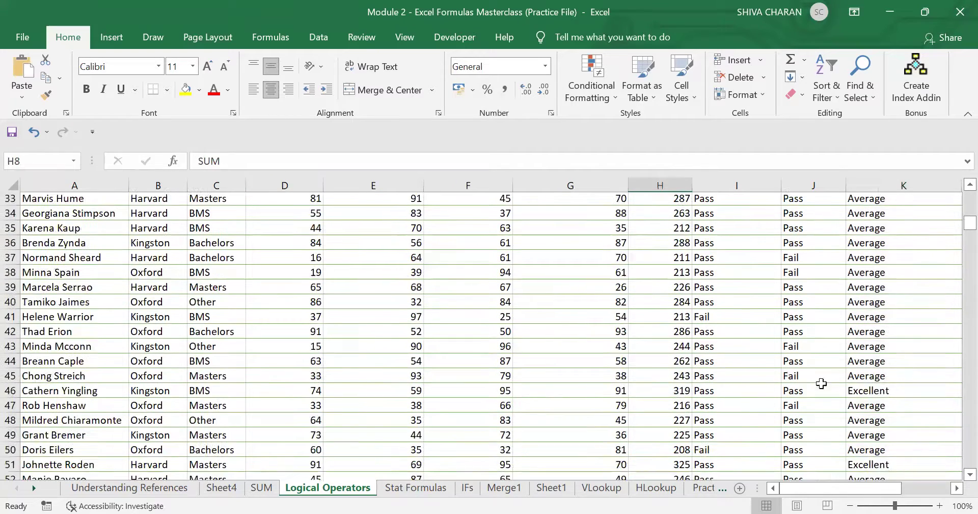
pyautogui.moveTo(672, 381); pyautogui.dragTo(855, 375)
pyautogui.click(669, 377)
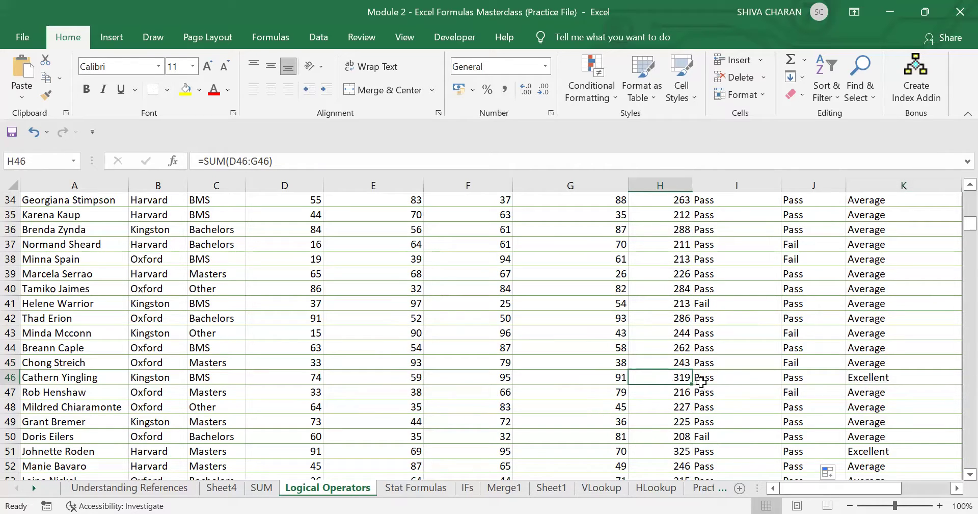
pyautogui.scroll(-2, 678, 377)
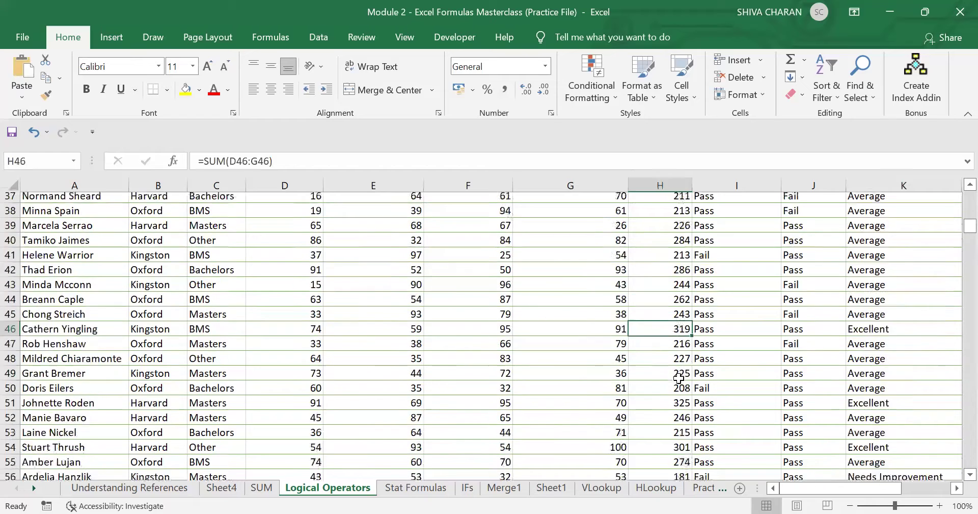
pyautogui.click(674, 364)
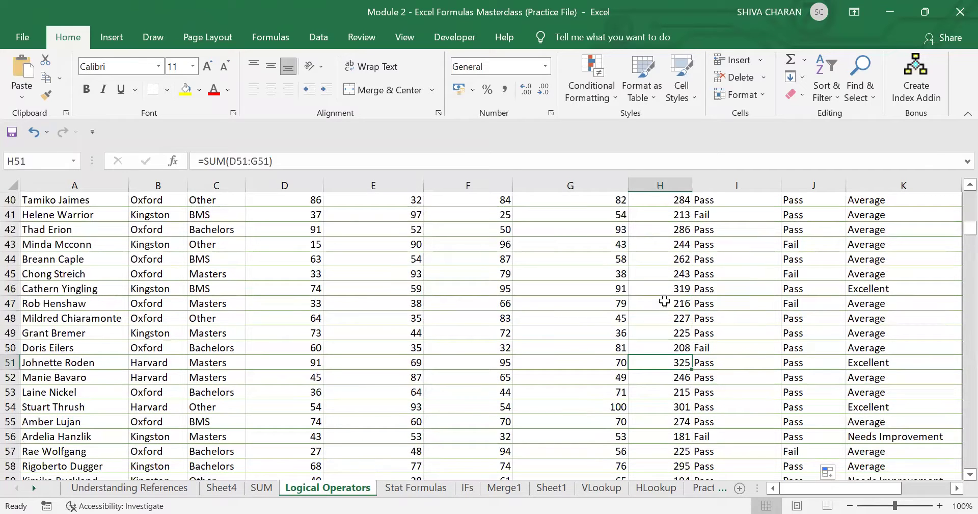
pyautogui.click(663, 290)
pyautogui.moveTo(674, 363); pyautogui.dragTo(874, 350)
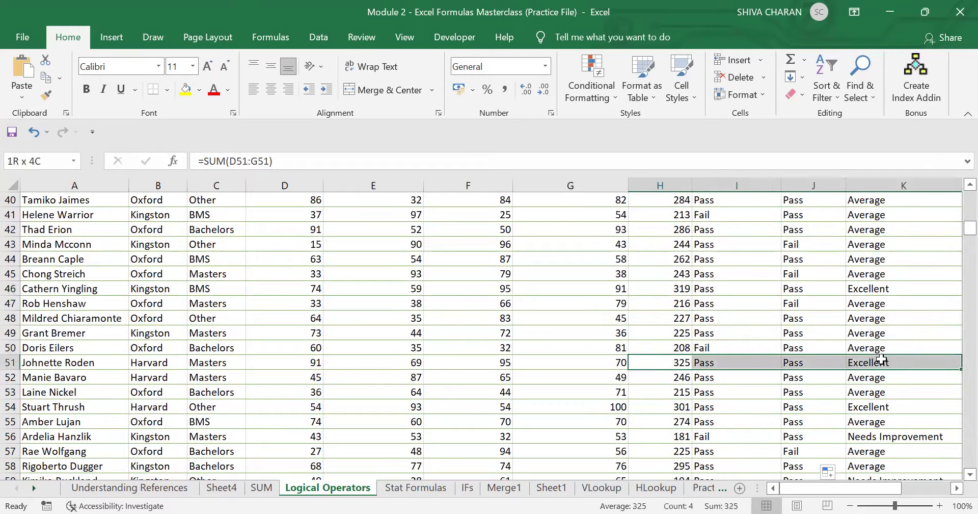
# Return to row 10 and look over the Kingstonites (IF + AND) and Ivy League (IF + OR) exercise columns.
pyautogui.scroll(9, 896, 360)
pyautogui.scroll(4, 896, 359)
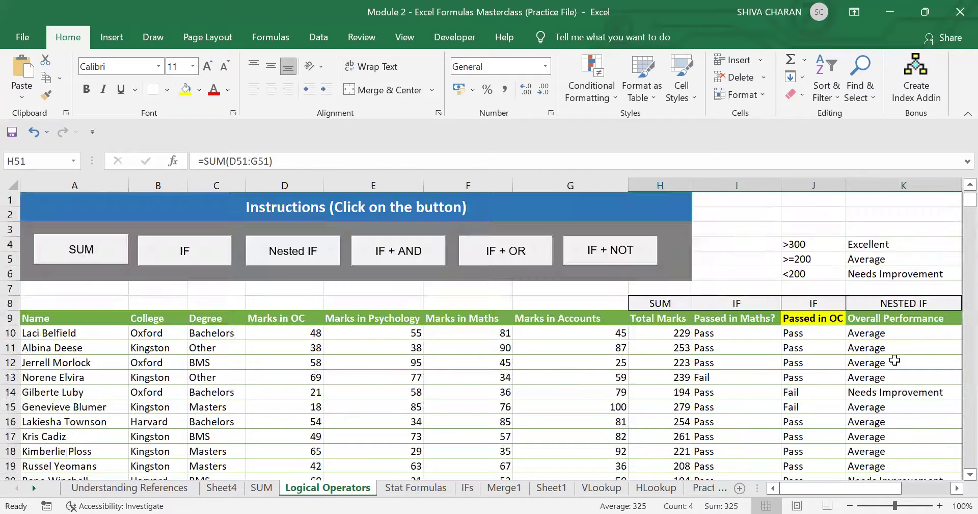
pyautogui.click(901, 331)
pyautogui.press('Right')
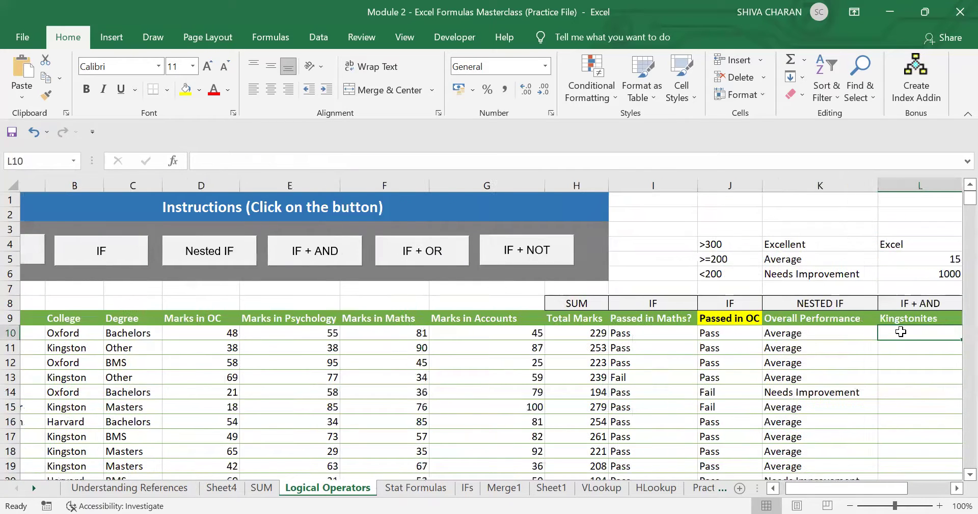
pyautogui.click(815, 332)
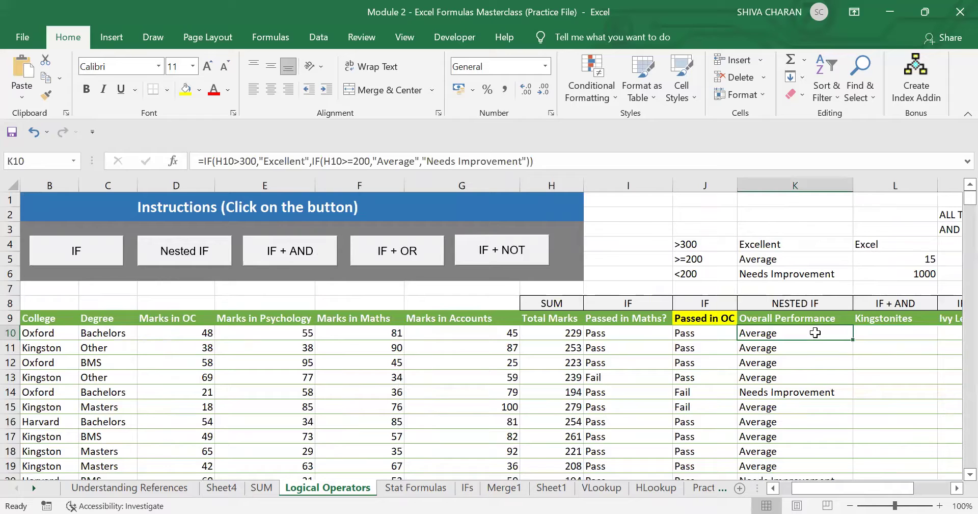
pyautogui.press('Right')
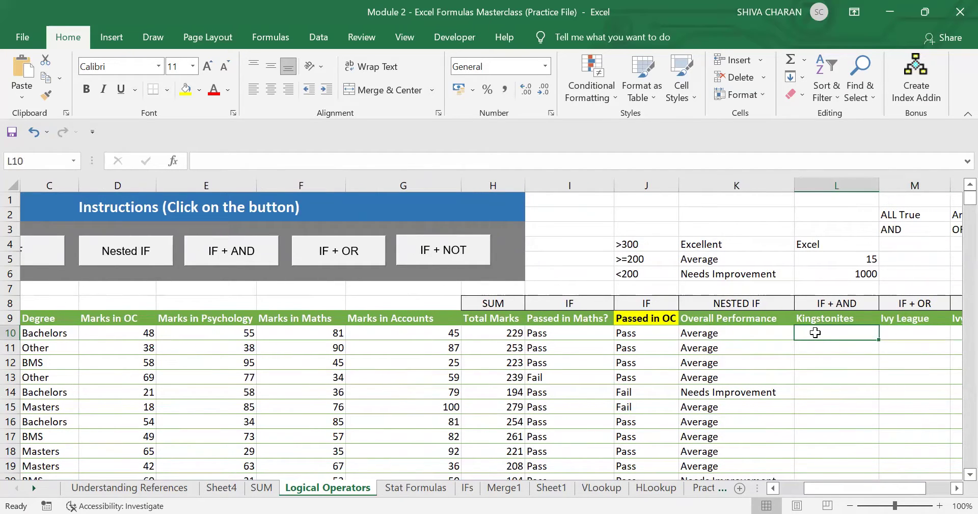
pyautogui.press('Right')
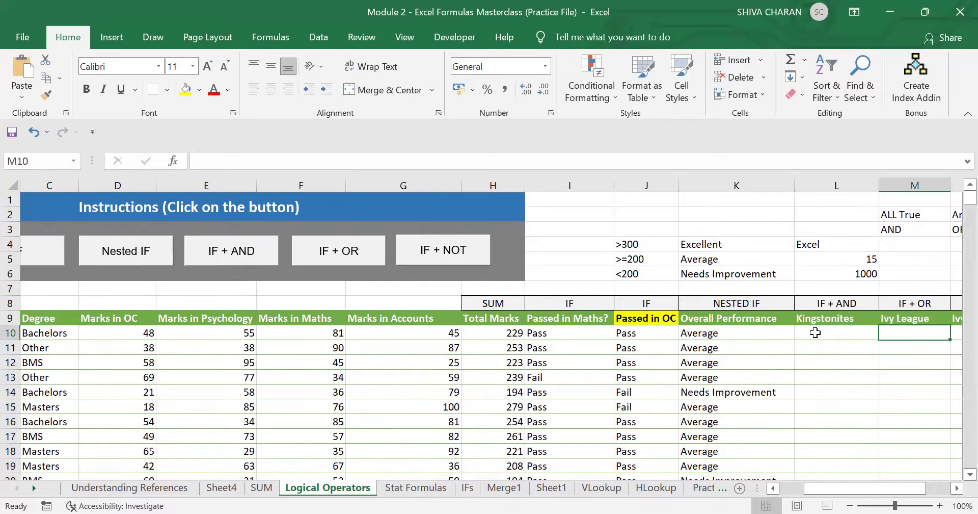
# Look over the IF + AND, IF + OR and IF + NOT exercise columns and the AND and OR rule notes in M2:N3.
pyautogui.press('Left')
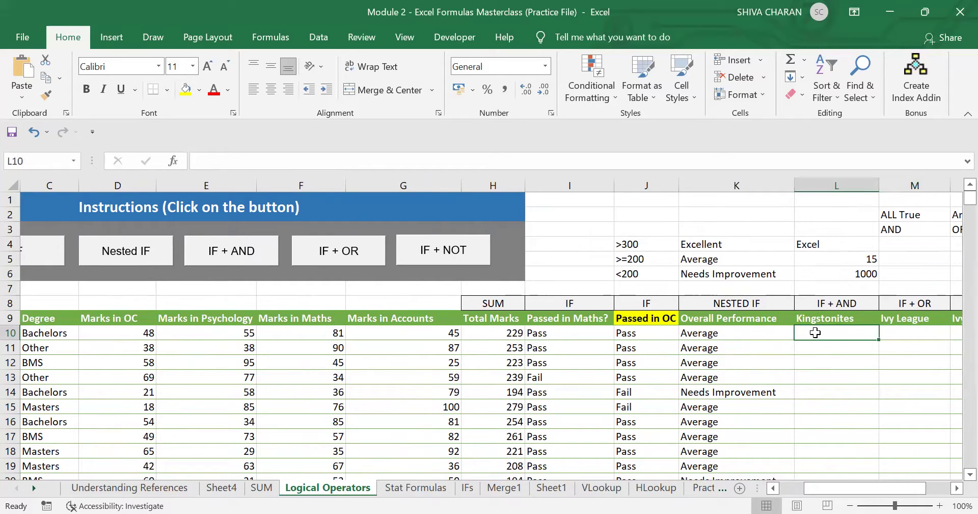
pyautogui.press('Right')
pyautogui.press('Right')
pyautogui.press('Right')
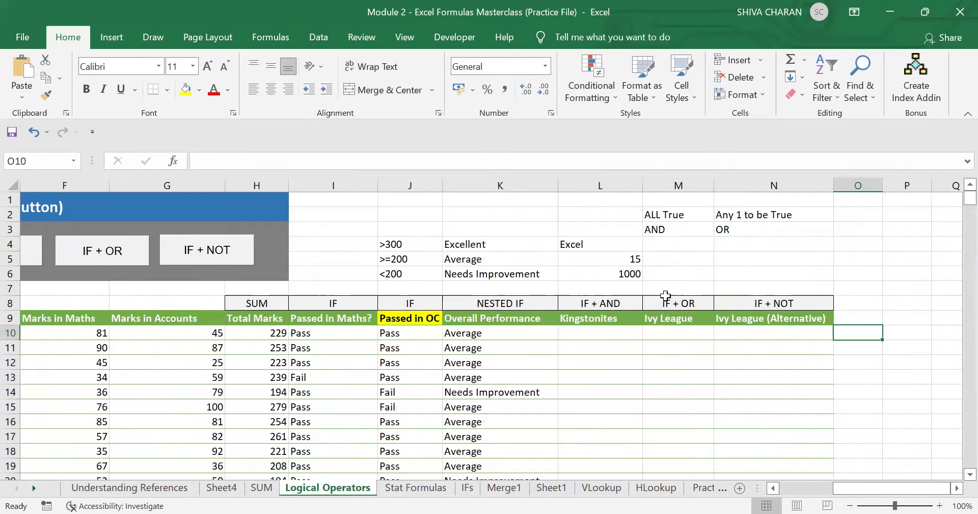
pyautogui.click(682, 232)
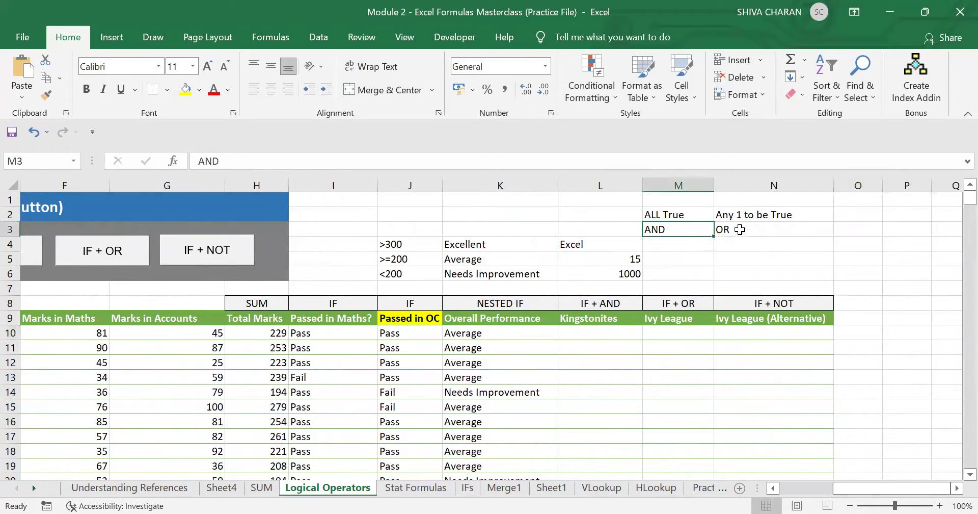
pyautogui.click(740, 230)
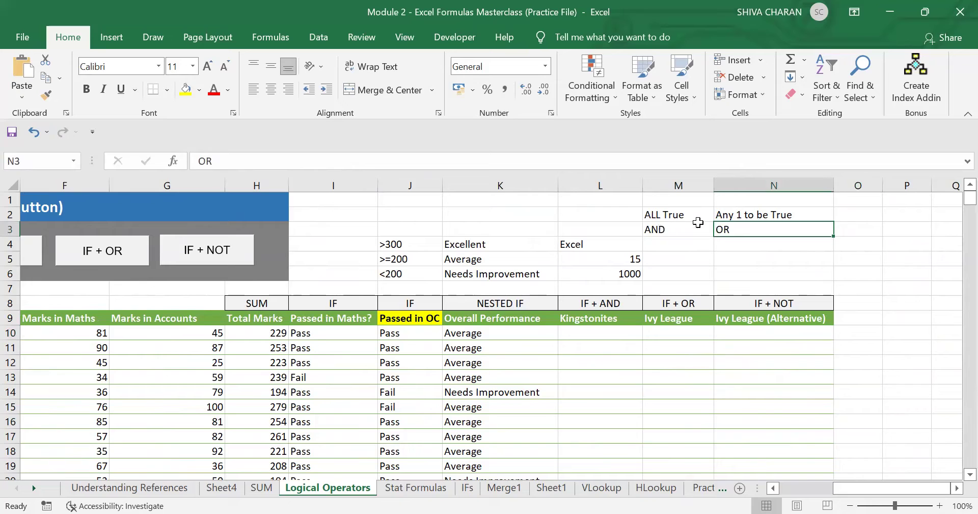
pyautogui.moveTo(687, 230); pyautogui.dragTo(739, 229)
pyautogui.click(687, 228)
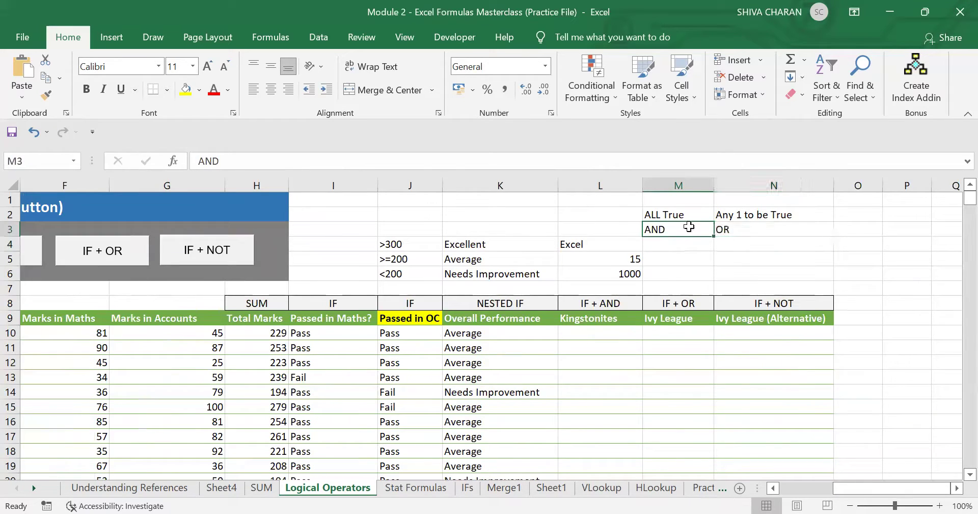
pyautogui.click(744, 229)
pyautogui.click(684, 240)
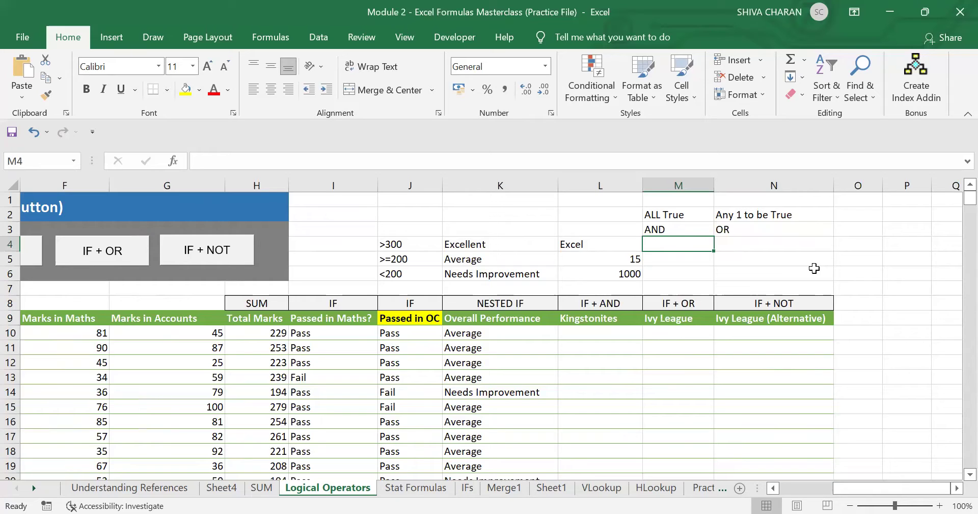
pyautogui.write('=')
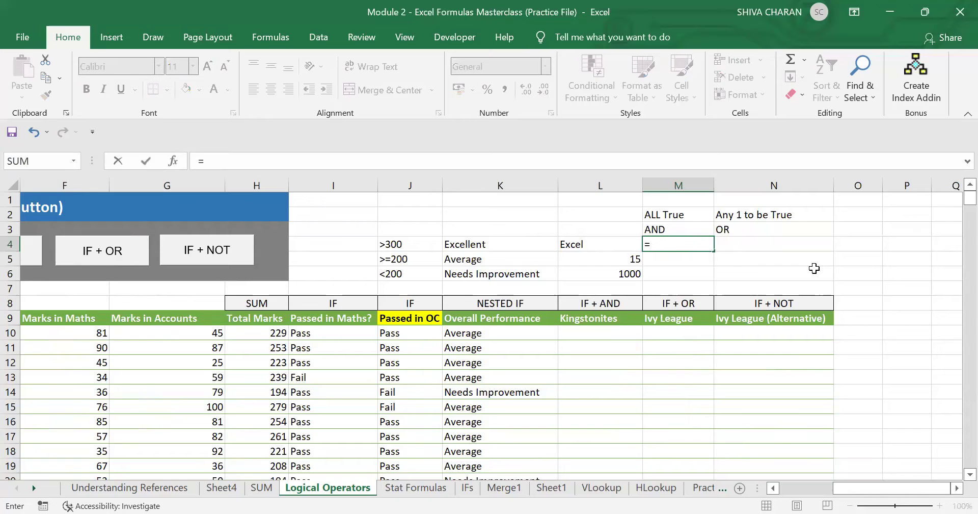
pyautogui.write('AND')
pyautogui.hotkey('ctrl', 'a')
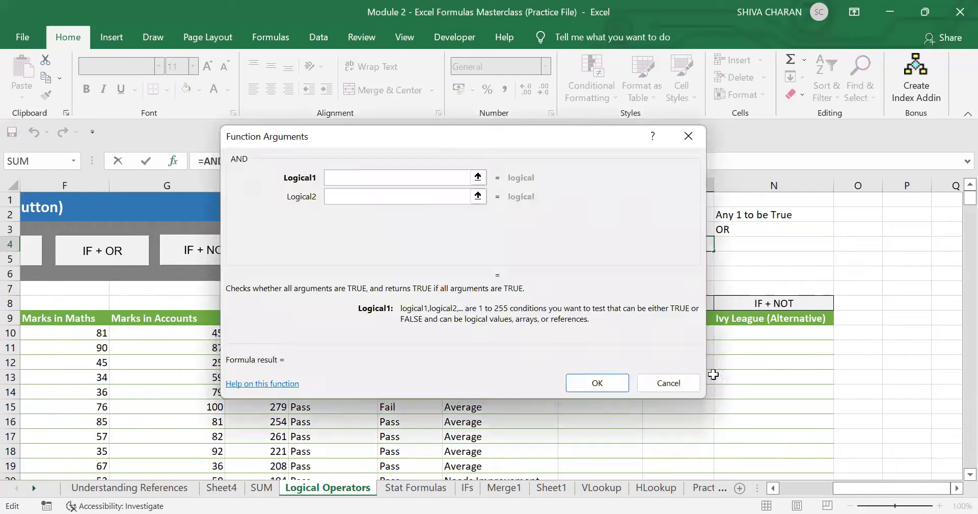
pyautogui.click(668, 383)
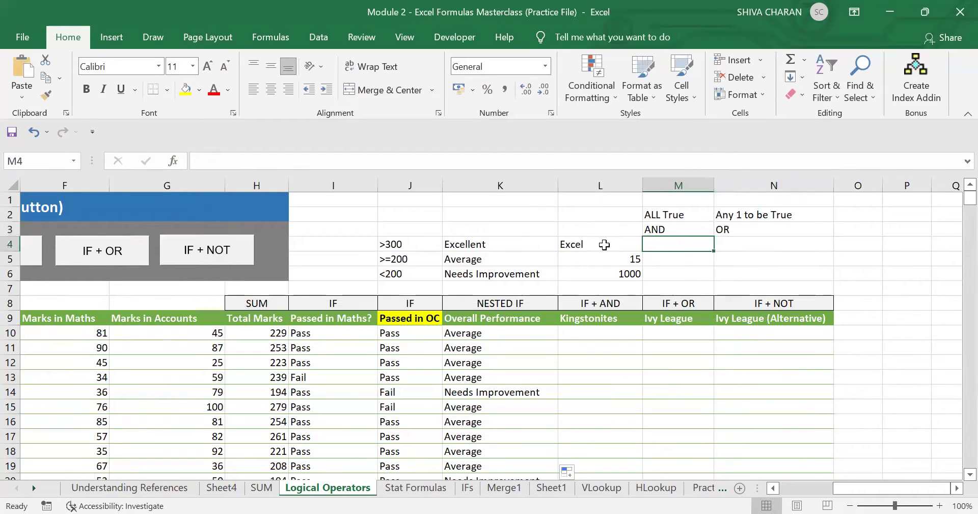
# Review the sample values in L4:L6 alongside the cells M4 and N4 under the AND and OR headings.
pyautogui.moveTo(600, 244); pyautogui.dragTo(601, 274)
pyautogui.click(668, 246)
pyautogui.click(752, 228)
pyautogui.click(754, 243)
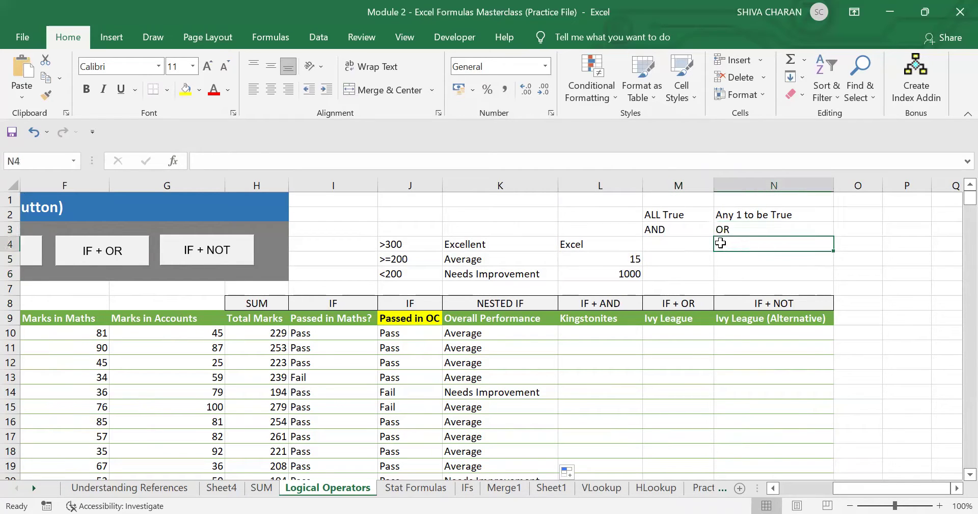
pyautogui.click(677, 246)
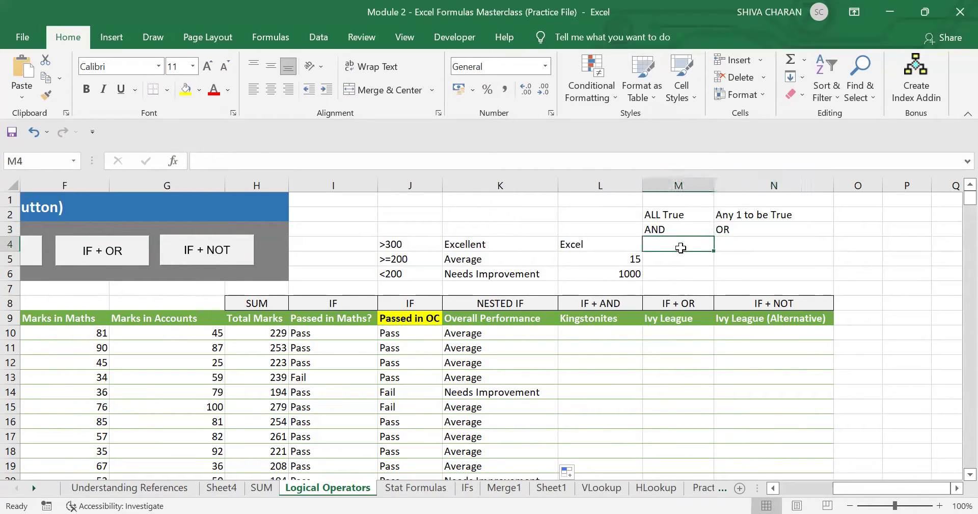
pyautogui.click(731, 246)
pyautogui.click(657, 244)
pyautogui.moveTo(626, 247)
pyautogui.mouseDown()
pyautogui.moveTo(628, 272)
pyautogui.moveTo(627, 264)
pyautogui.mouseUp()
# Begin an AND formula in M4 with L4="Excel" as its first condition.
pyautogui.click(694, 242)
pyautogui.write('=')
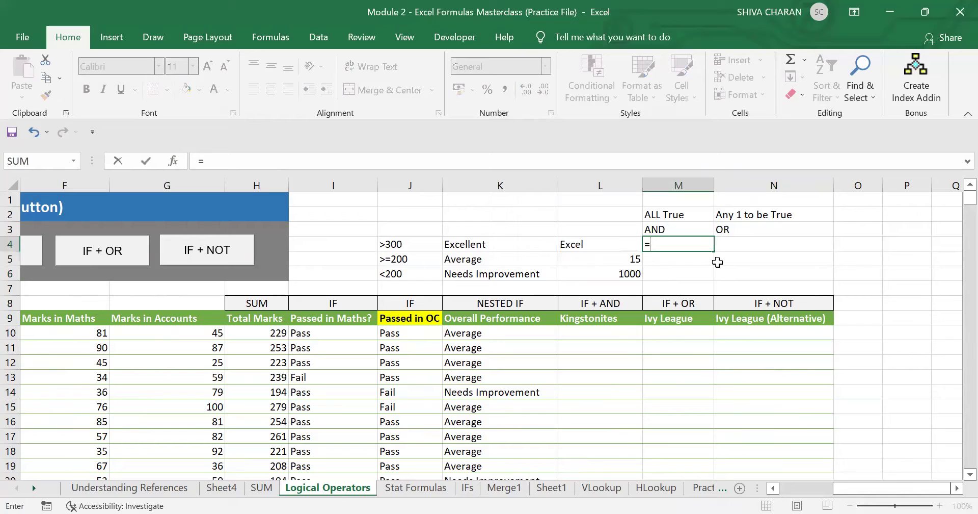
pyautogui.write('AND(')
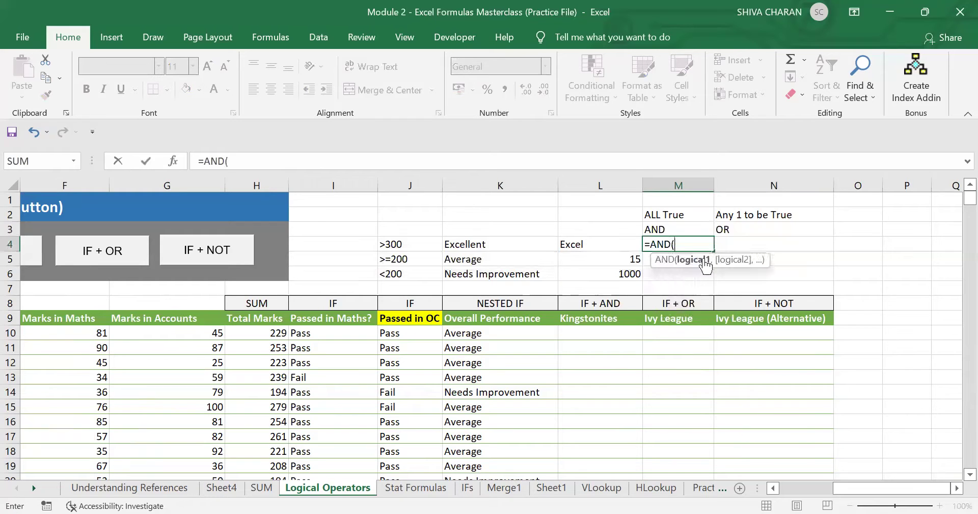
pyautogui.click(608, 250)
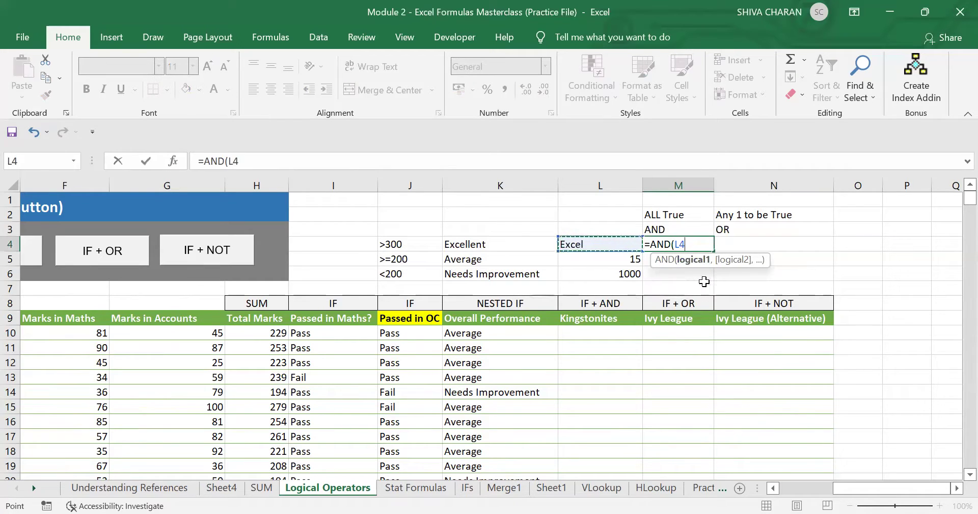
pyautogui.write('="E')
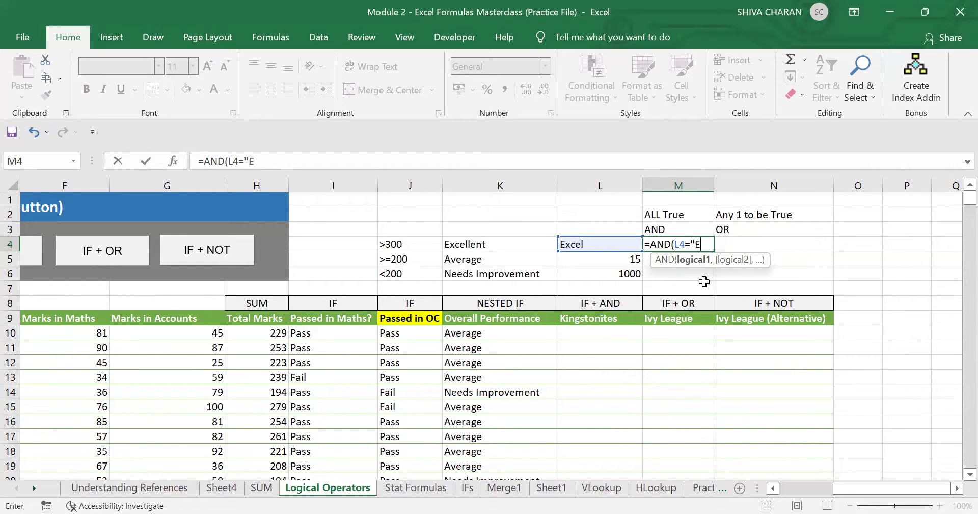
pyautogui.write('xcel",')
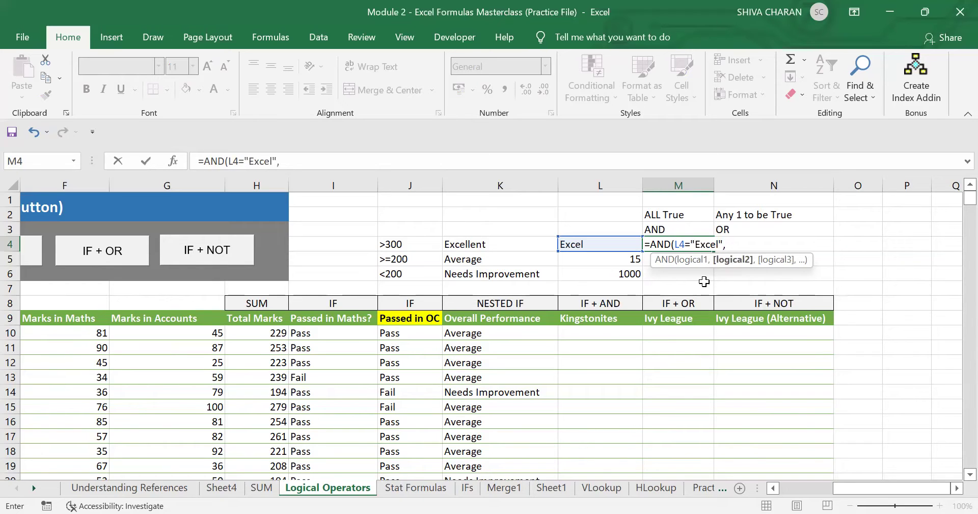
pyautogui.press('BackSpace')
pyautogui.write(',,,')
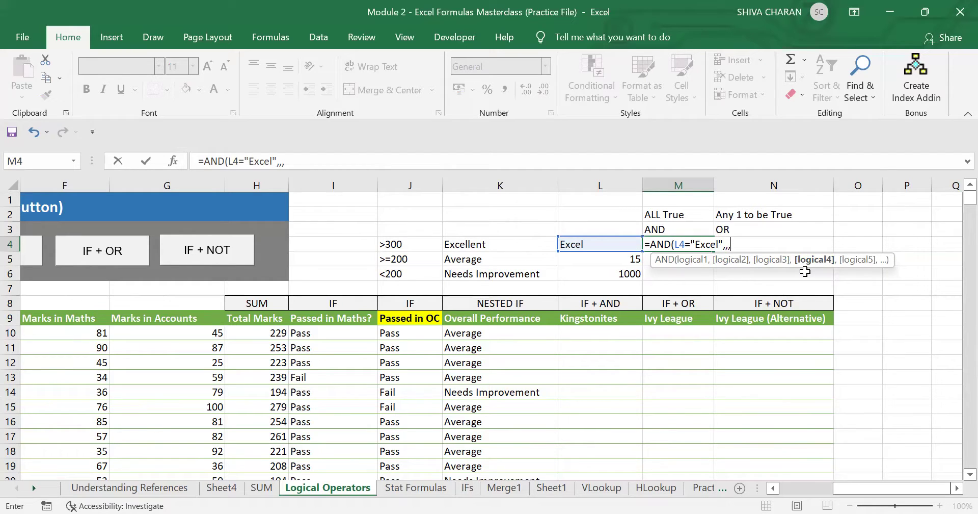
pyautogui.press('BackSpace')
pyautogui.press('BackSpace')
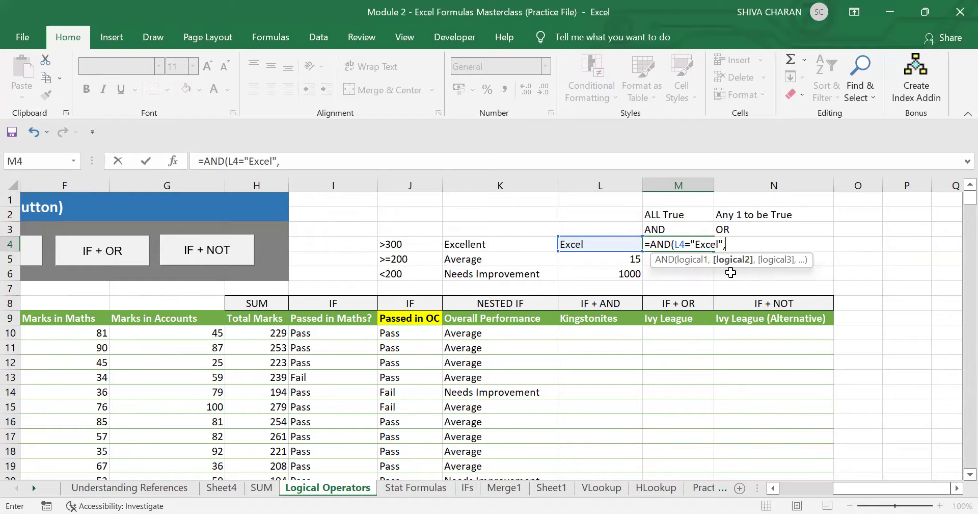
# Complete M4's AND formula with the conditions L5>10 and L6=1000, and check its result.
pyautogui.click(605, 258)
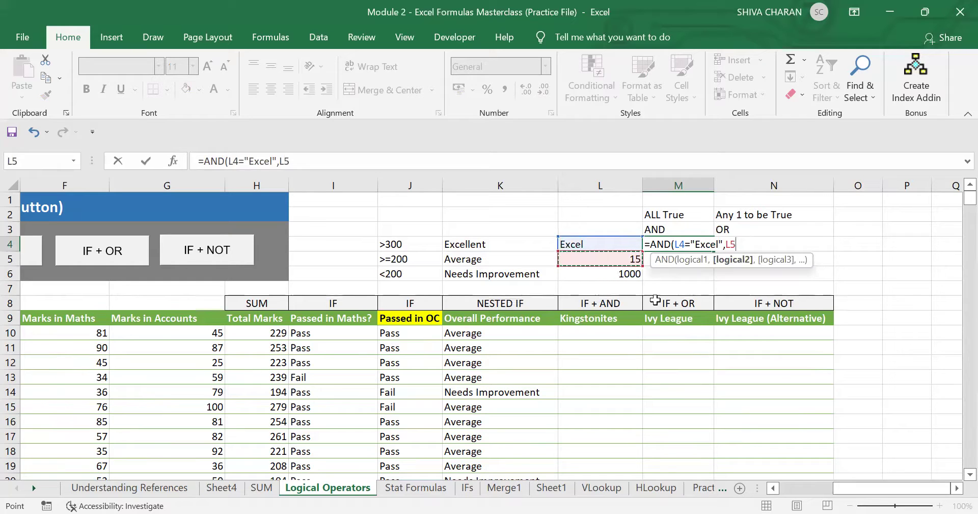
pyautogui.write('>10')
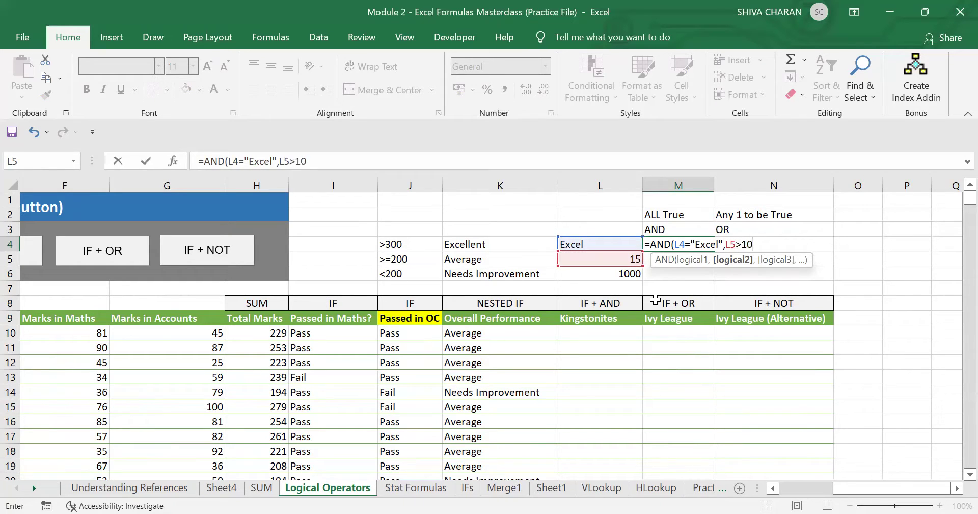
pyautogui.write(',')
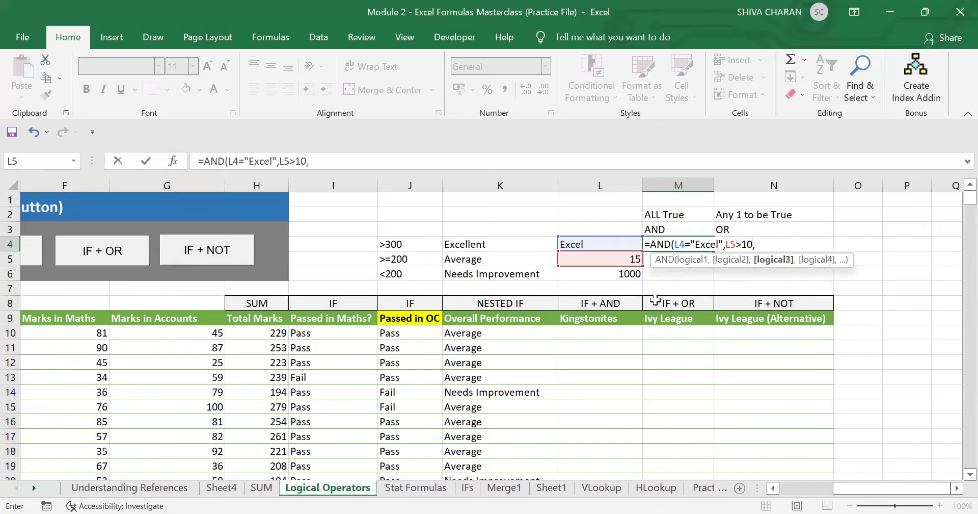
pyautogui.click(620, 274)
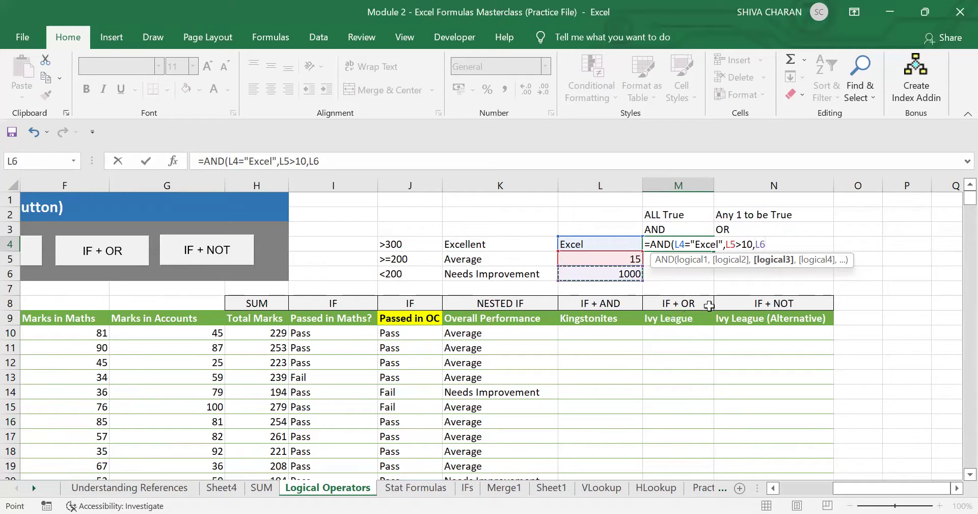
pyautogui.write('=1000')
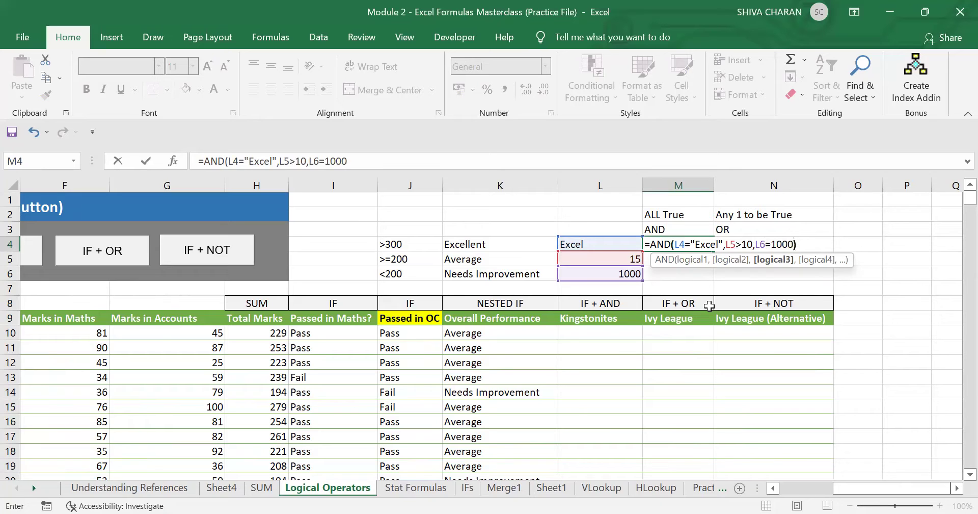
pyautogui.write(')')
pyautogui.press('Return')
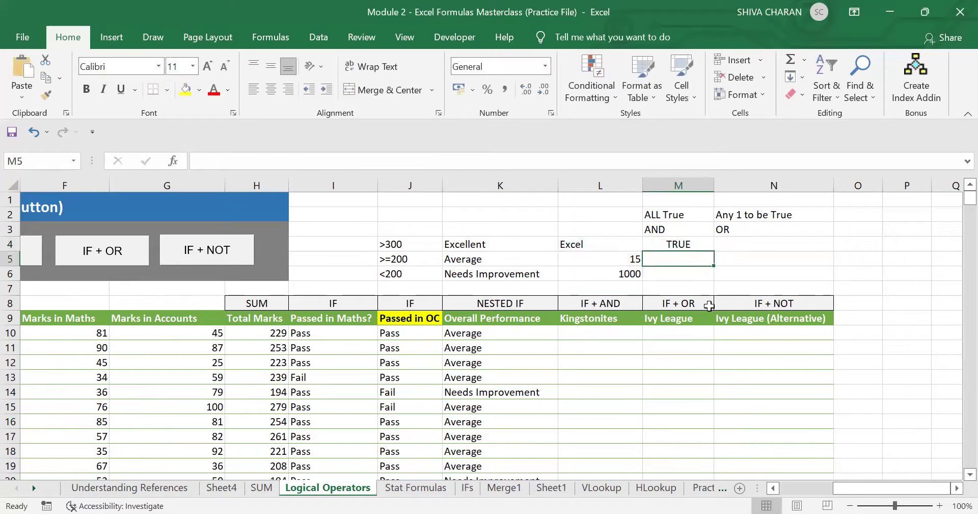
pyautogui.click(701, 240)
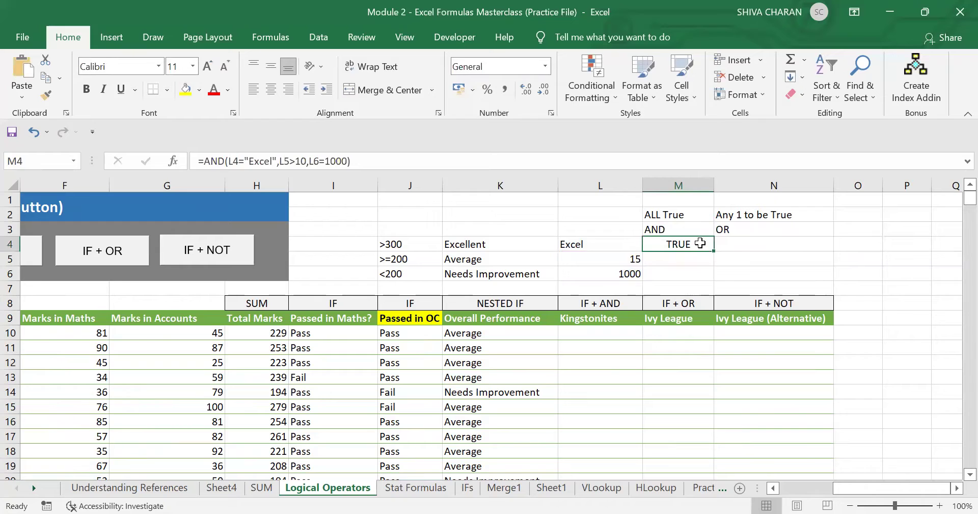
# Begin an OR formula in N4 with L4="Excel" as its first condition.
pyautogui.click(738, 245)
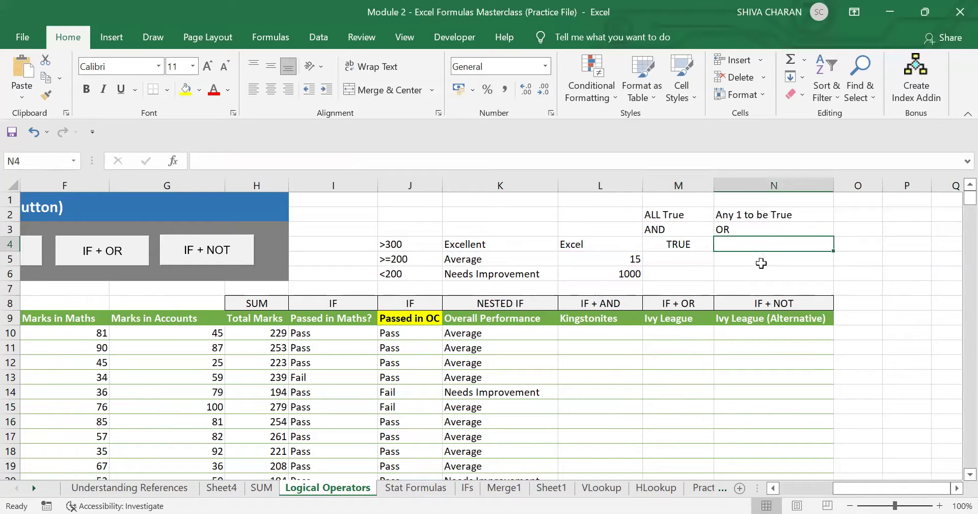
pyautogui.write('=')
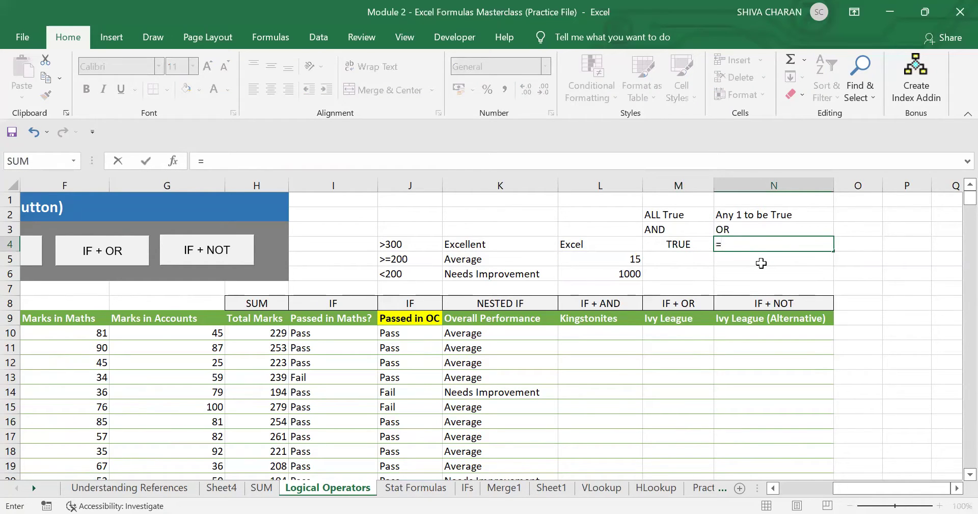
pyautogui.write('OR')
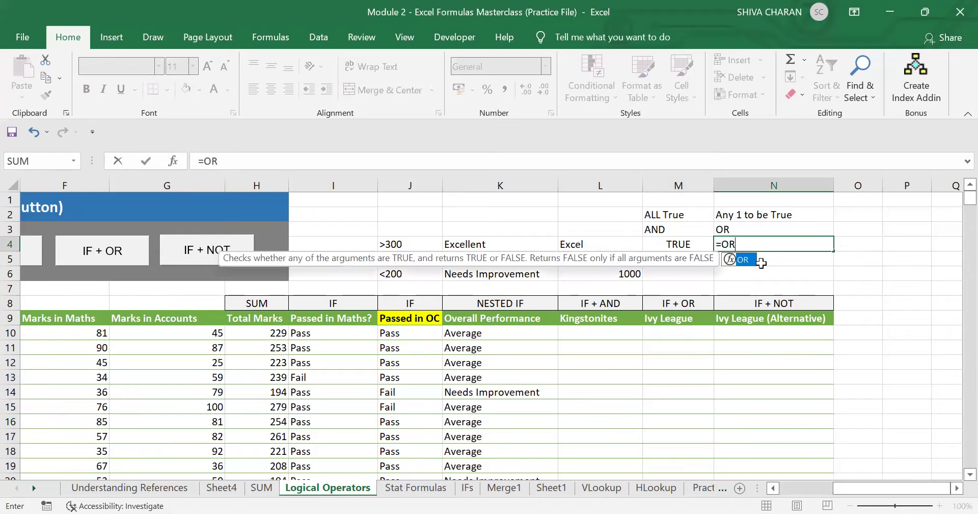
pyautogui.write('(')
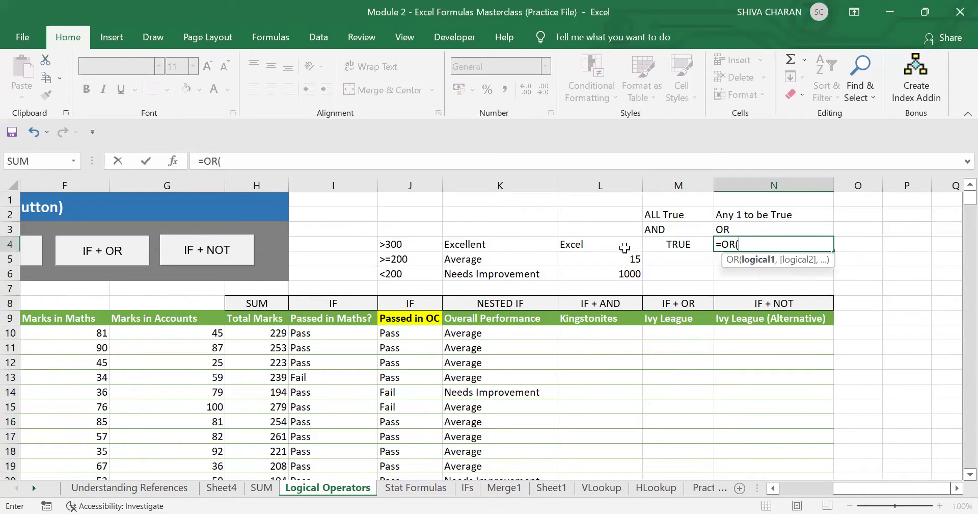
pyautogui.click(625, 248)
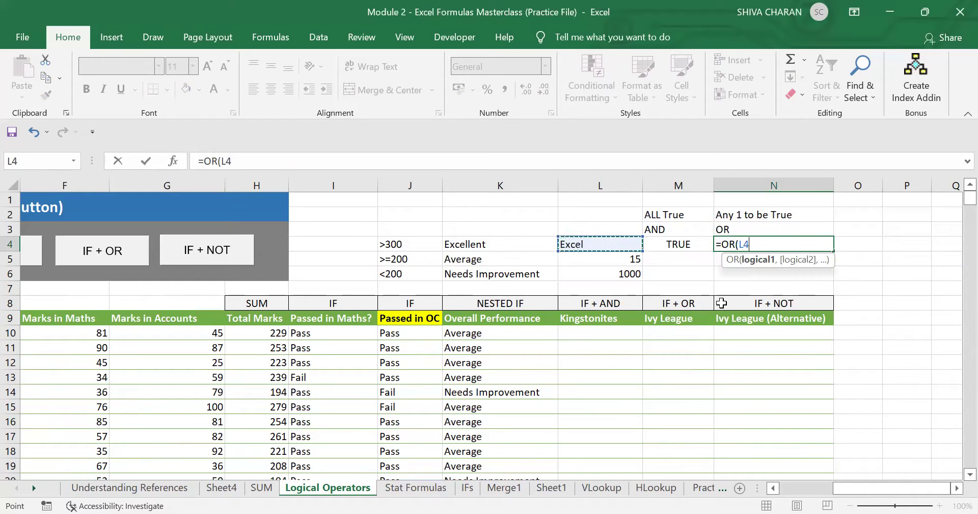
pyautogui.write('=')
pyautogui.write('"Ex')
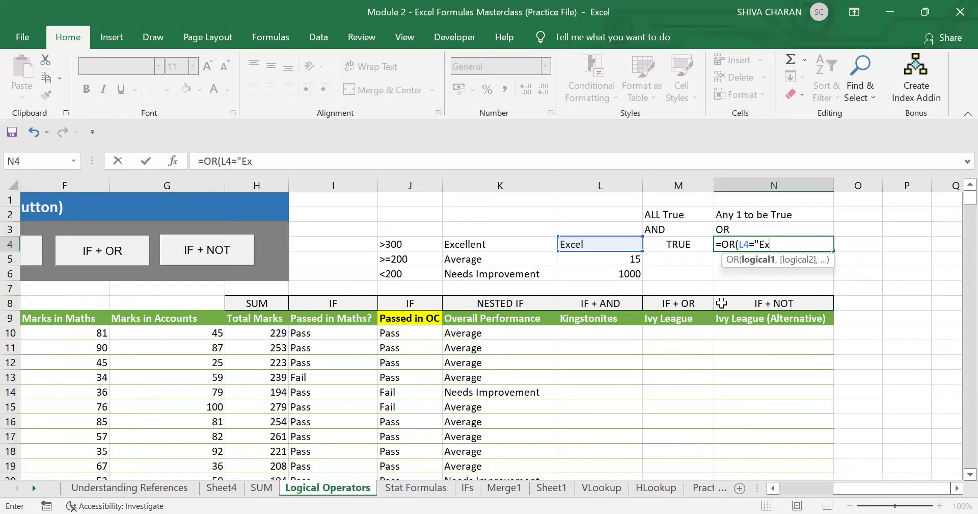
pyautogui.write('cel",')
# Complete N4's OR formula with the conditions L5>10 and L6=1000.
pyautogui.click(628, 259)
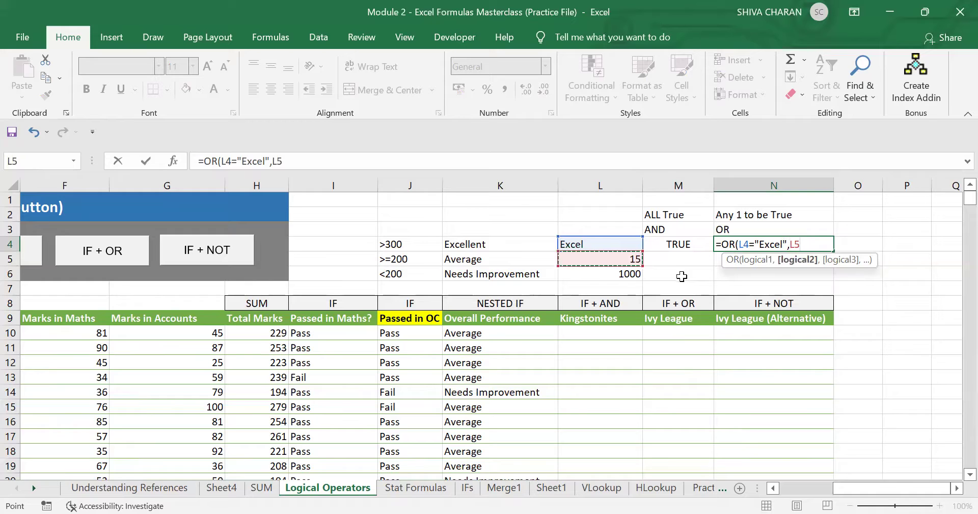
pyautogui.write('10')
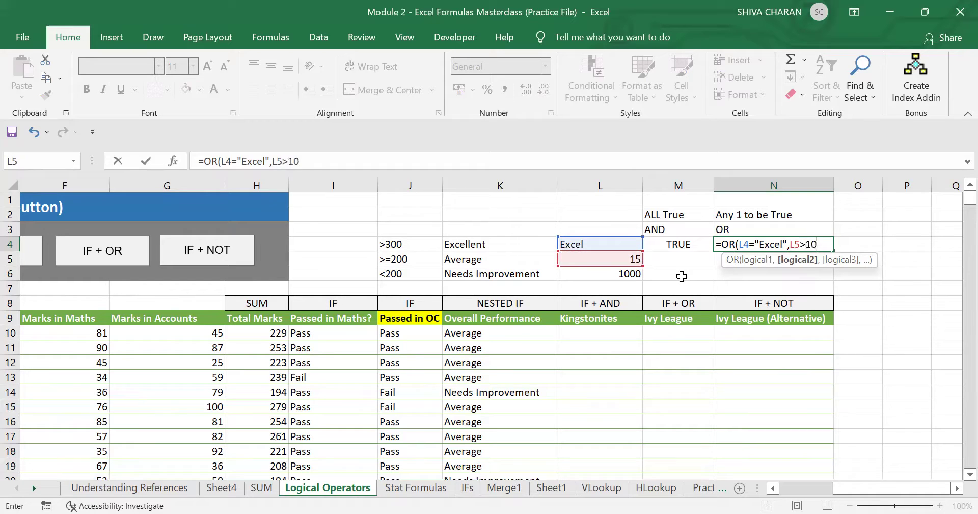
pyautogui.write(',')
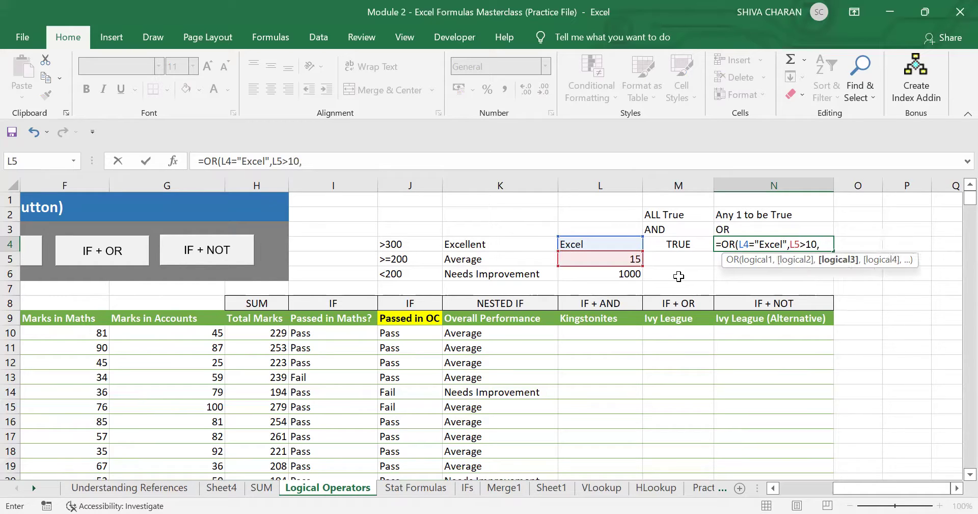
pyautogui.click(627, 274)
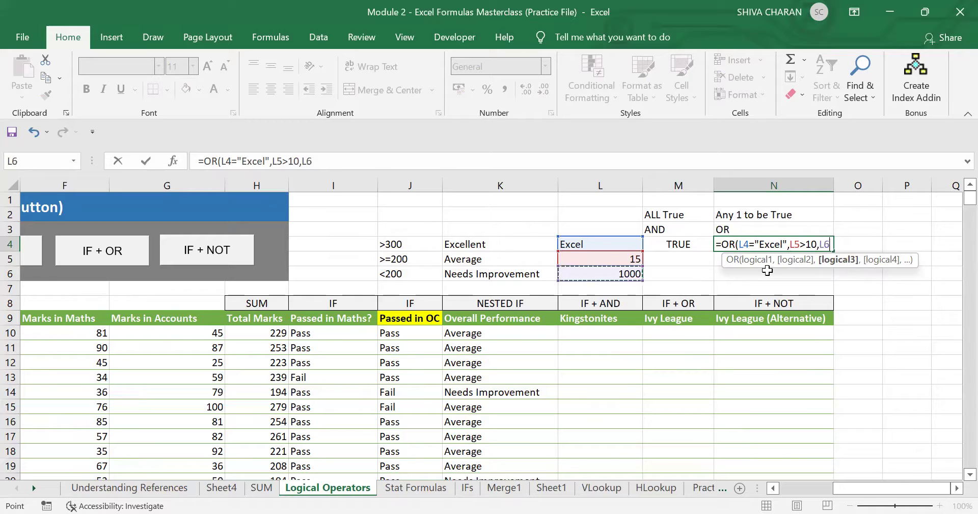
pyautogui.write('=1000')
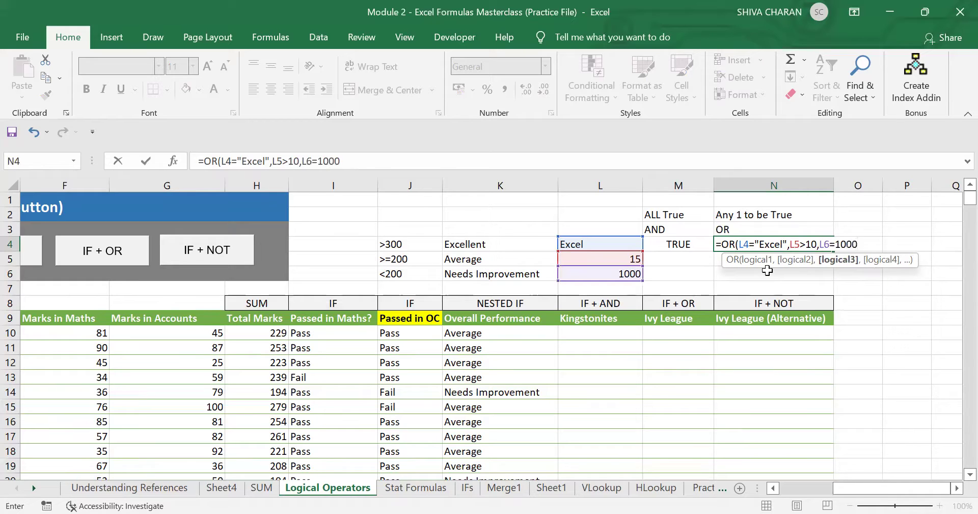
pyautogui.write(')')
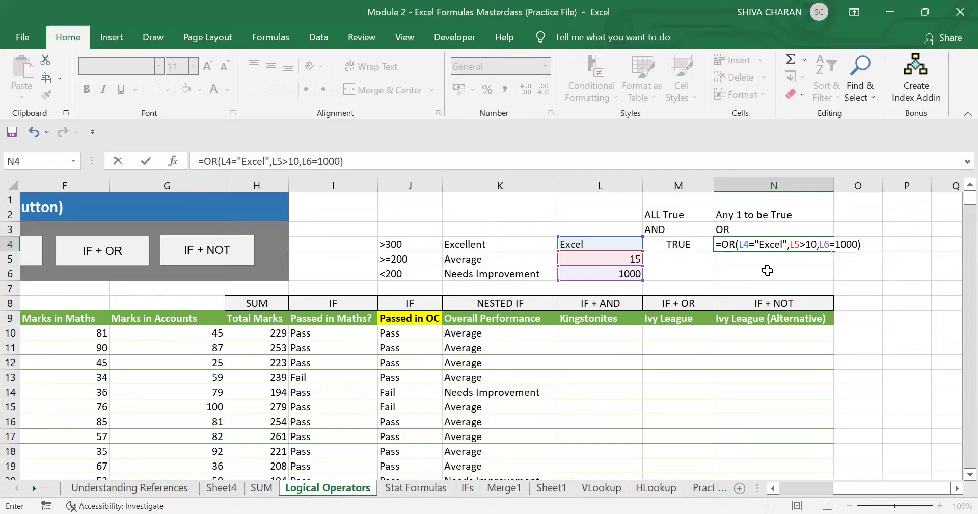
pyautogui.press('Return')
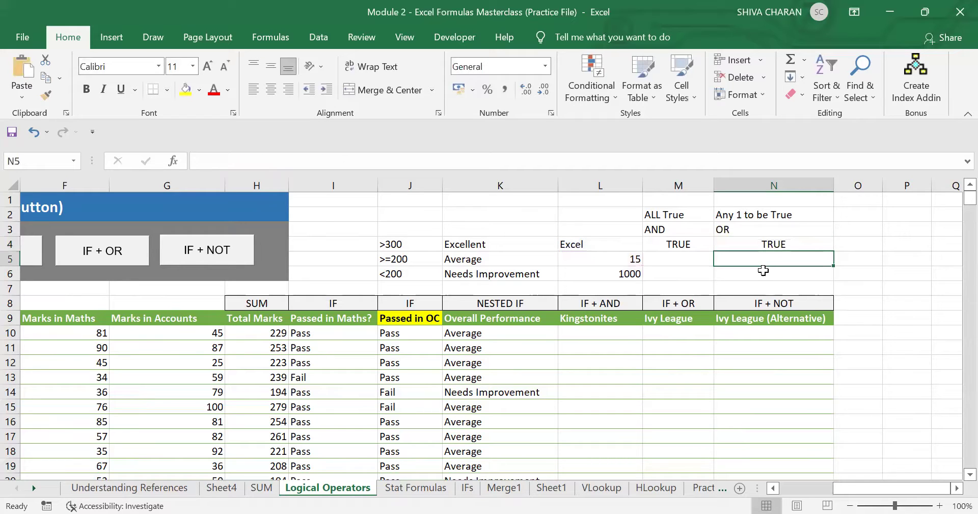
# Compare the AND formula and result in M4 with the OR formula and result in N4.
pyautogui.click(724, 243)
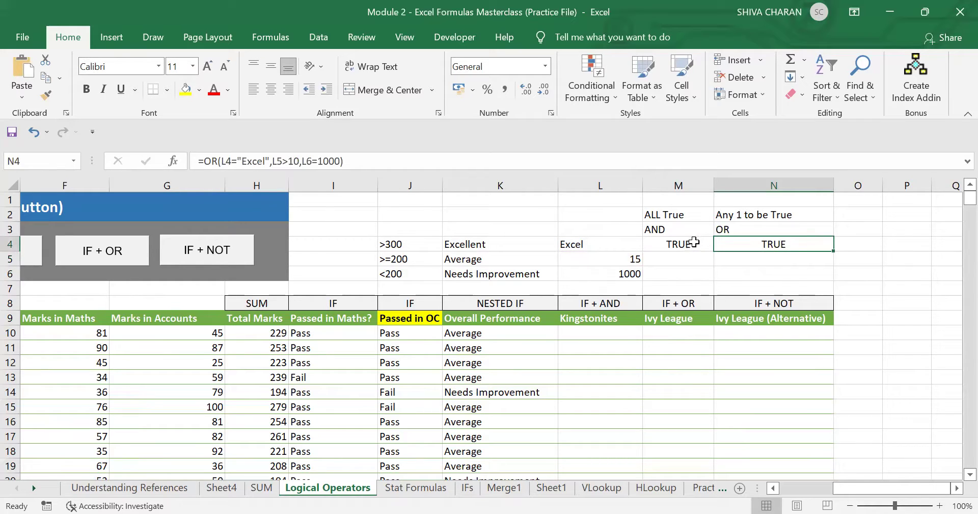
pyautogui.click(693, 243)
pyautogui.click(740, 243)
pyautogui.click(694, 243)
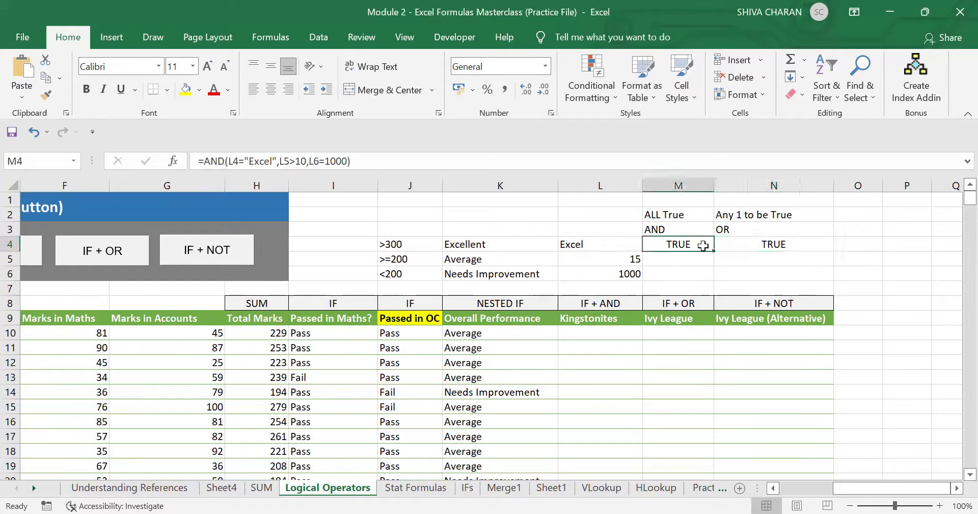
pyautogui.click(732, 245)
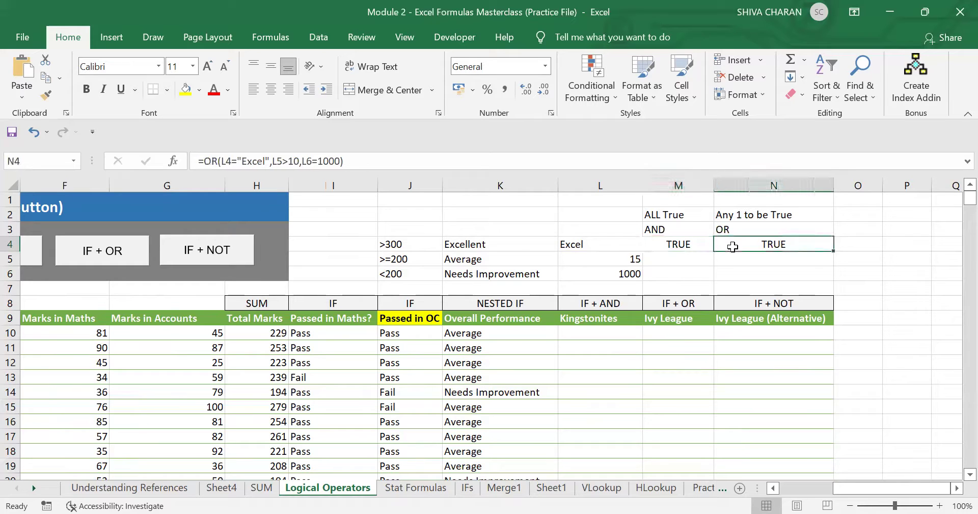
pyautogui.moveTo(688, 245); pyautogui.dragTo(753, 250)
pyautogui.click(683, 243)
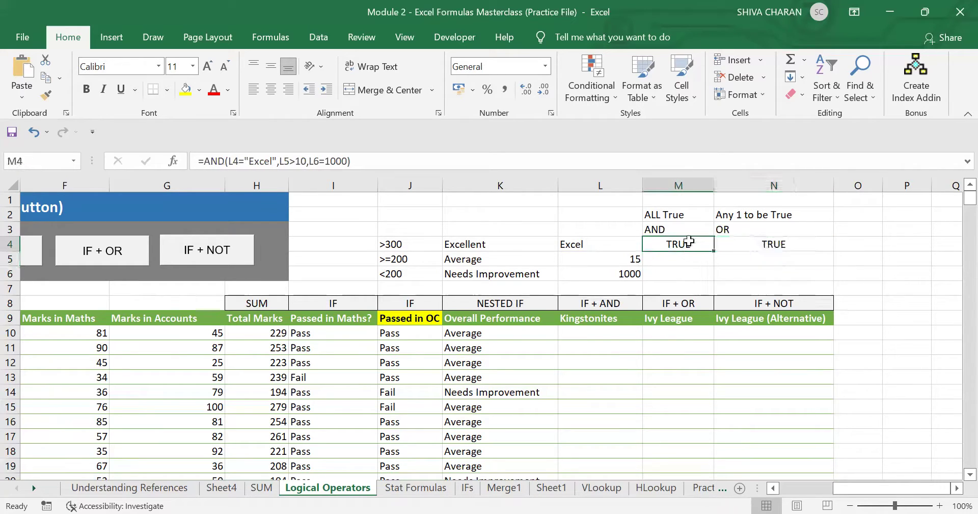
pyautogui.click(750, 243)
pyautogui.click(668, 245)
pyautogui.click(736, 247)
pyautogui.click(690, 244)
pyautogui.click(744, 247)
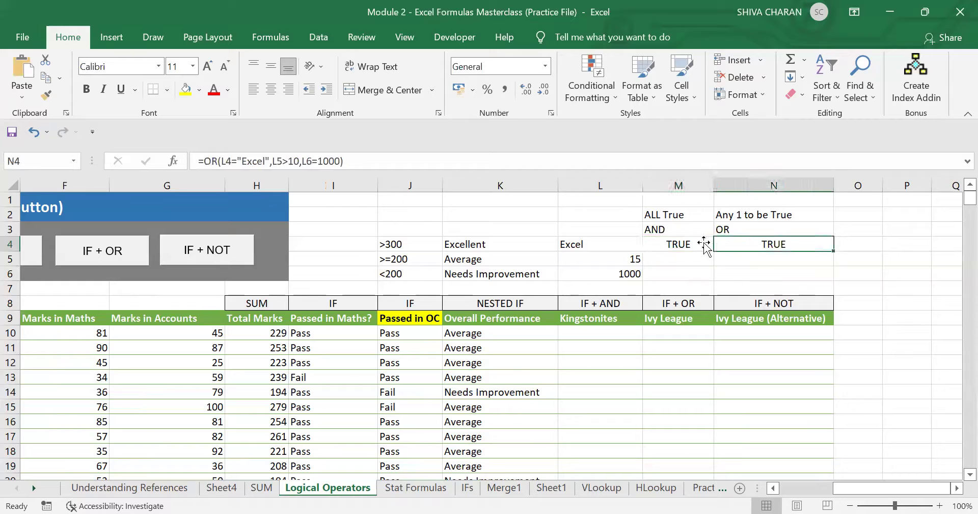
pyautogui.click(664, 242)
pyautogui.click(751, 241)
# Change the second condition of M4's AND formula to L5>16 and check its result.
pyautogui.click(702, 244)
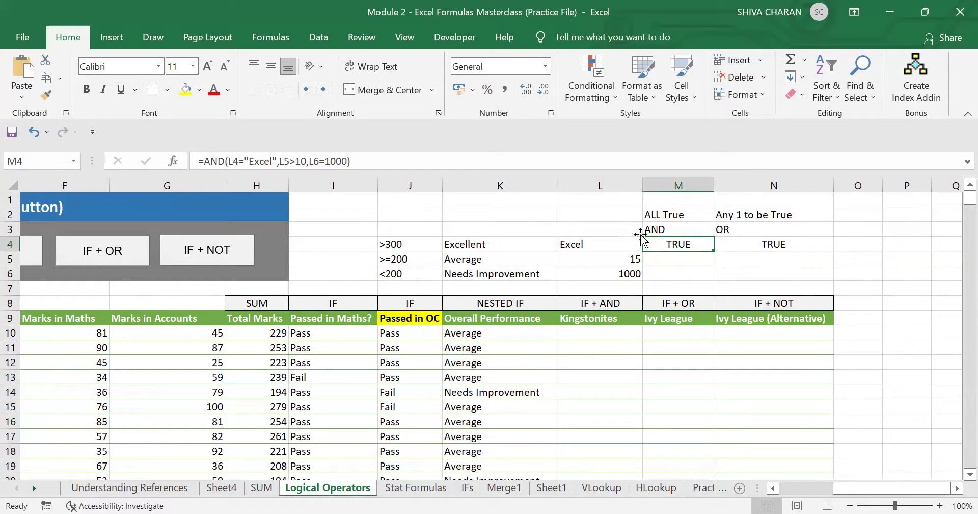
pyautogui.press('F2')
pyautogui.click(304, 163)
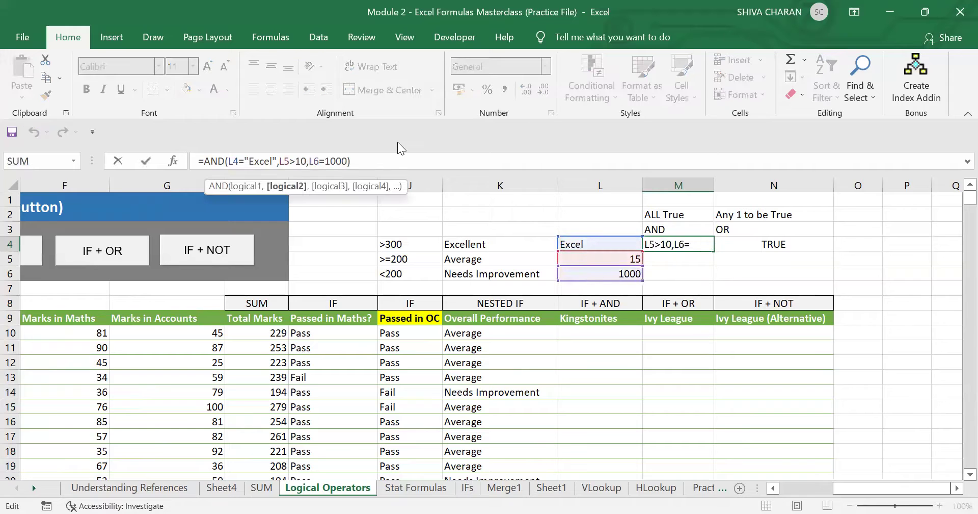
pyautogui.hotkey('shift', 'Left')
pyautogui.write('6')
pyautogui.press('Return')
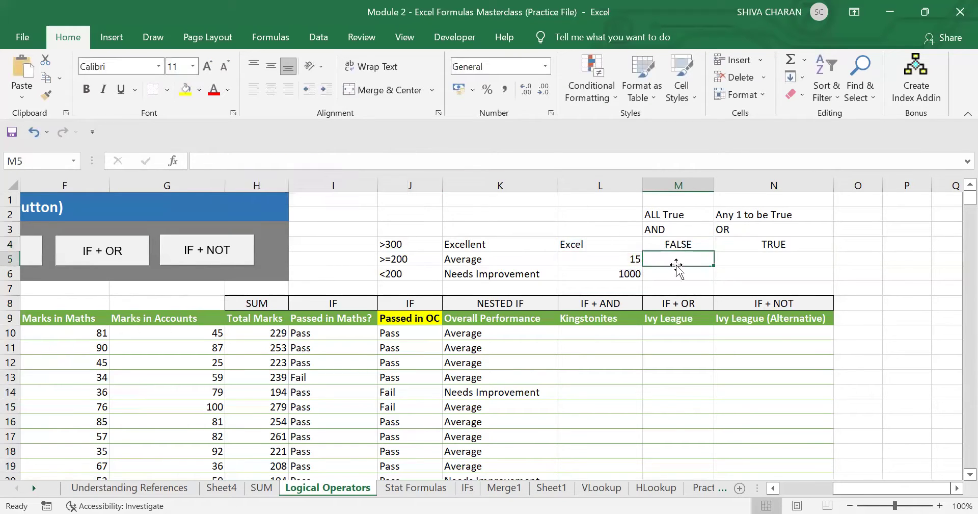
pyautogui.click(666, 247)
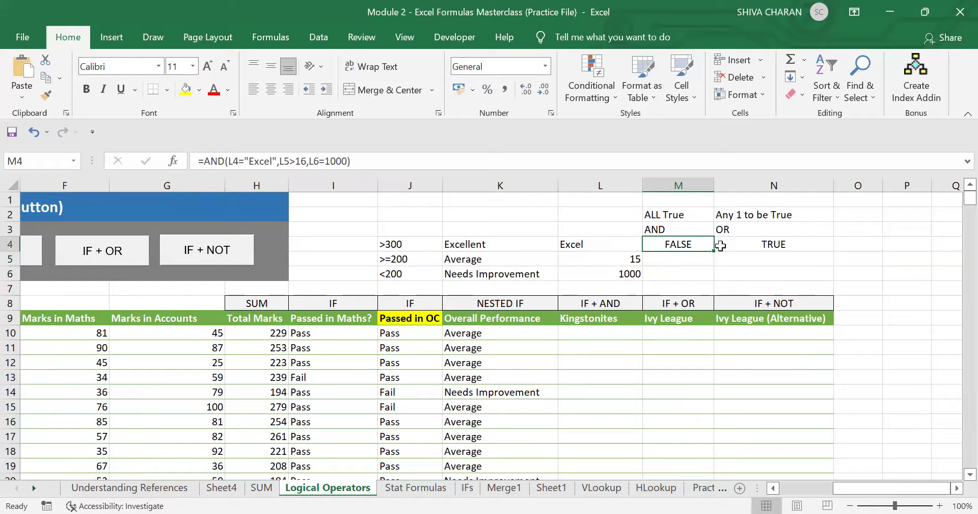
# Change the second condition of N4's OR formula to L5>16 and compare its result with M4's.
pyautogui.click(758, 249)
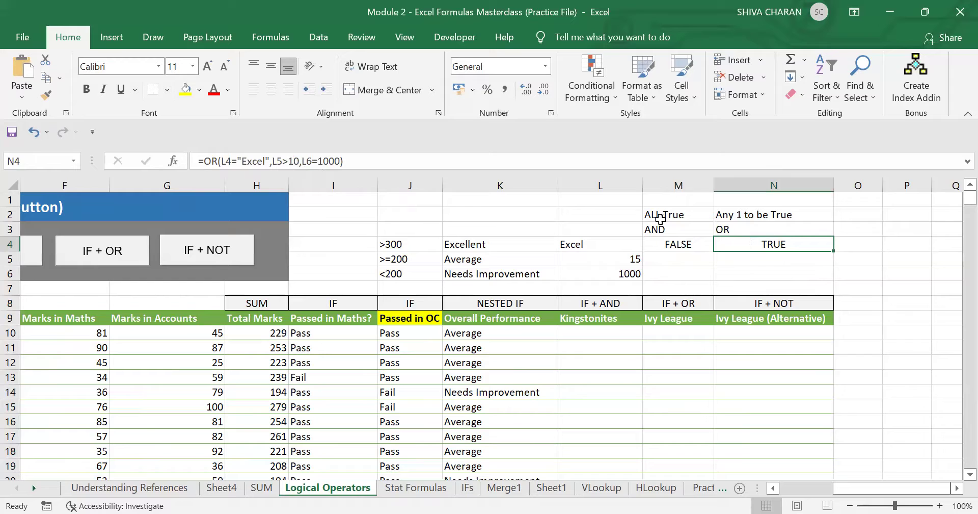
pyautogui.click(295, 161)
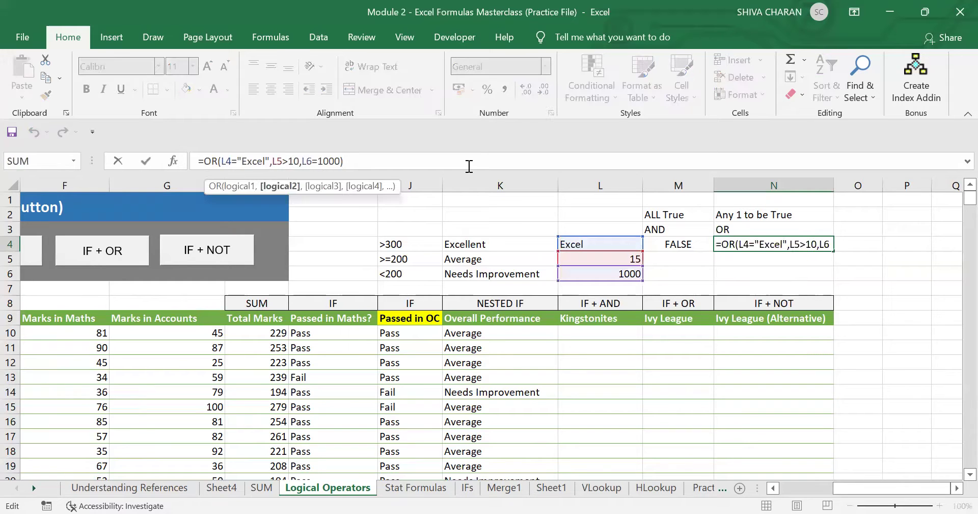
pyautogui.write('6')
pyautogui.press('Return')
pyautogui.click(797, 245)
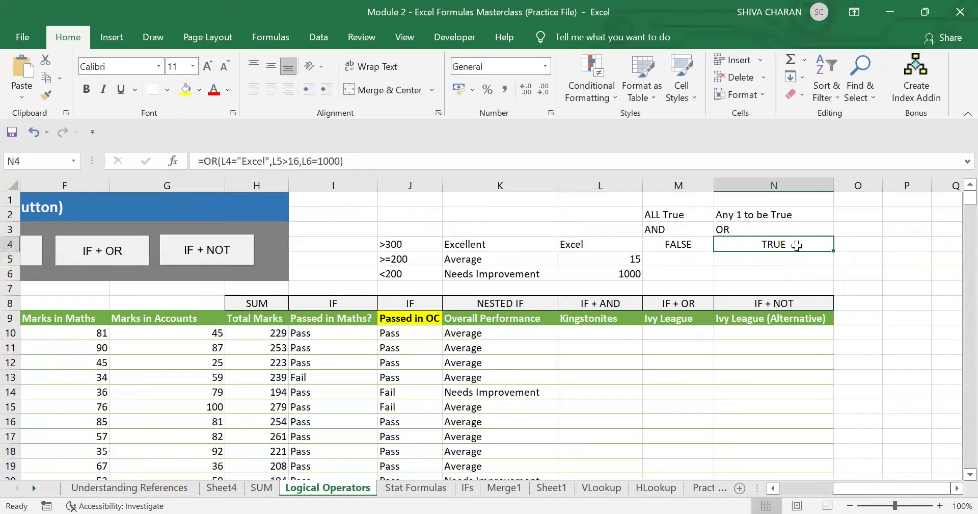
pyautogui.click(687, 244)
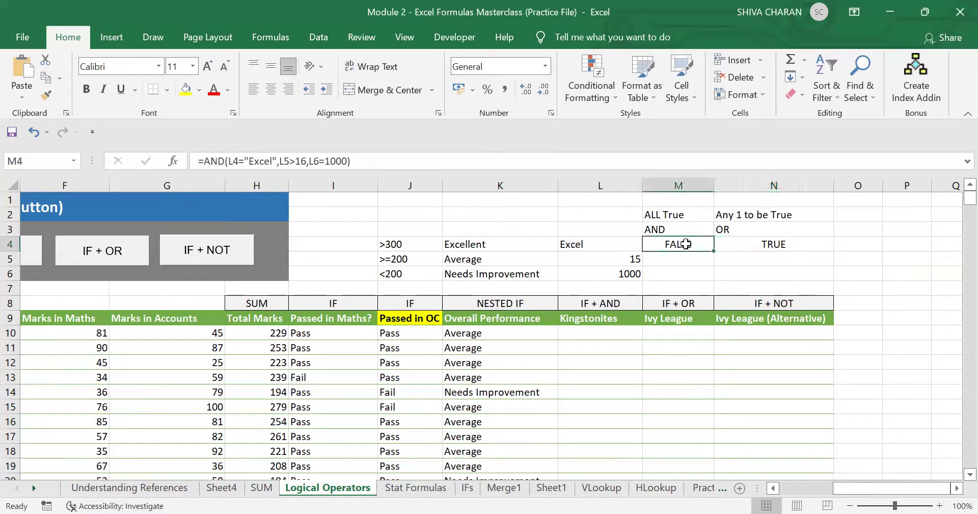
pyautogui.moveTo(687, 244); pyautogui.dragTo(745, 252)
# Replace the 1000 in the last condition of M4's AND formula with a reference to M6.
pyautogui.click(696, 240)
pyautogui.click(304, 161)
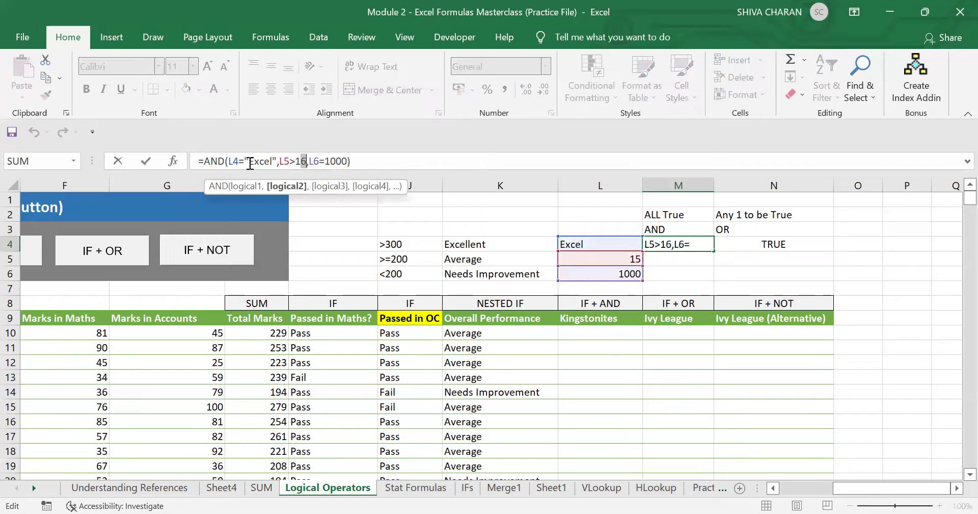
pyautogui.moveTo(249, 161); pyautogui.dragTo(348, 161)
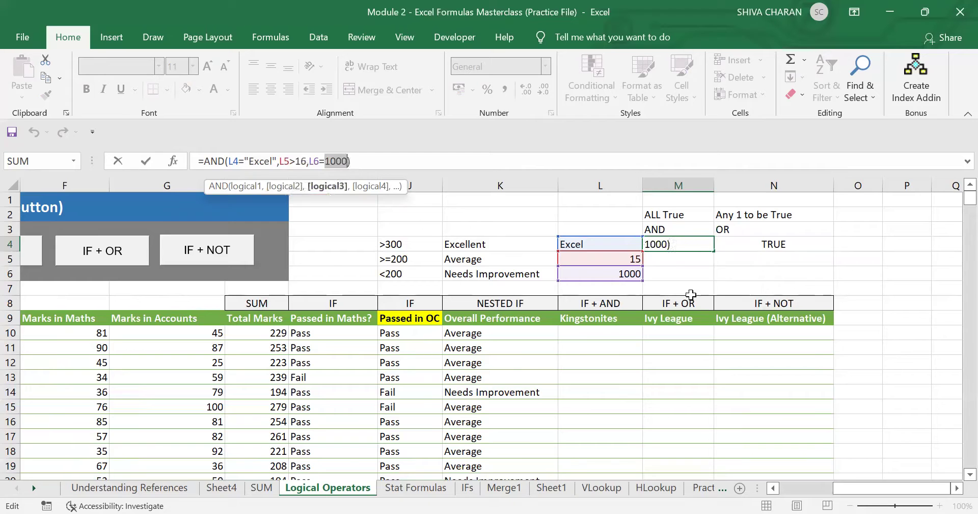
pyautogui.click(674, 274)
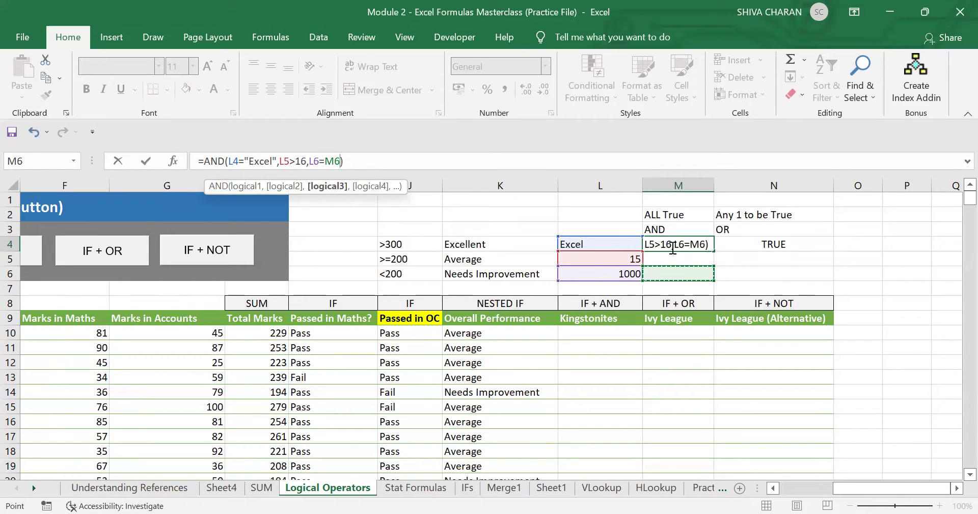
pyautogui.click(671, 245)
pyautogui.press('Return')
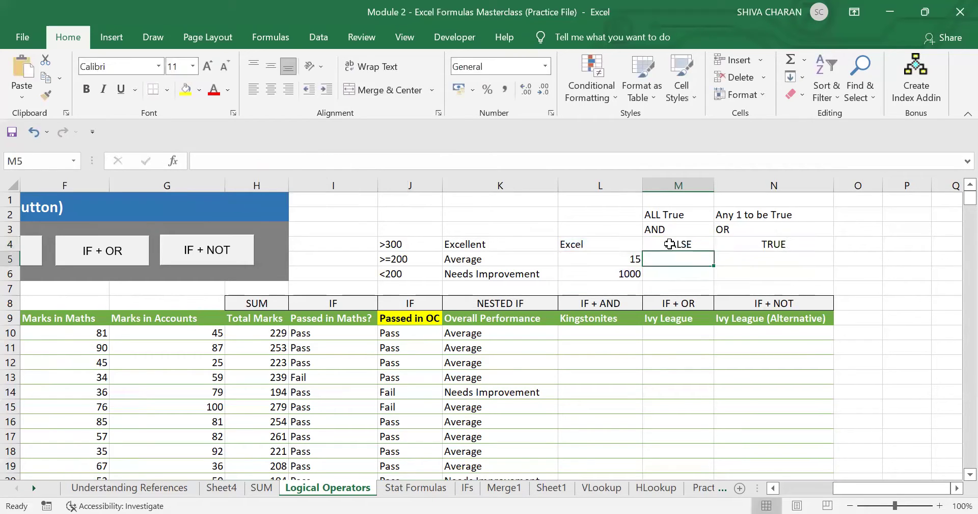
pyautogui.click(668, 244)
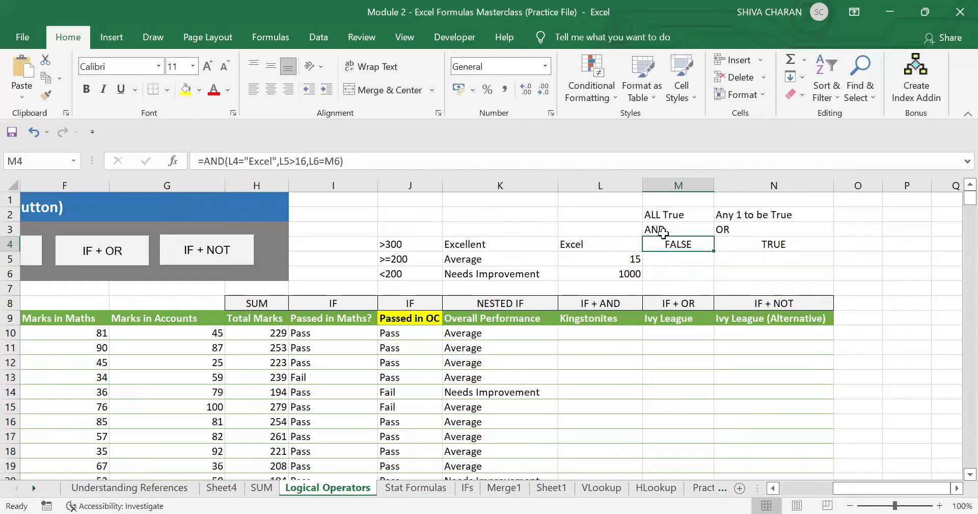
# Review the conditions in N4's OR formula, keeping L6=1000 as the last one, and save the workbook.
pyautogui.click(666, 229)
pyautogui.click(675, 245)
pyautogui.click(741, 244)
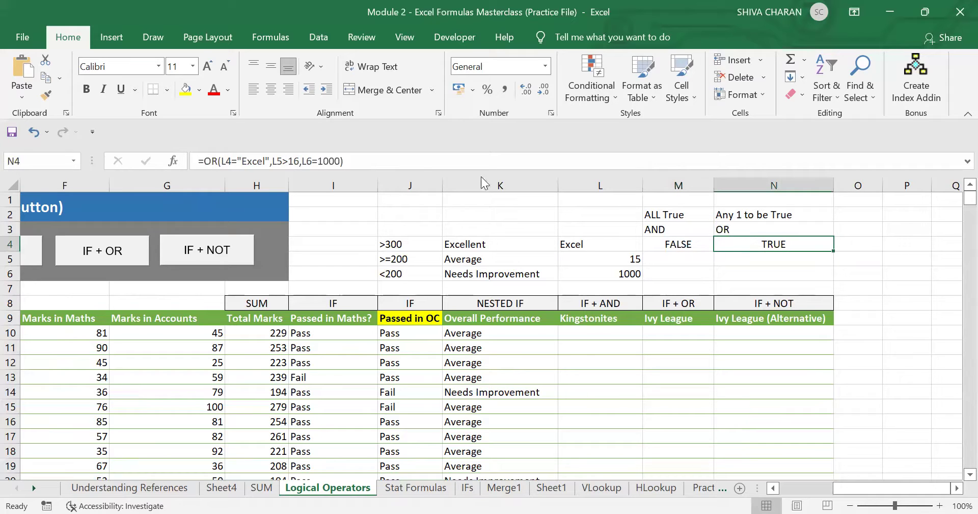
pyautogui.moveTo(241, 156); pyautogui.dragTo(340, 161)
pyautogui.click(734, 288)
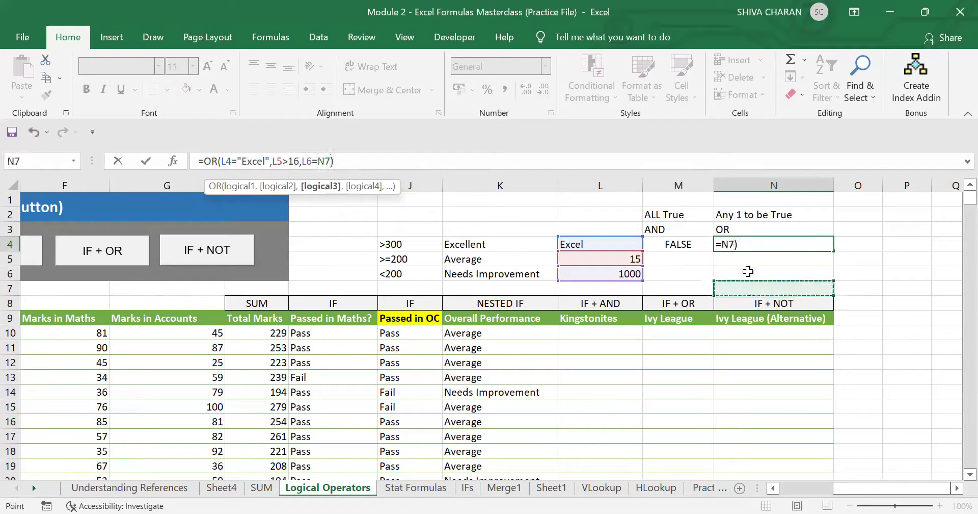
pyautogui.hotkey('ctrl', 'z')
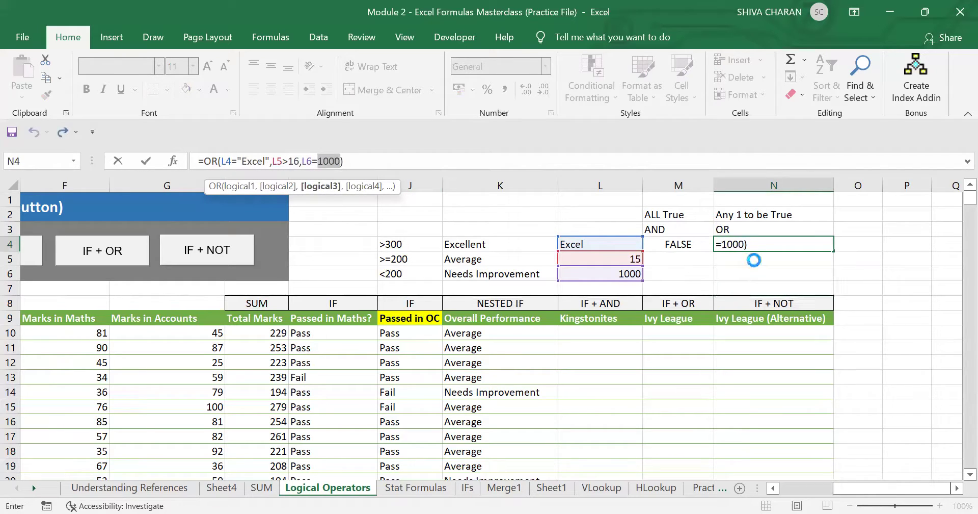
pyautogui.hotkey('ctrl', 's')
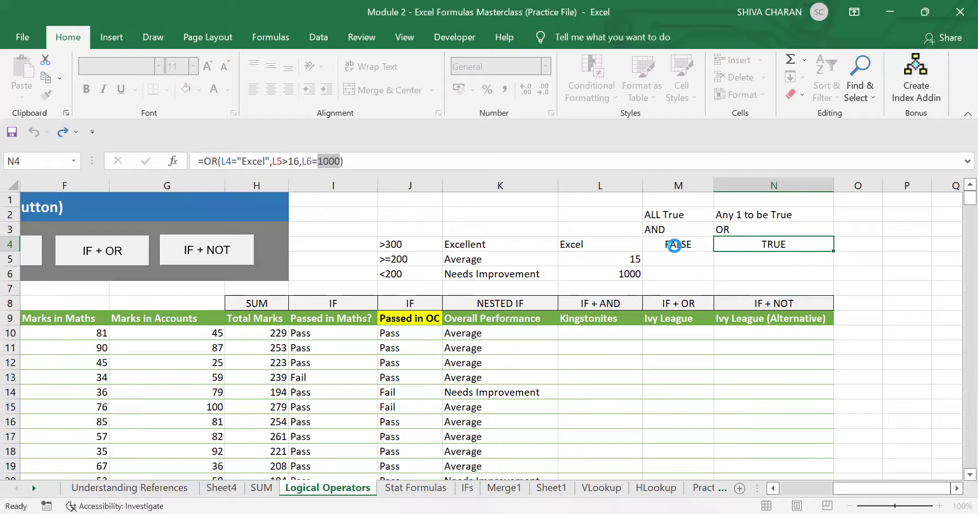
# Set the second condition of M4's AND formula back to L5>10.
pyautogui.click(675, 245)
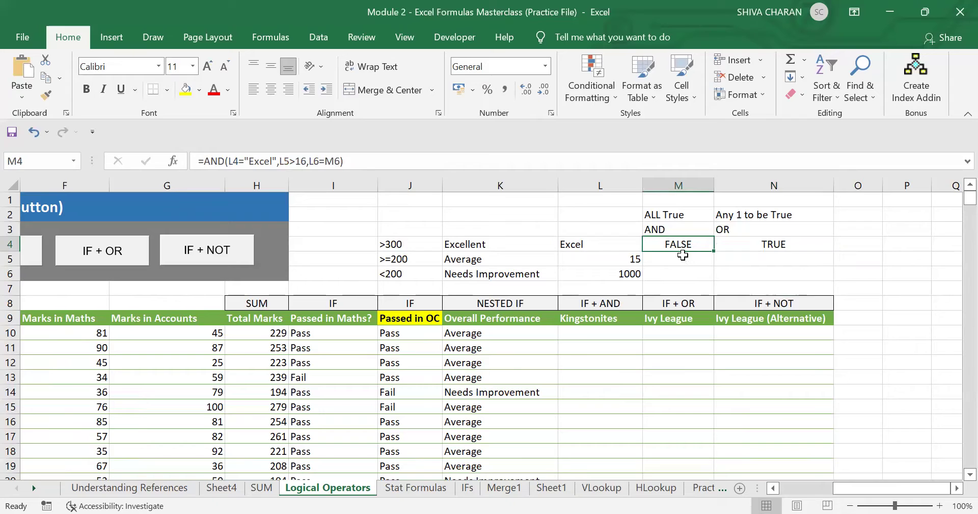
pyautogui.click(299, 161)
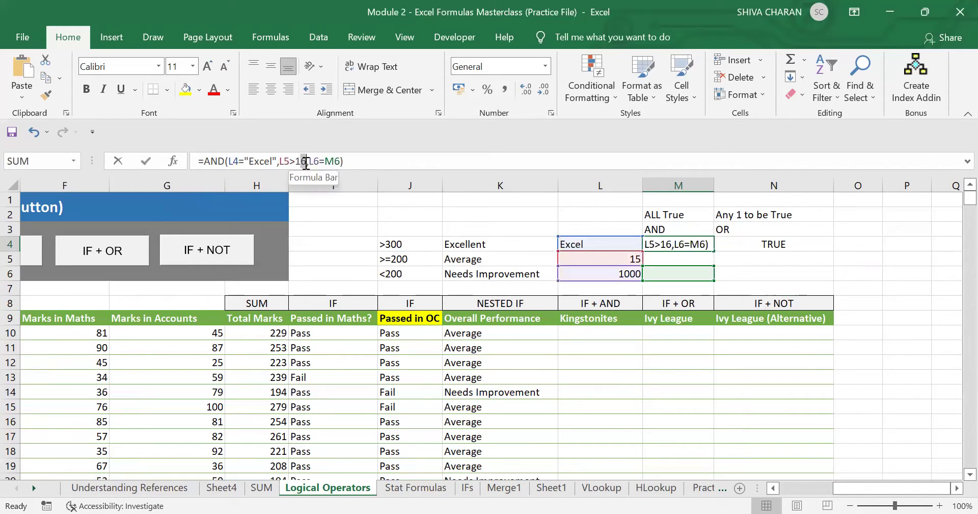
pyautogui.moveTo(307, 161); pyautogui.dragTo(306, 162)
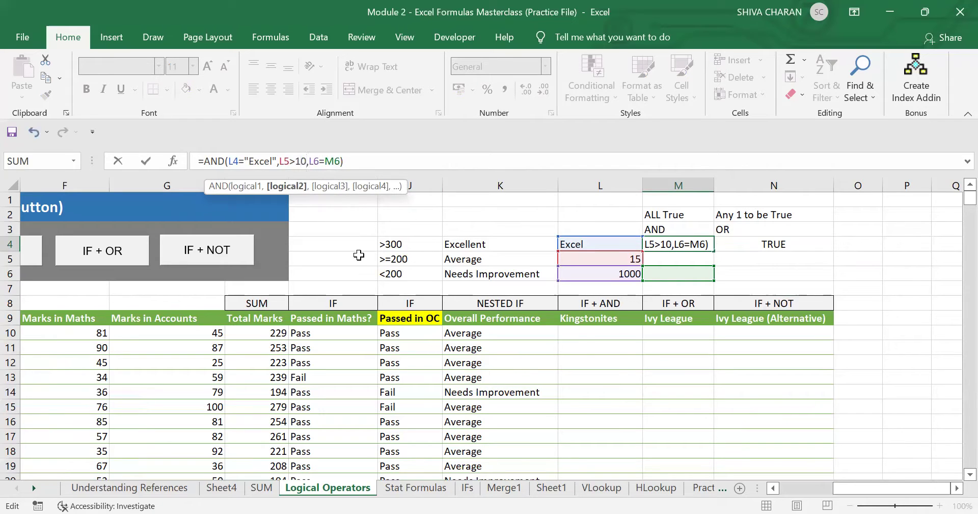
pyautogui.press('Return')
# Replace the M6 reference in the last condition of M4's AND formula so that it reads L6=1000.
pyautogui.click(677, 244)
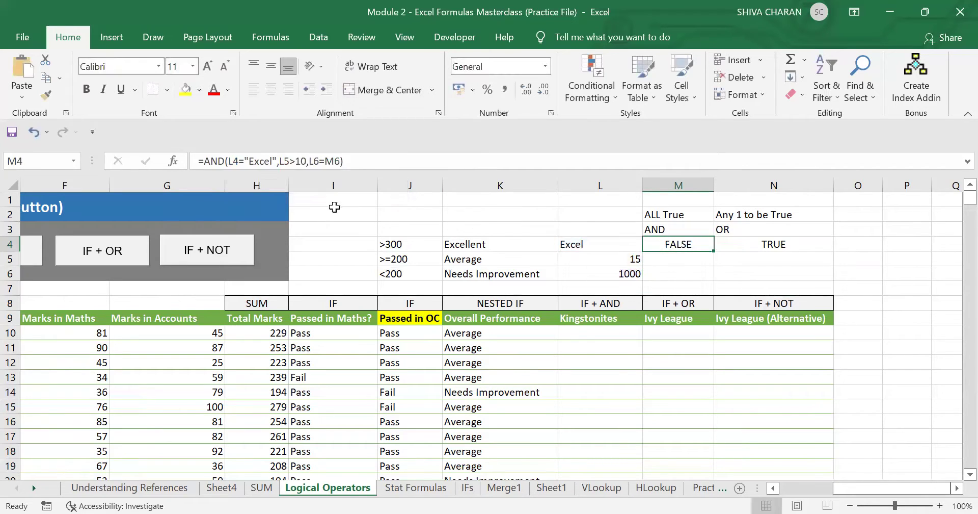
pyautogui.click(346, 162)
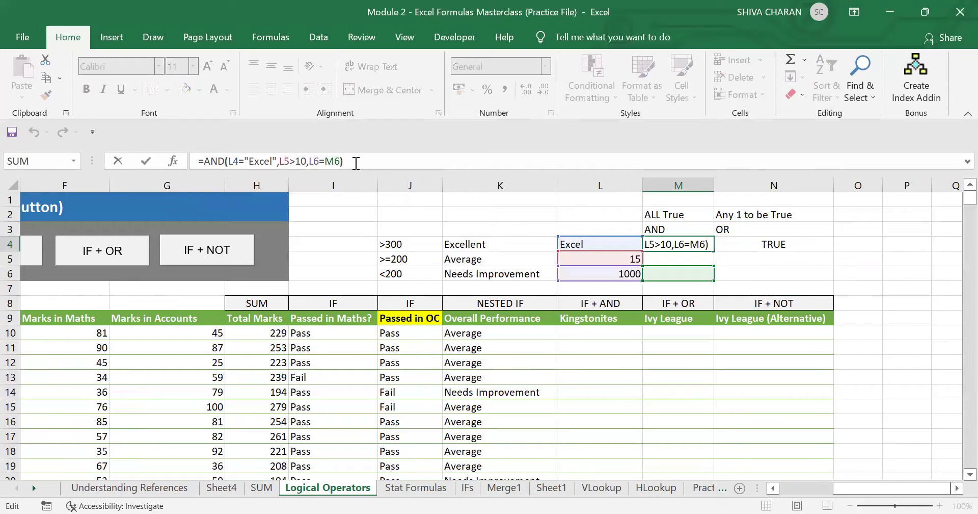
pyautogui.press('BackSpace')
pyautogui.press('BackSpace')
pyautogui.write('1000')
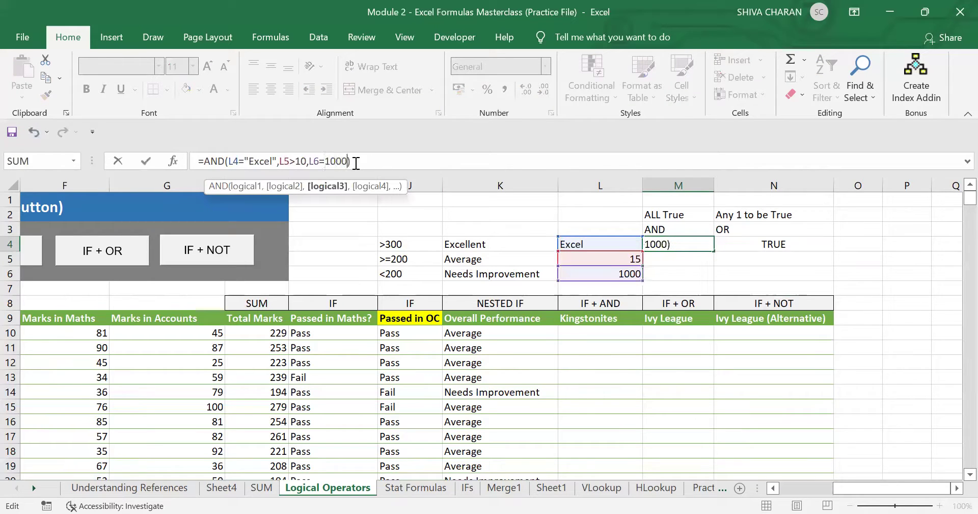
pyautogui.press('Return')
pyautogui.click(695, 243)
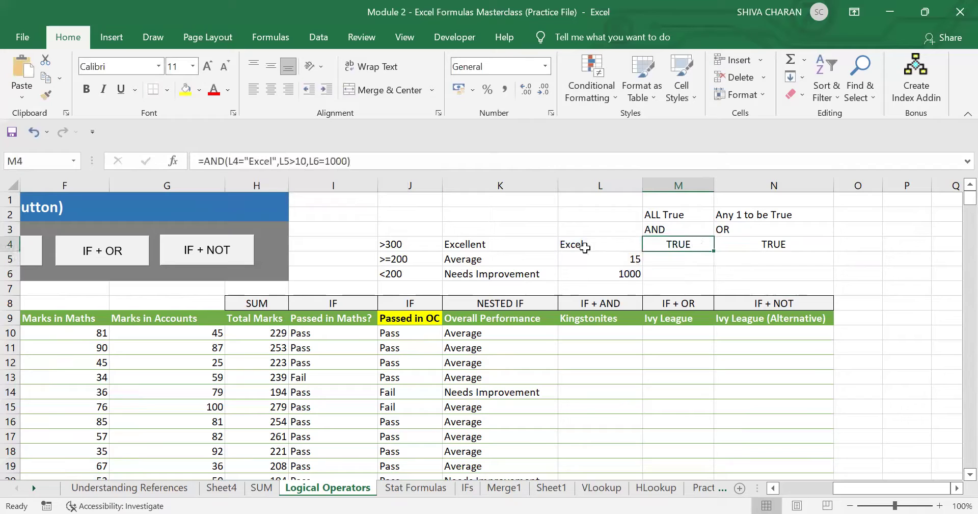
# Change the second condition of M4's AND formula to L5>16 and check the result against the values in L4, L5 and L6.
pyautogui.click(304, 162)
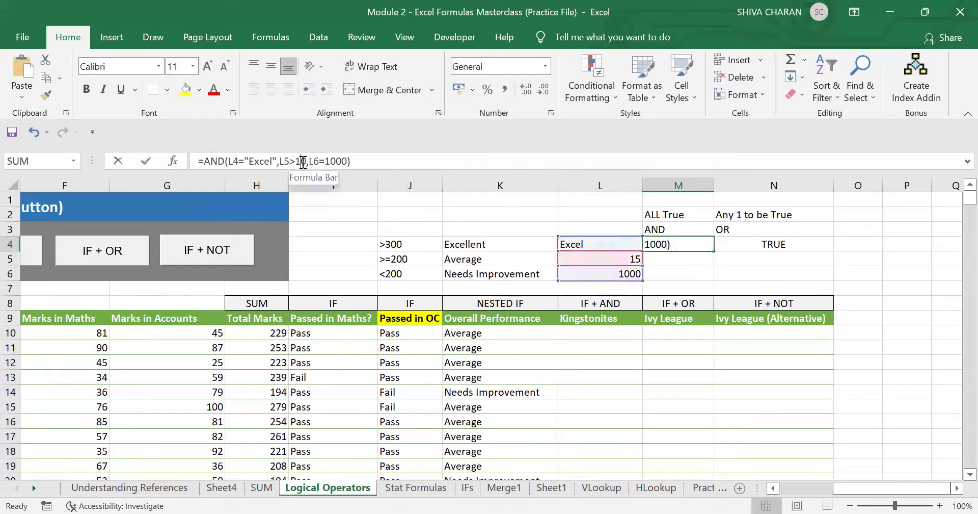
pyautogui.write('6')
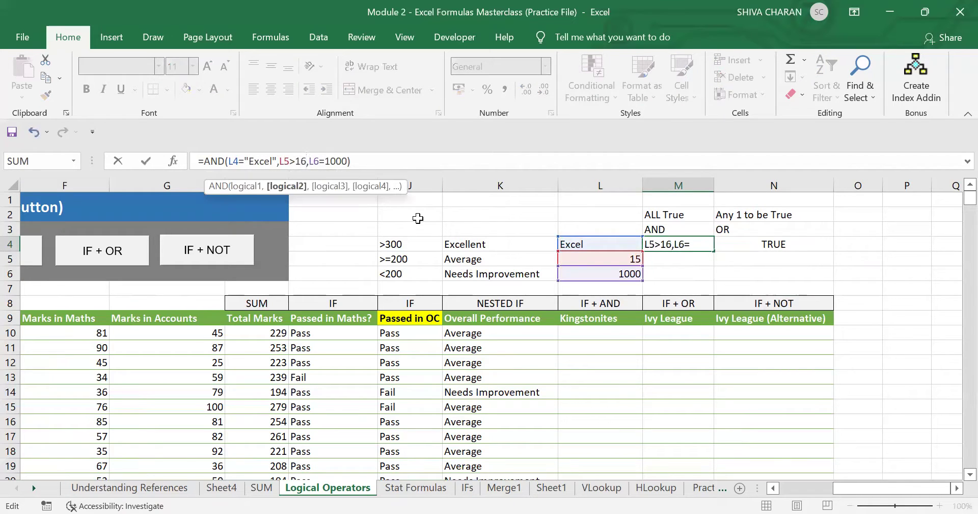
pyautogui.press('Return')
pyautogui.click(679, 244)
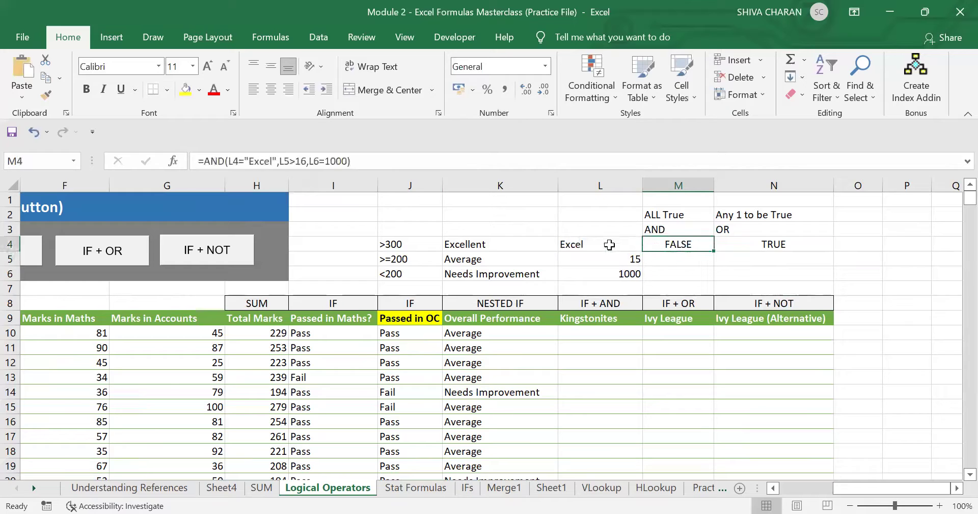
pyautogui.click(596, 243)
pyautogui.keyDown('ctrl'); pyautogui.click(605, 273); pyautogui.keyUp('ctrl')
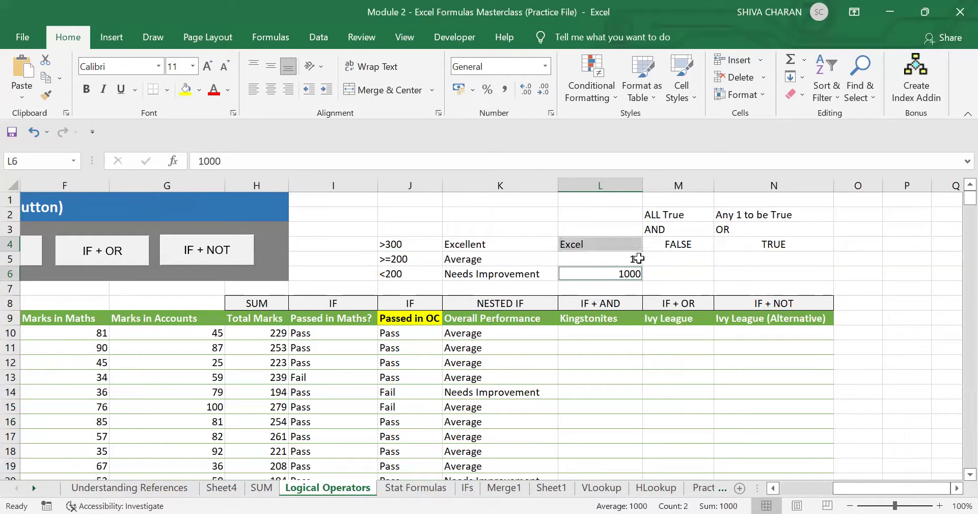
pyautogui.click(633, 258)
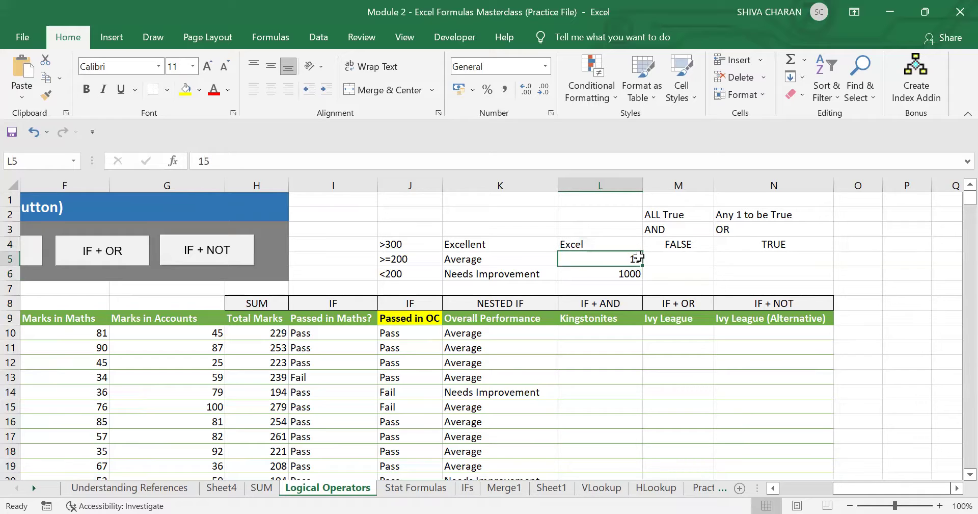
# Restore the second condition of M4's AND formula to L5>10.
pyautogui.click(670, 245)
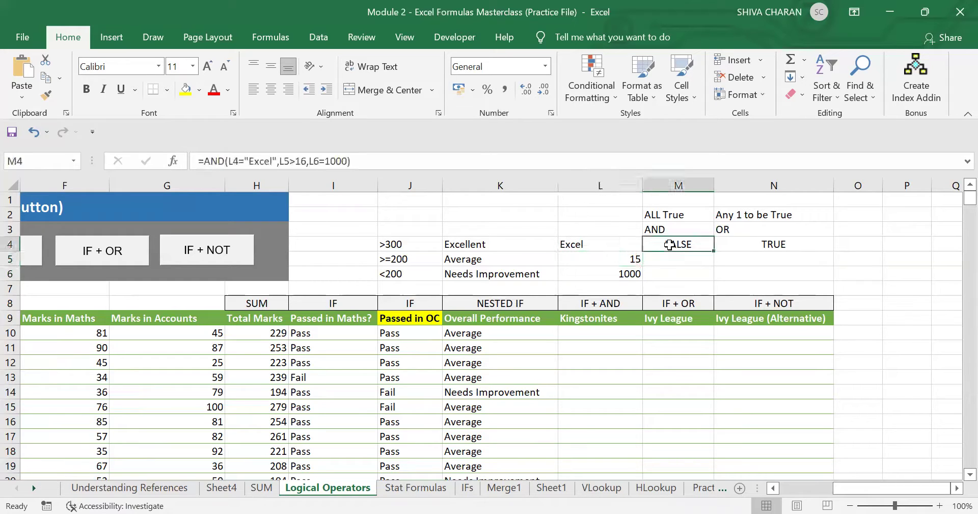
pyautogui.click(306, 161)
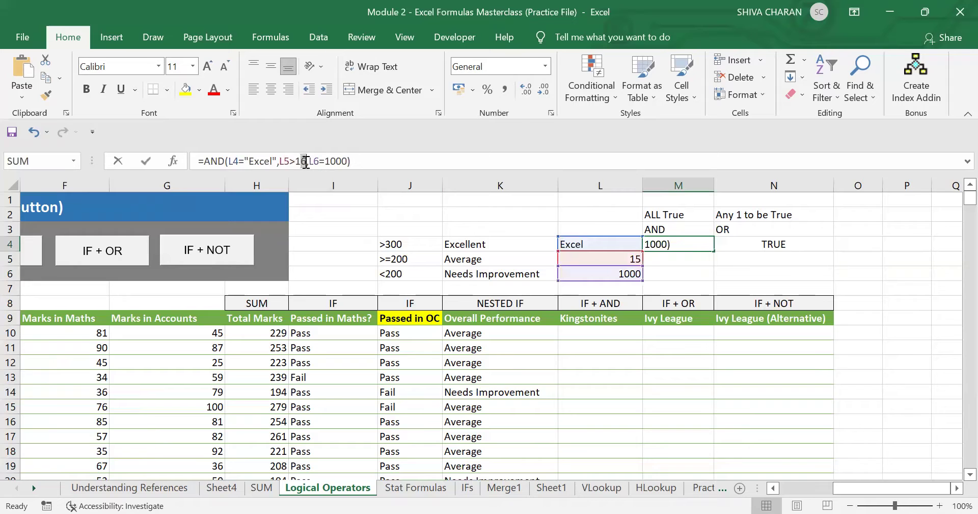
pyautogui.write('0')
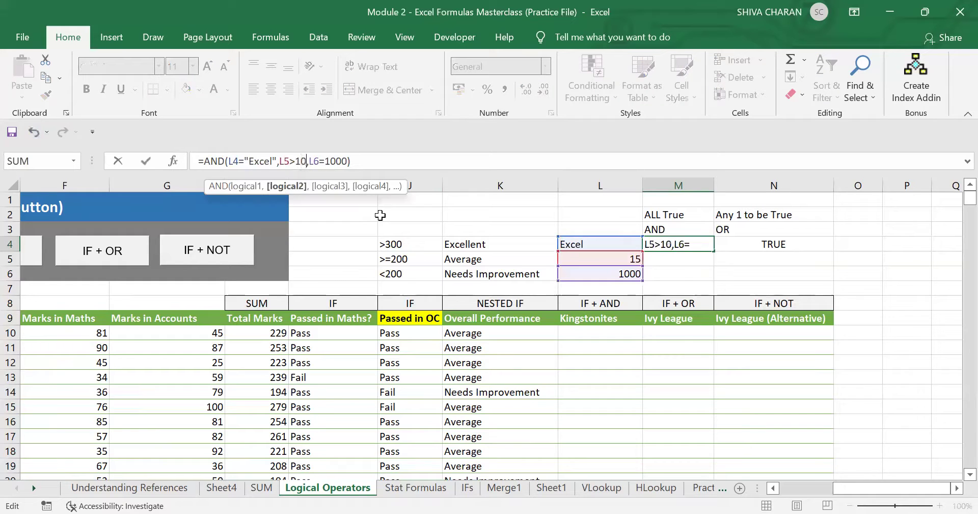
pyautogui.press('Return')
pyautogui.click(692, 243)
# Set the second condition of N4's OR formula to L5>10.
pyautogui.click(727, 243)
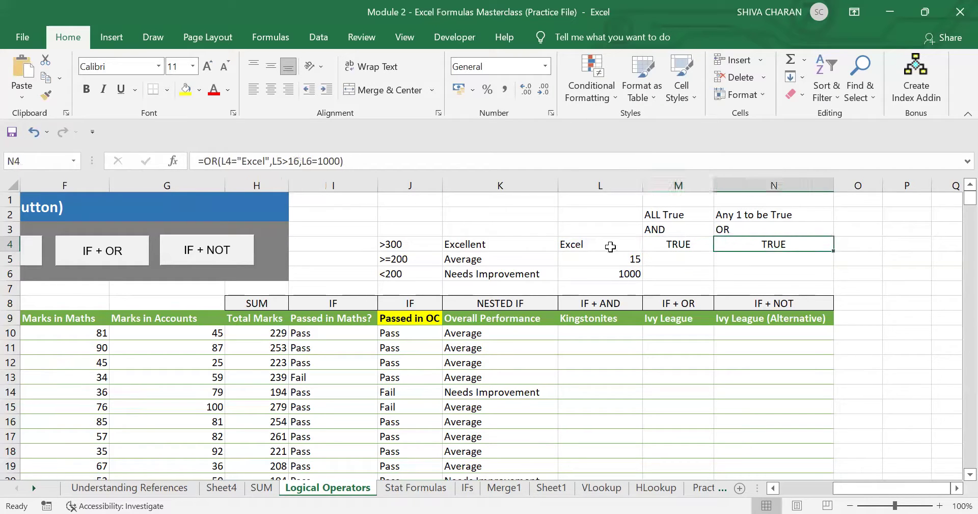
pyautogui.click(300, 161)
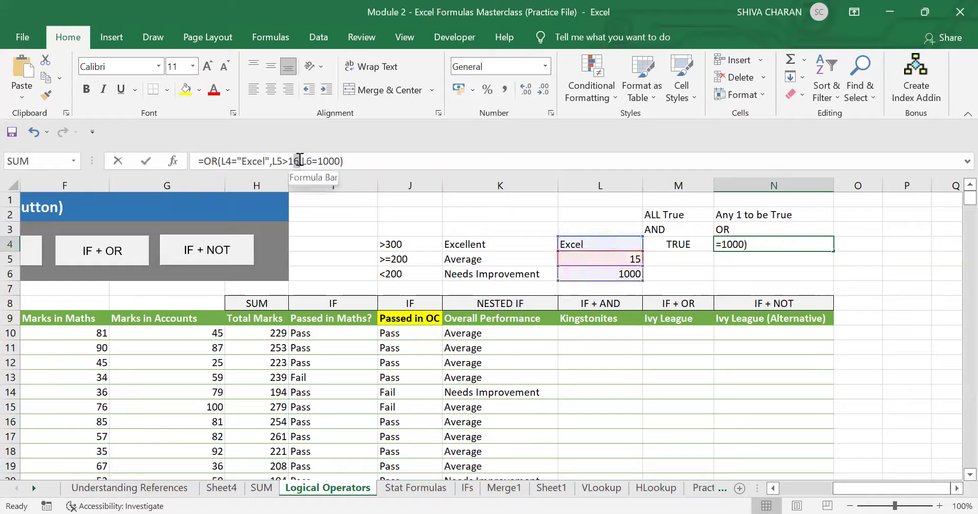
pyautogui.write('0')
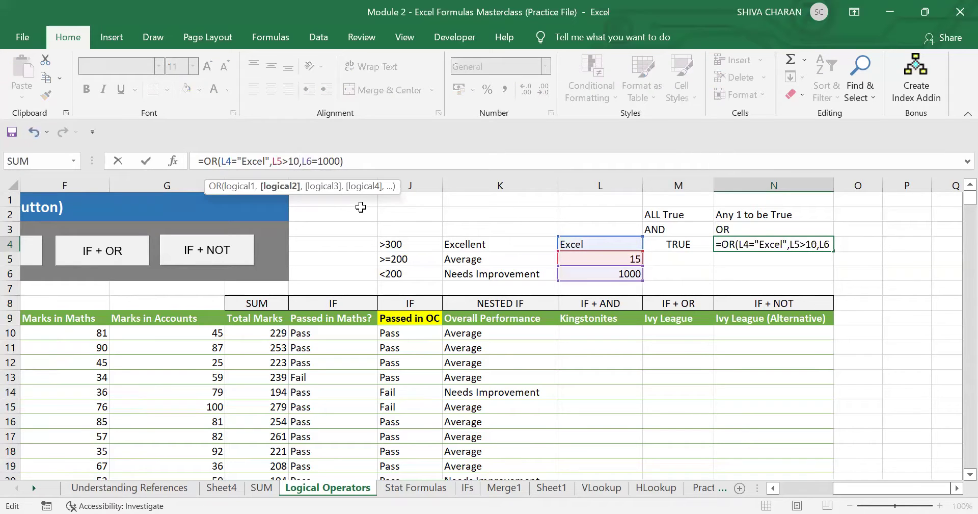
pyautogui.press('Return')
pyautogui.click(747, 244)
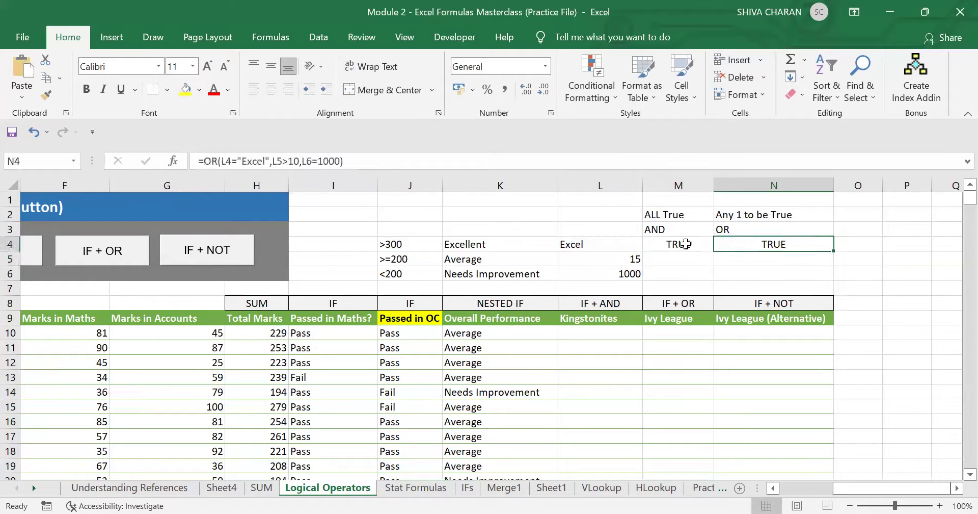
# Change the last condition of N4's OR formula to L6=100.
pyautogui.click(296, 154)
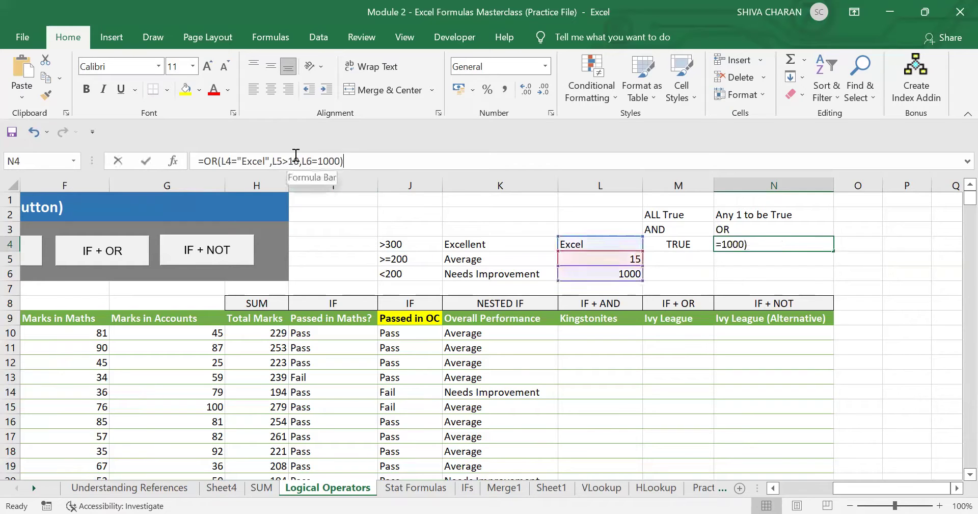
pyautogui.click(342, 160)
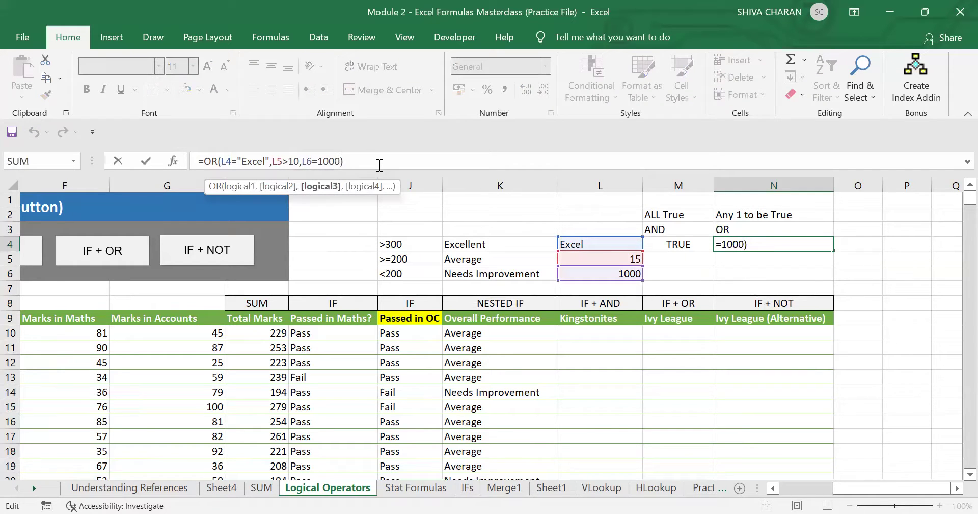
pyautogui.press('BackSpace')
pyautogui.press('Return')
pyautogui.click(739, 239)
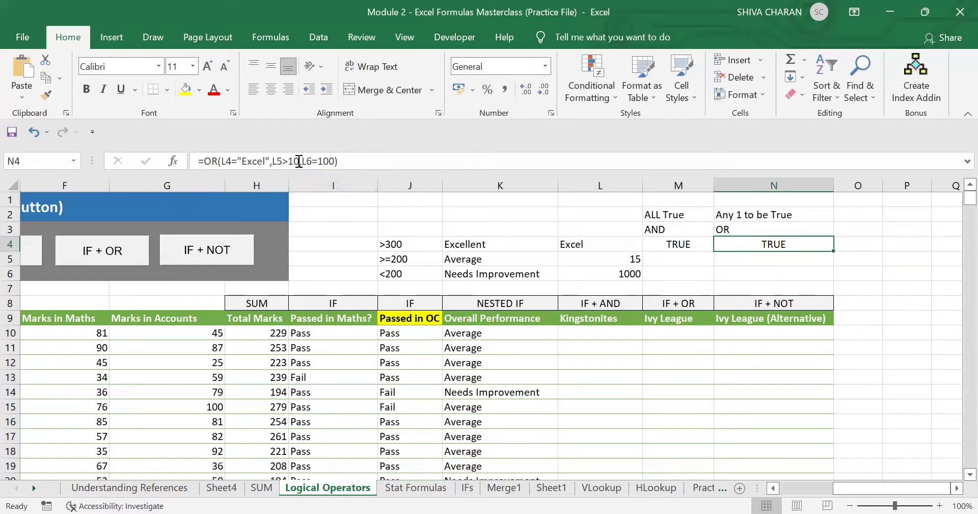
# Examine each condition of N4's OR formula against the values in L4:L6, and compare the OR and AND examples.
pyautogui.moveTo(289, 161); pyautogui.dragTo(266, 162)
pyautogui.click(243, 161)
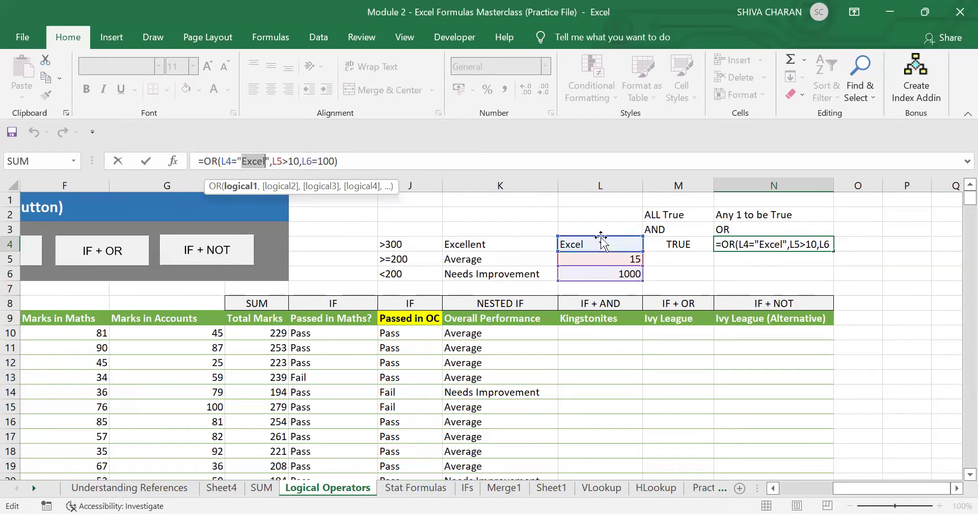
pyautogui.click(297, 160)
pyautogui.moveTo(299, 161); pyautogui.dragTo(283, 161)
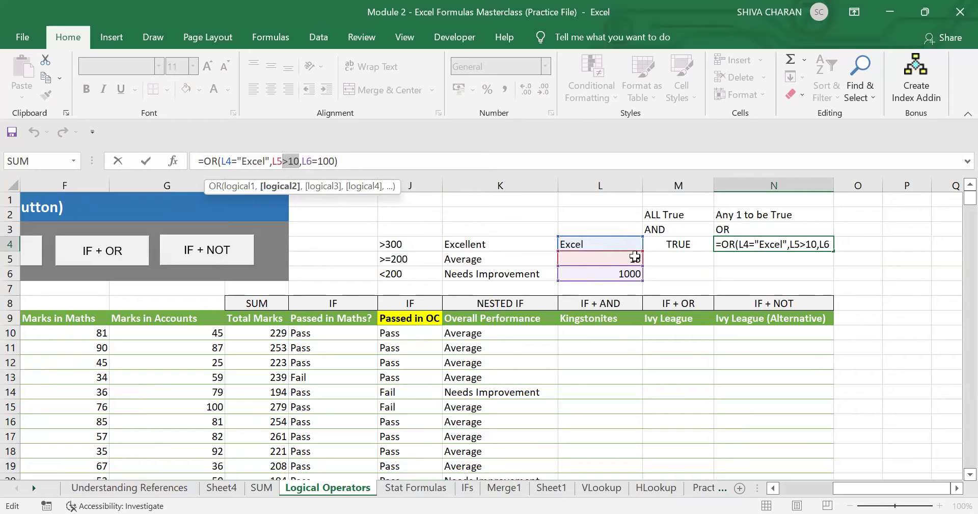
pyautogui.moveTo(283, 161); pyautogui.dragTo(223, 163)
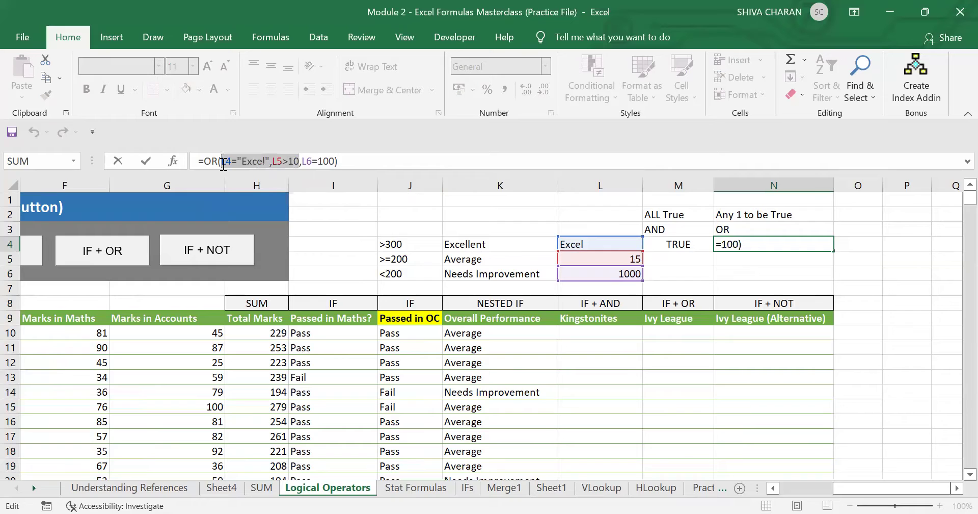
pyautogui.moveTo(338, 161); pyautogui.dragTo(305, 162)
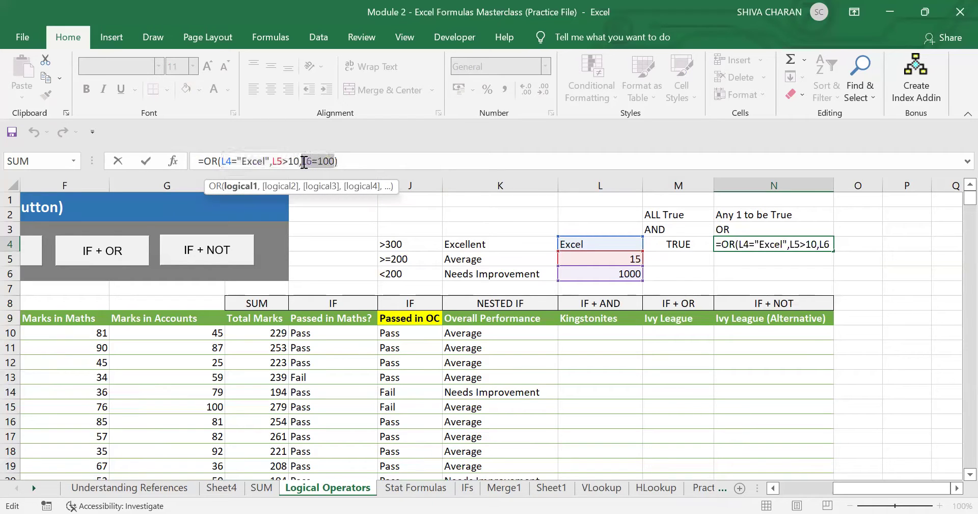
pyautogui.press('Return')
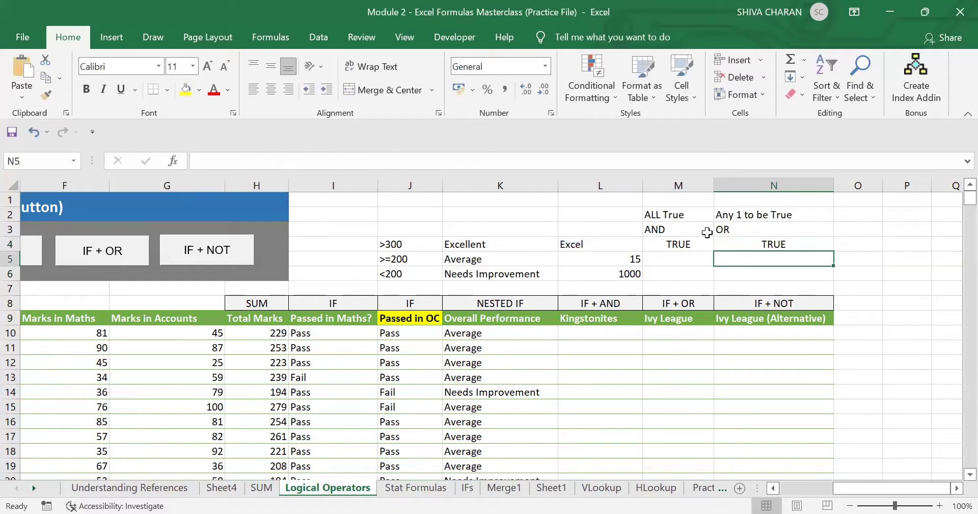
pyautogui.click(752, 228)
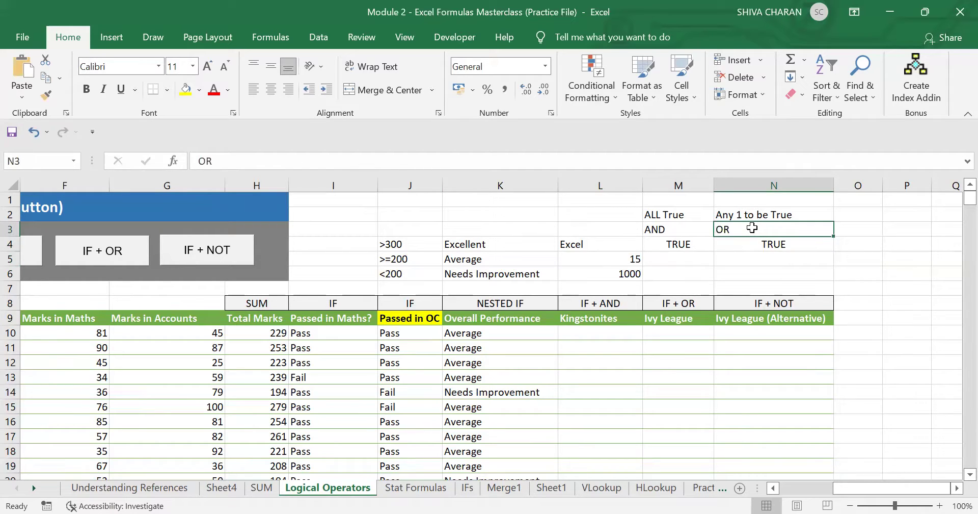
pyautogui.click(681, 228)
pyautogui.click(680, 239)
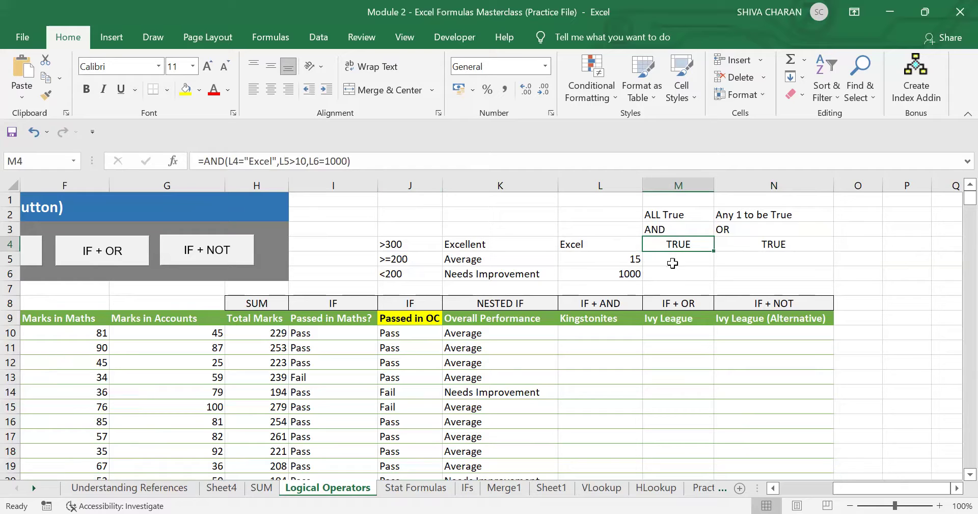
pyautogui.click(677, 273)
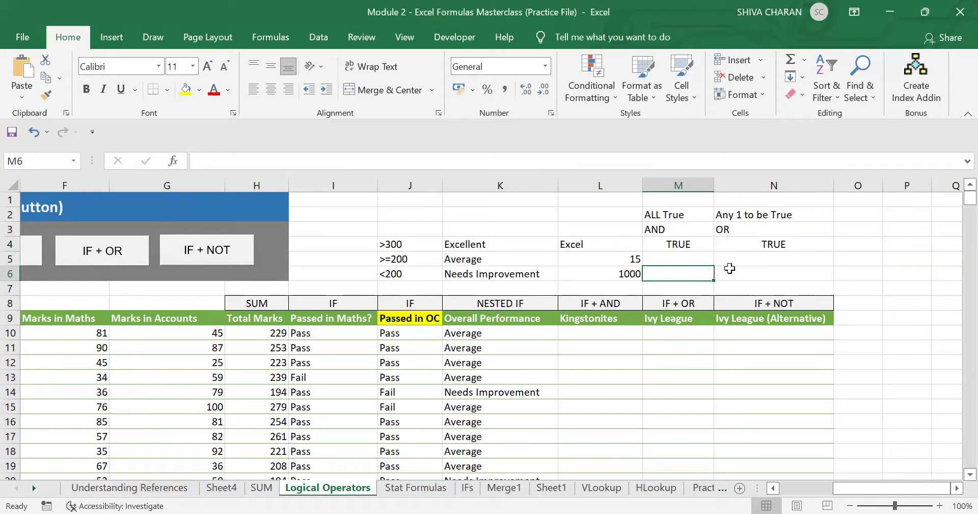
pyautogui.click(759, 230)
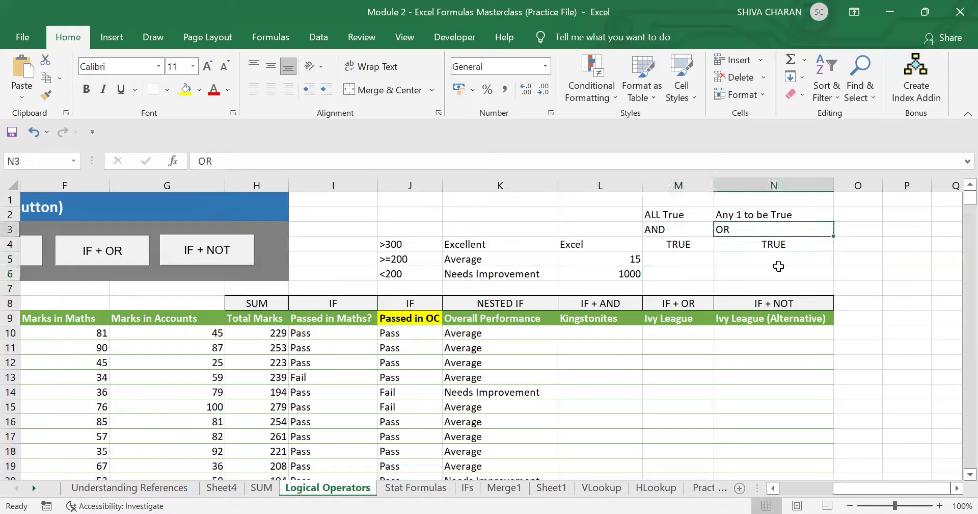
# Open and read the IF + AND instructions for the Kingstonites column, and bring them up again with the student data columns in view.
pyautogui.click(607, 334)
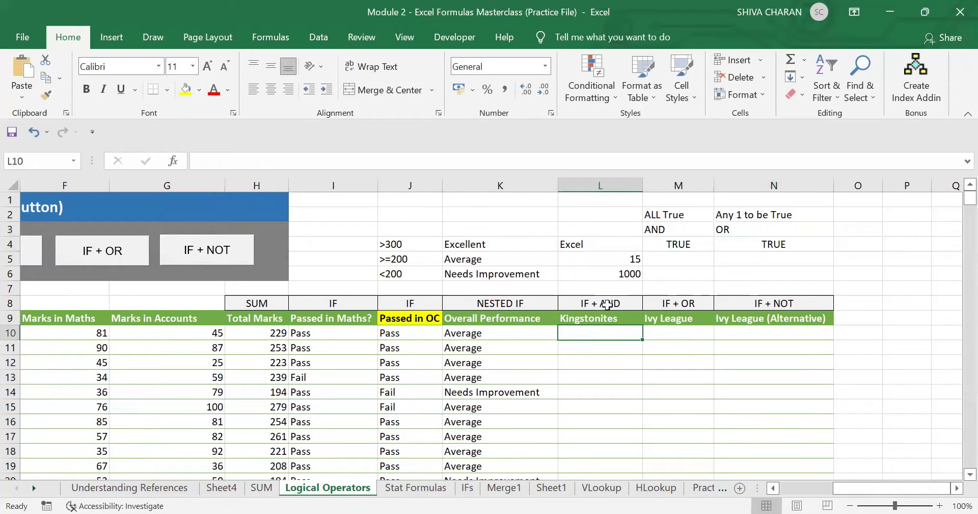
pyautogui.click(595, 305)
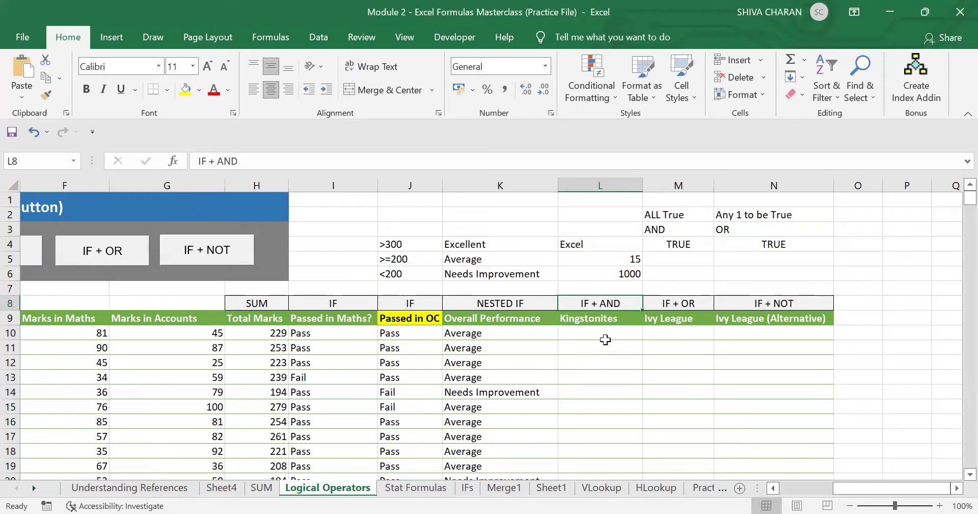
pyautogui.click(601, 334)
pyautogui.press('Left')
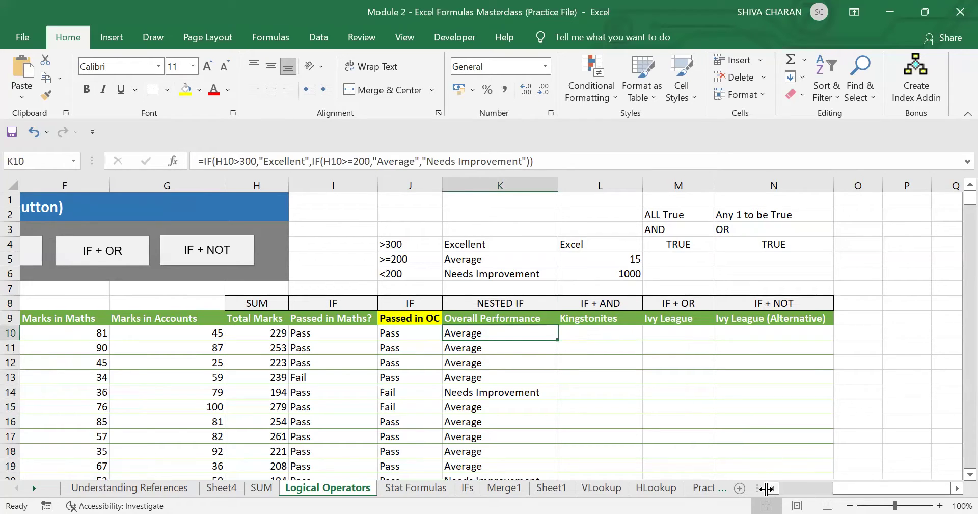
pyautogui.click(773, 488)
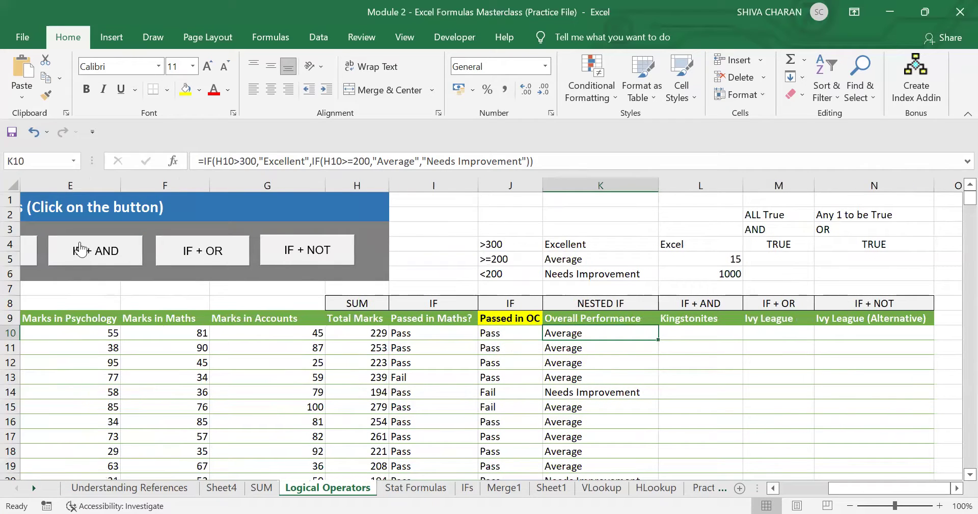
pyautogui.click(81, 259)
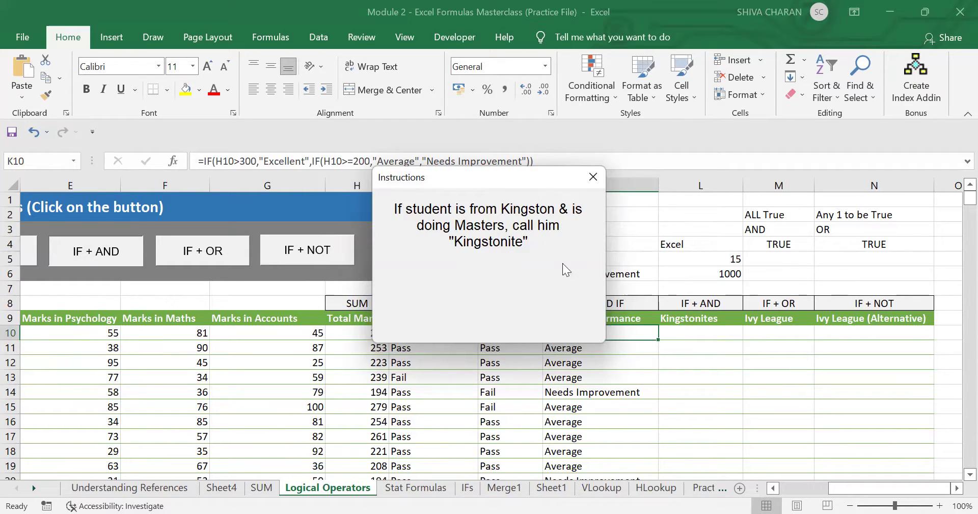
pyautogui.click(593, 176)
pyautogui.click(772, 488)
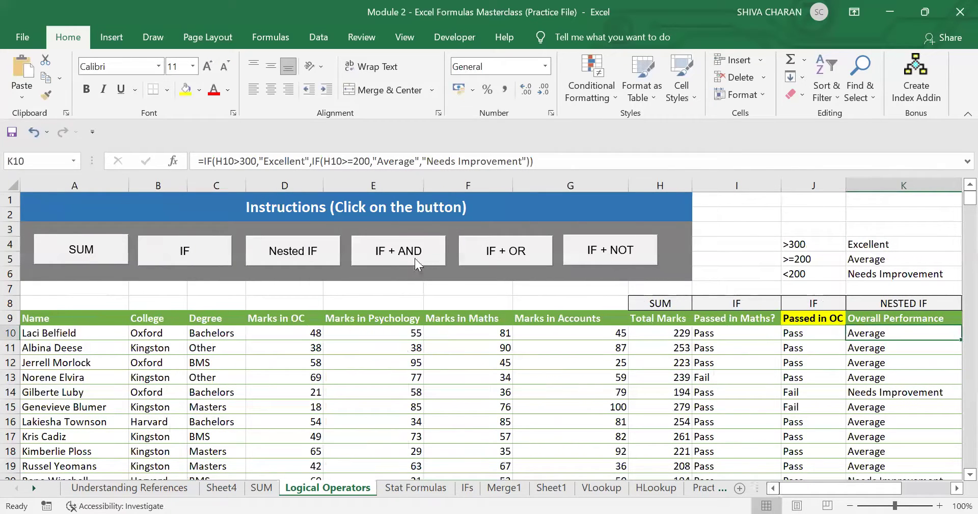
pyautogui.click(416, 259)
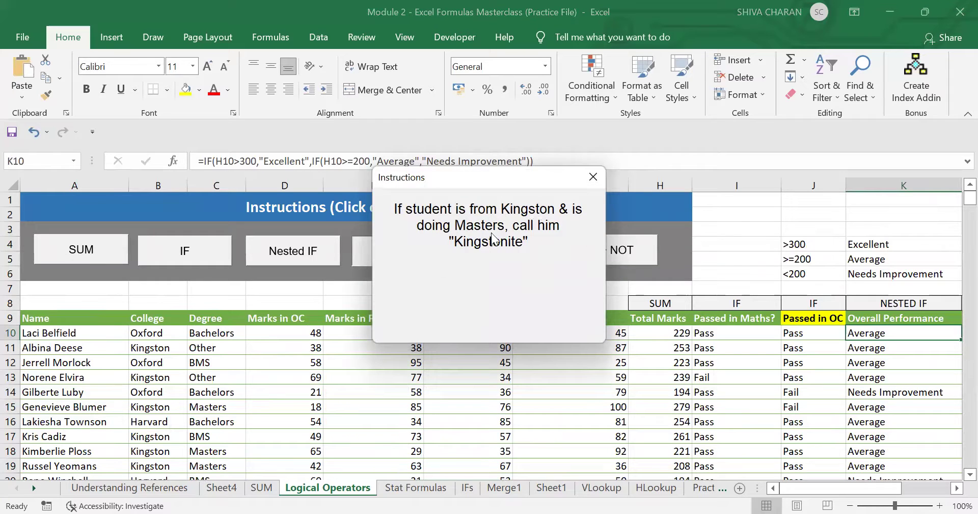
# Examine the College and Degree columns against the IF + AND instructions, rereading and closing the instructions.
pyautogui.click(592, 177)
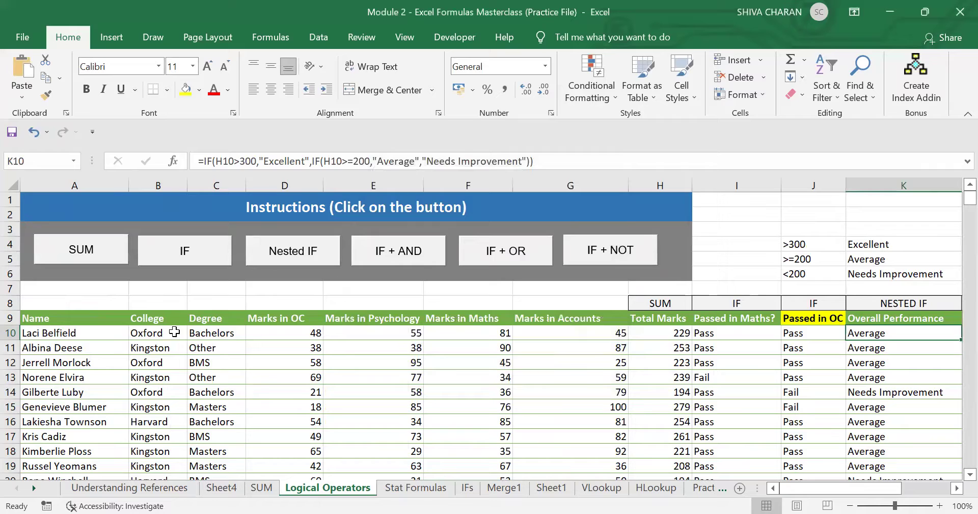
pyautogui.moveTo(149, 317); pyautogui.dragTo(248, 395)
pyautogui.click(149, 317)
pyautogui.click(211, 320)
pyautogui.click(163, 317)
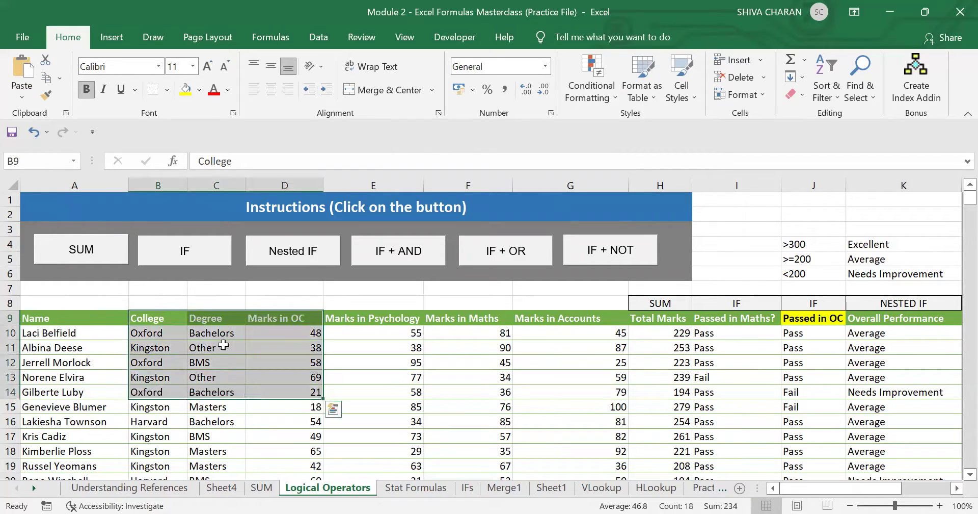
pyautogui.click(205, 320)
pyautogui.moveTo(160, 318); pyautogui.dragTo(215, 380)
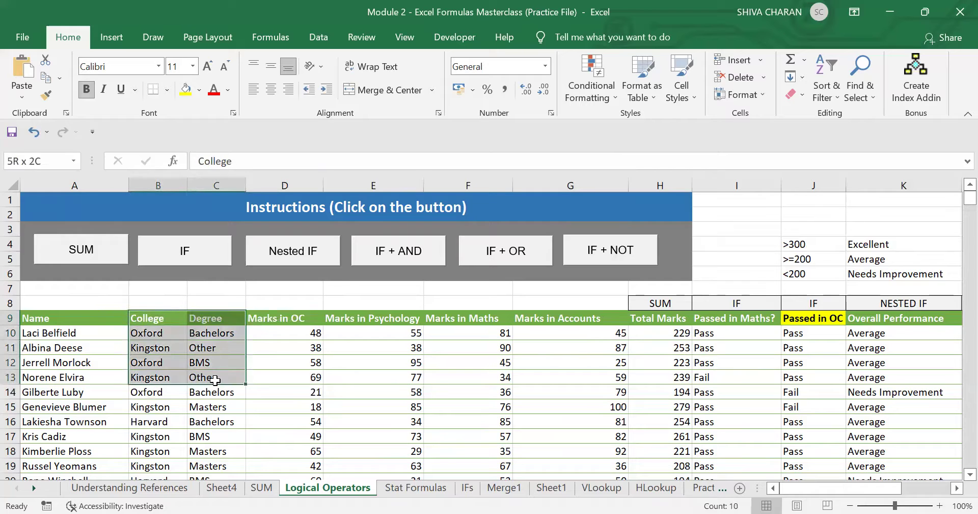
pyautogui.moveTo(163, 319); pyautogui.dragTo(234, 382)
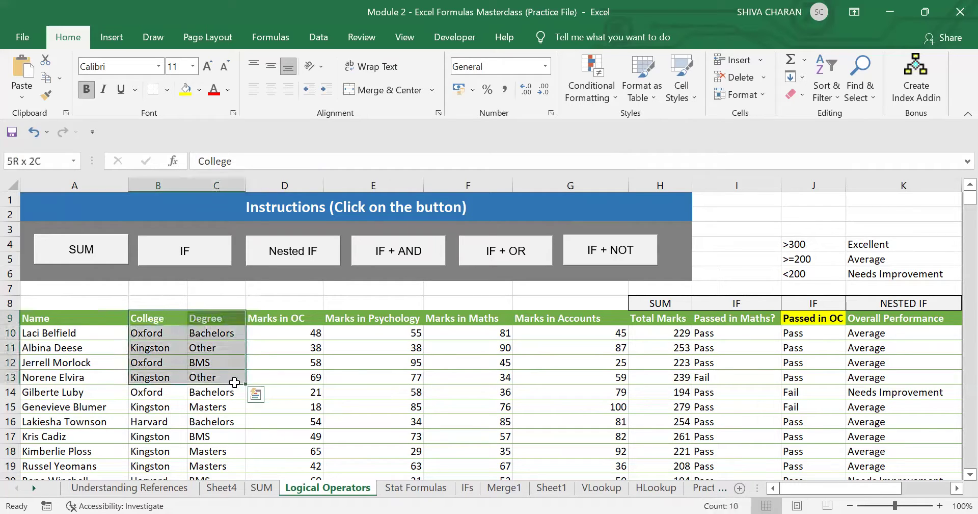
pyautogui.click(227, 351)
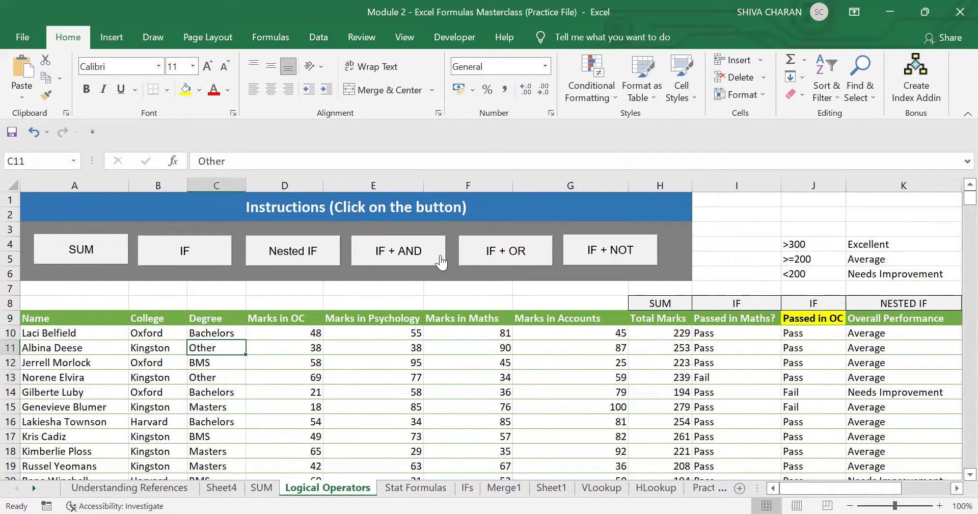
pyautogui.click(414, 251)
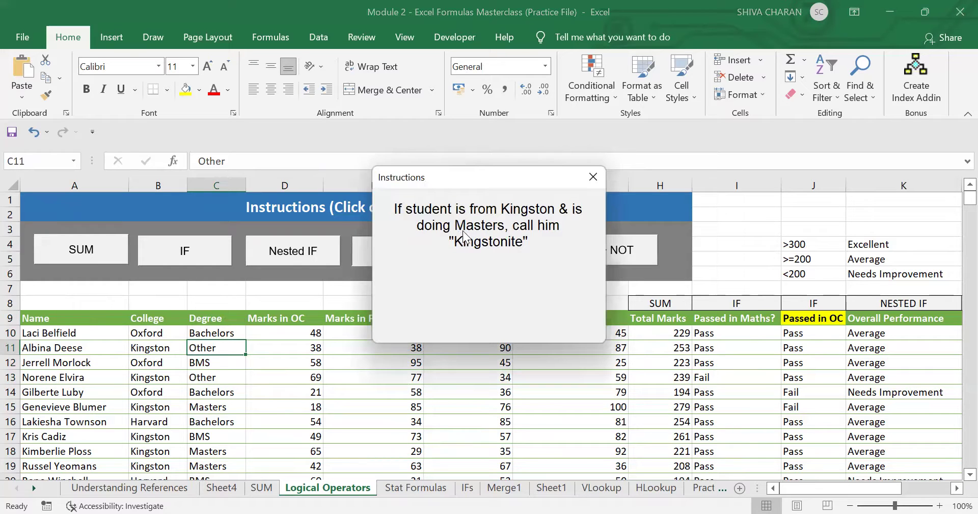
pyautogui.click(593, 177)
# Start an IF formula in L10 with a nested AND whose first condition is B10="Kingston".
pyautogui.click(887, 334)
pyautogui.press('Right')
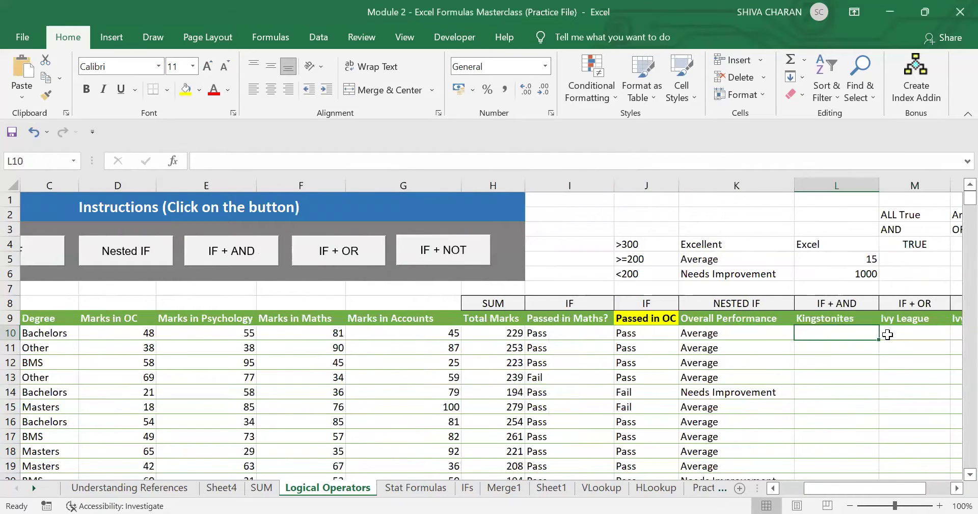
pyautogui.write('=')
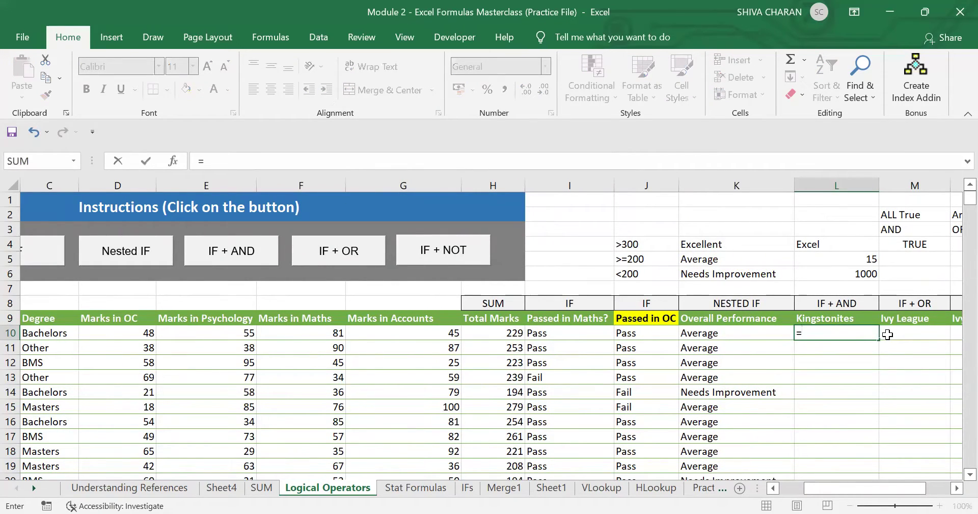
pyautogui.write('IF(')
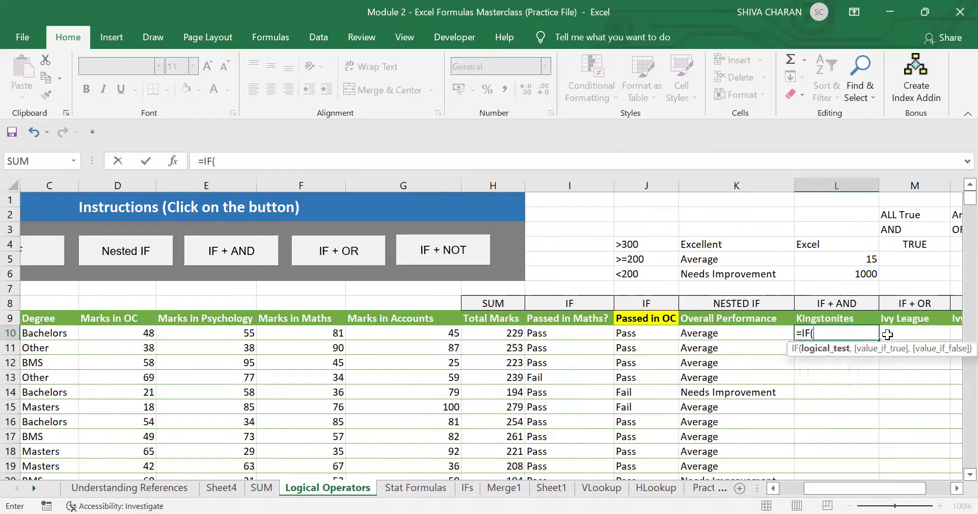
pyautogui.write('AND')
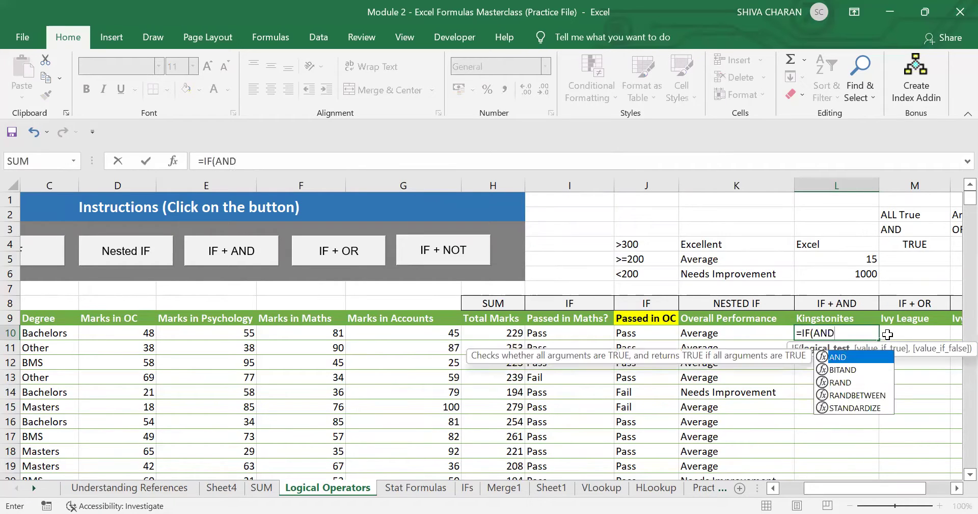
pyautogui.write('(')
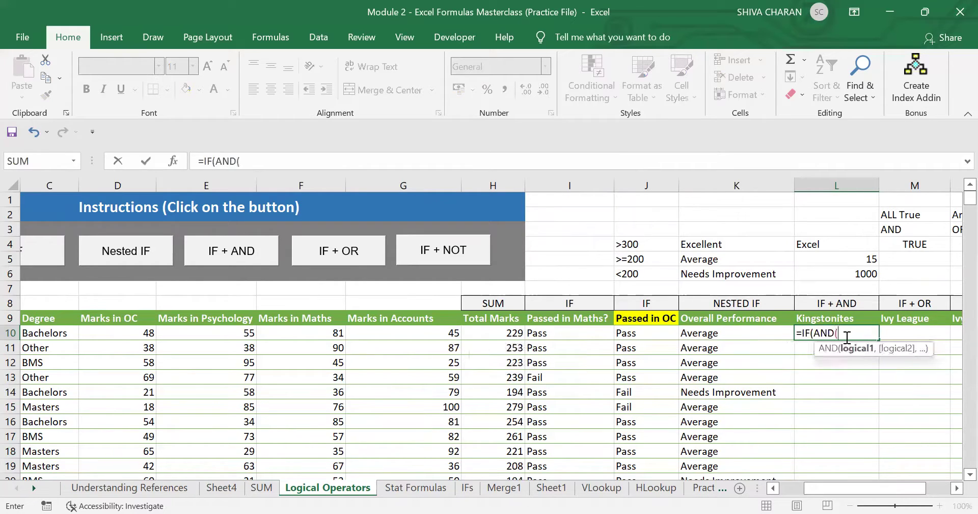
pyautogui.click(358, 330)
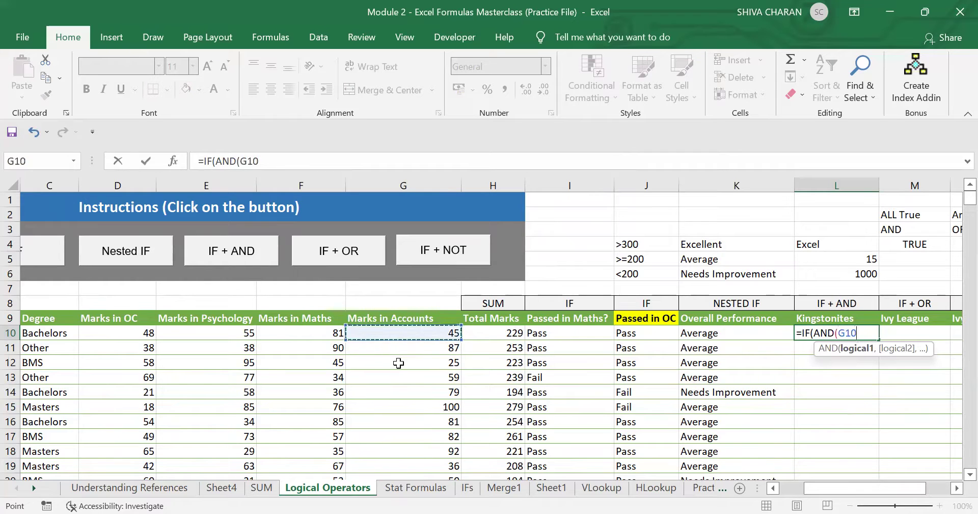
pyautogui.press('Left')
pyautogui.press('Left')
pyautogui.press('Left')
pyautogui.press('Left')
pyautogui.press('Left')
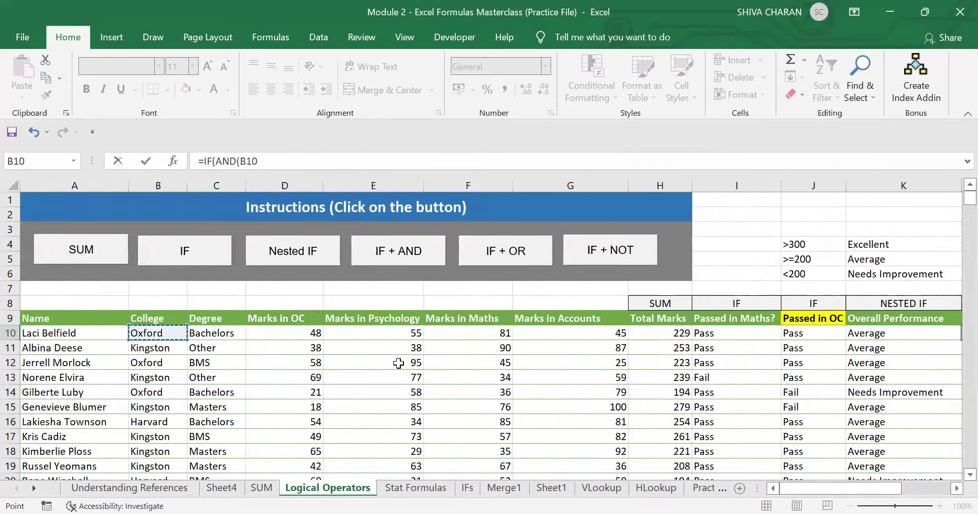
pyautogui.write('=')
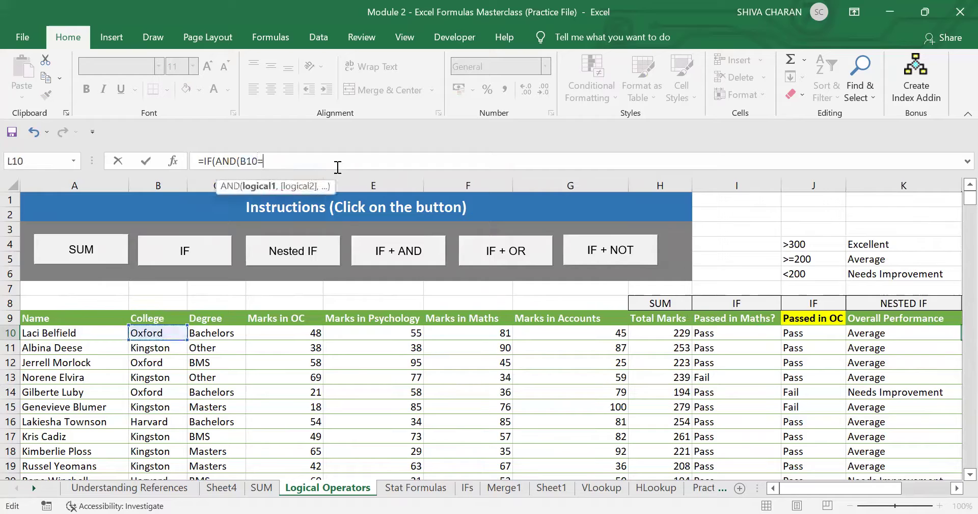
pyautogui.write('"Kinsgston",')
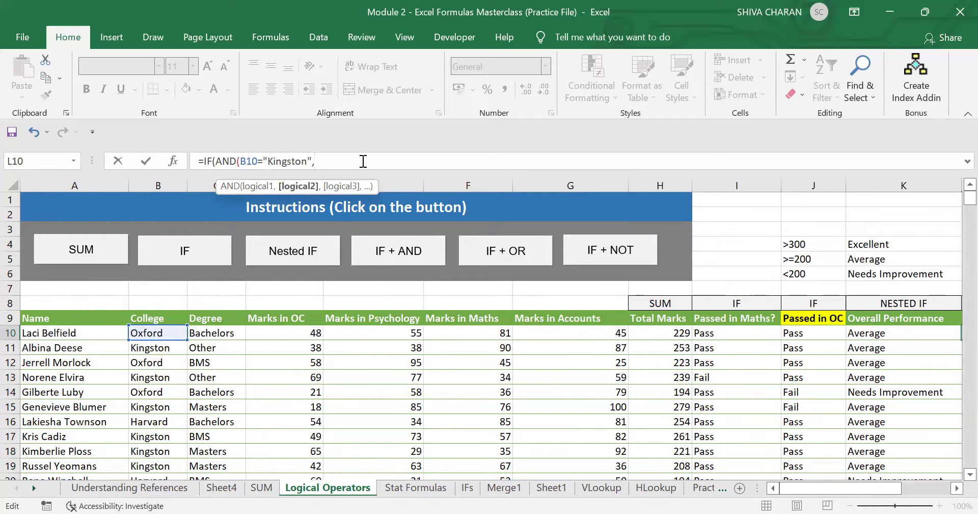
# Complete L10's formula with the AND condition C10="Masters", returning "Kingstonite" if true and "Not a Kingstonite" if false.
pyautogui.click(217, 334)
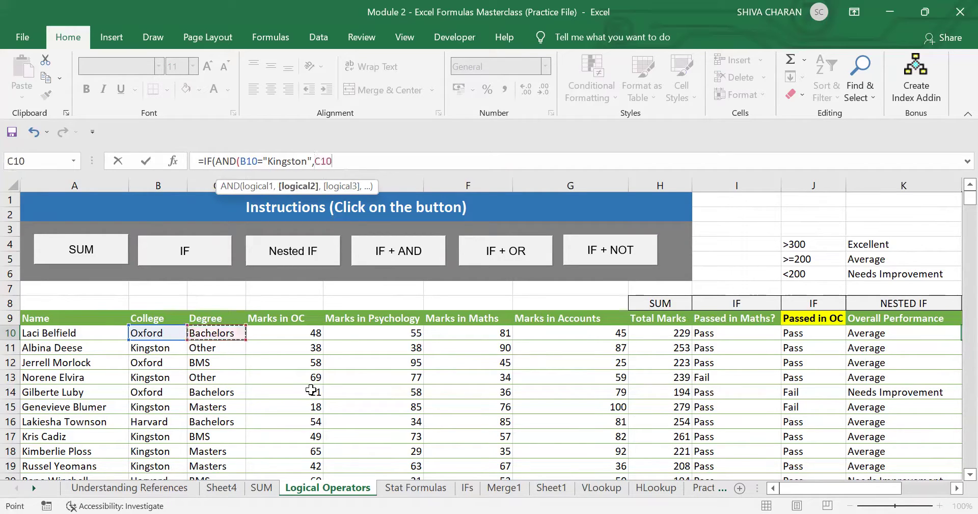
pyautogui.write('="Masters")')
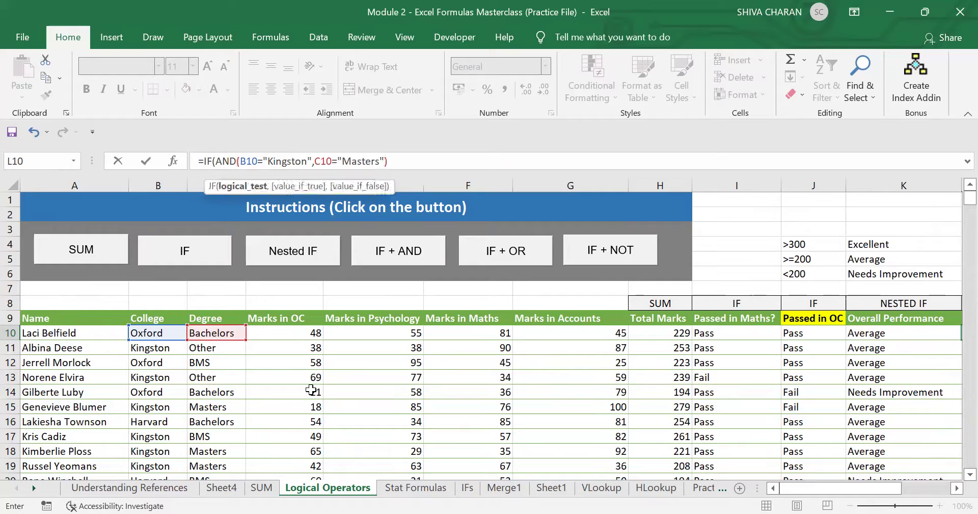
pyautogui.write(',')
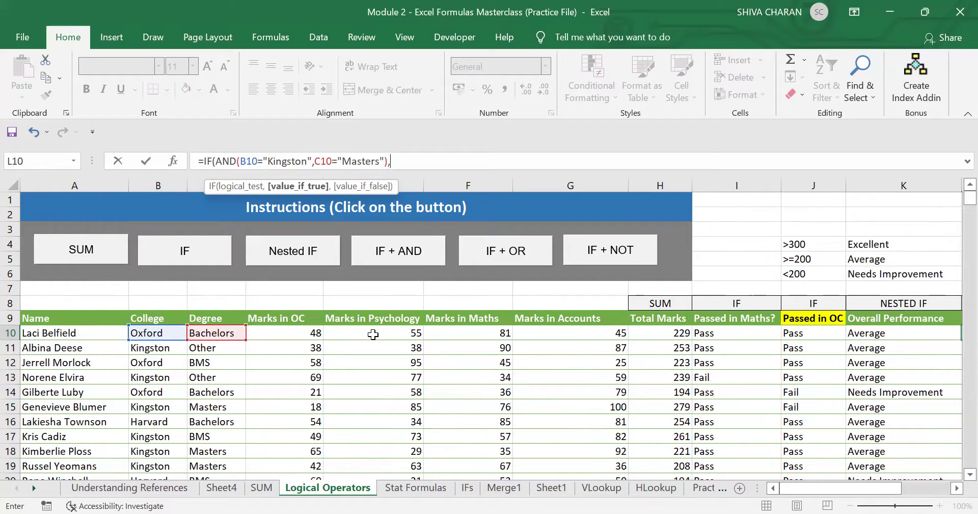
pyautogui.write('"Kingstonite","')
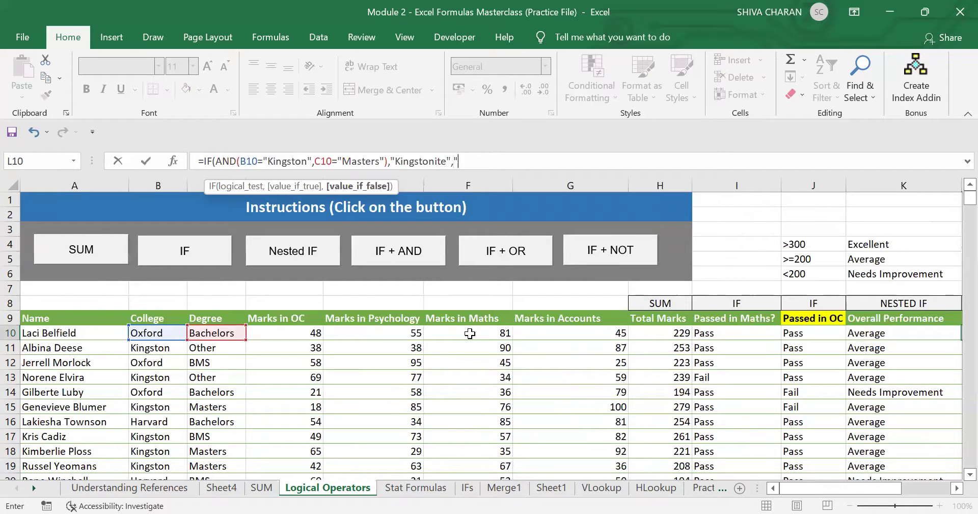
pyautogui.write('Not a Kingstonite')
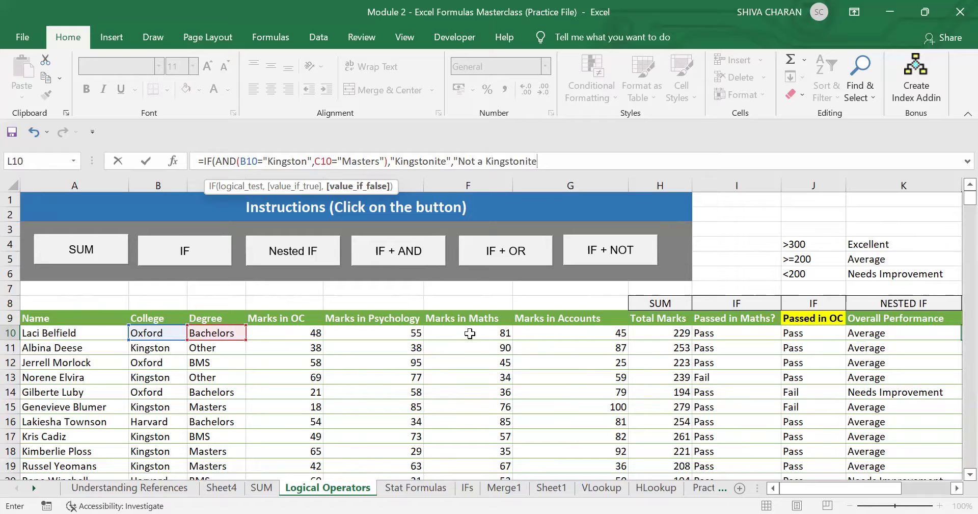
pyautogui.write('")')
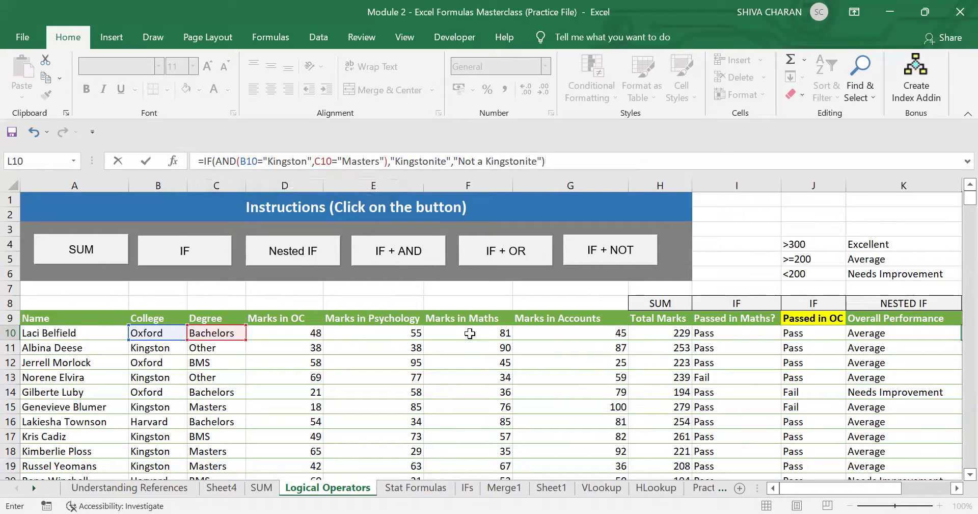
pyautogui.press('Return')
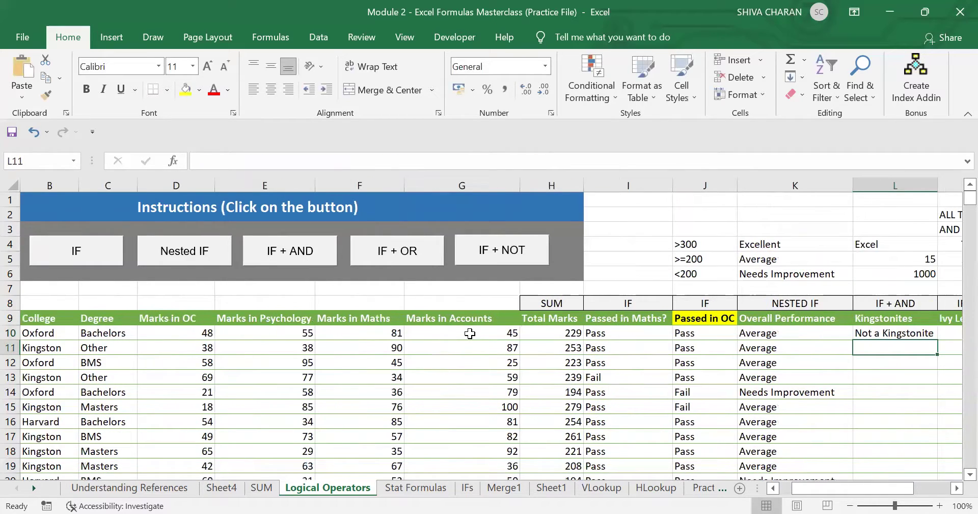
# Fill L10's formula down the Kingstonites column.
pyautogui.click(928, 334)
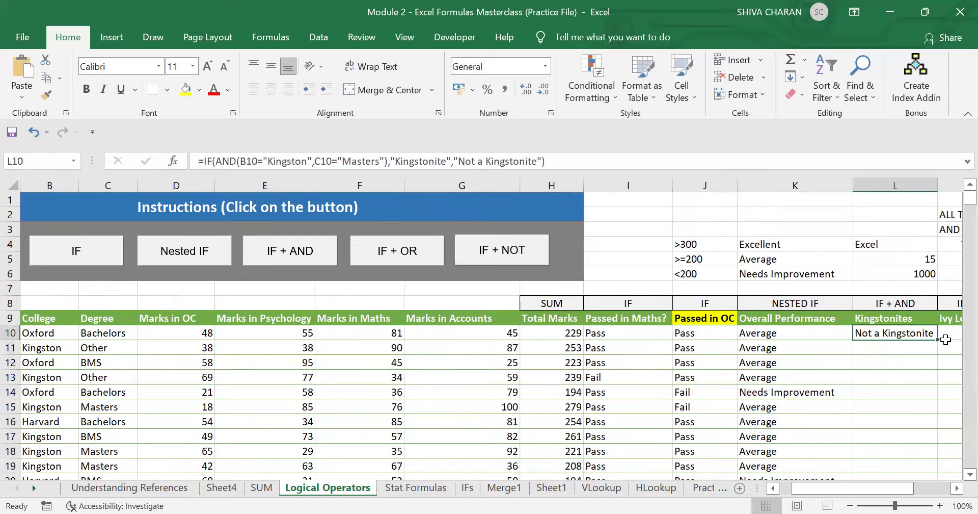
pyautogui.doubleClick(946, 339)
pyautogui.click(920, 332)
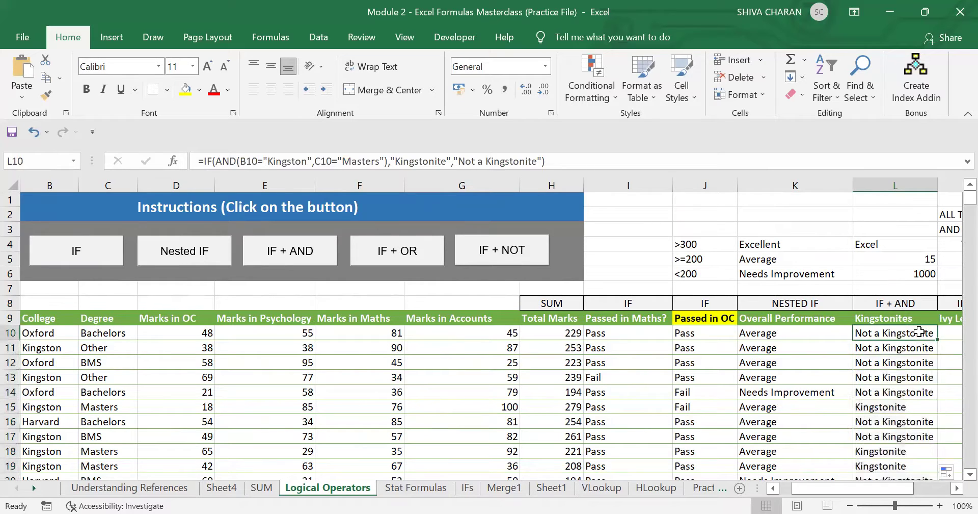
# Compare the College and Degree values in rows 10 to 13 with their Kingstonites results.
pyautogui.press('Left')
pyautogui.press('Left')
pyautogui.press('Left')
pyautogui.press('Left')
pyautogui.press('Left')
pyautogui.press('Left')
pyautogui.press('Left')
pyautogui.press('Left')
pyautogui.press('Left')
pyautogui.press('Left')
pyautogui.press('Left')
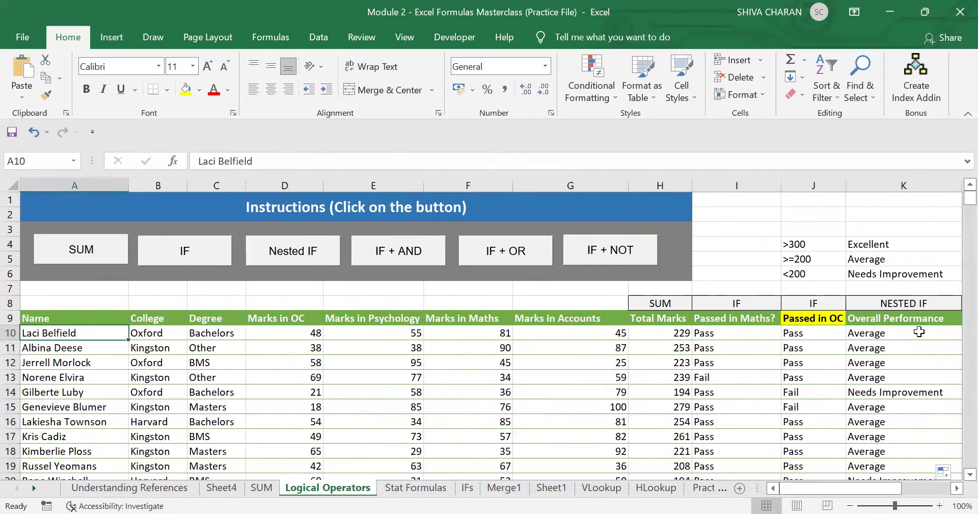
pyautogui.press('Right')
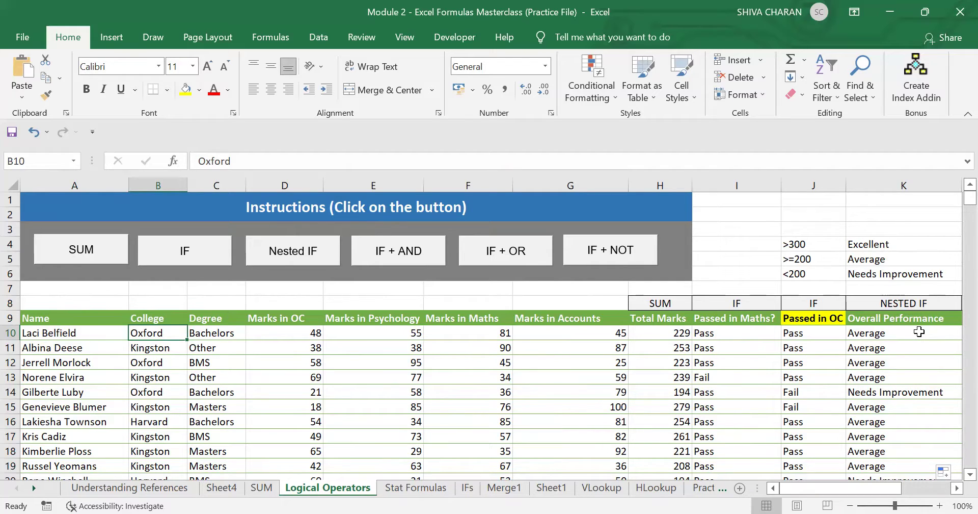
pyautogui.hotkey('shift', 'Right')
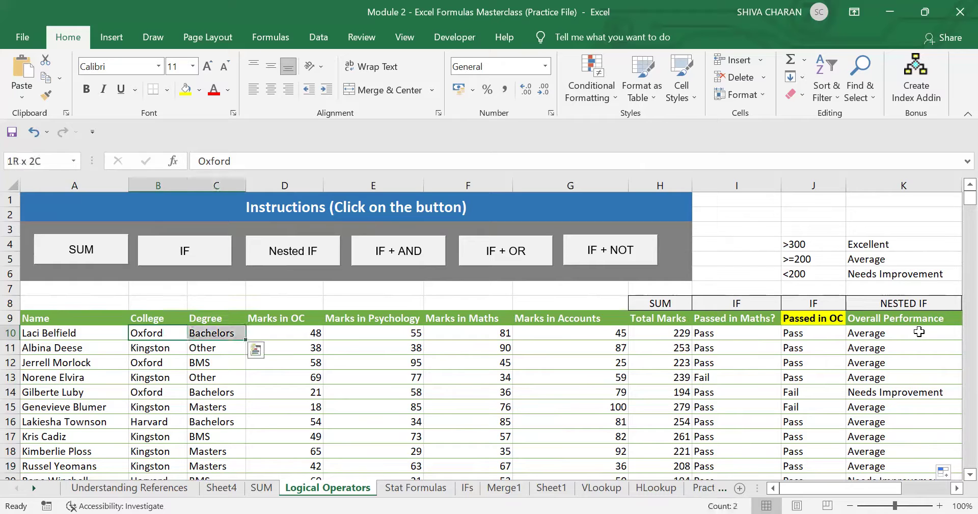
pyautogui.hotkey('shift', 'Down')
pyautogui.hotkey('shift', 'Down')
pyautogui.hotkey('shift', 'Down')
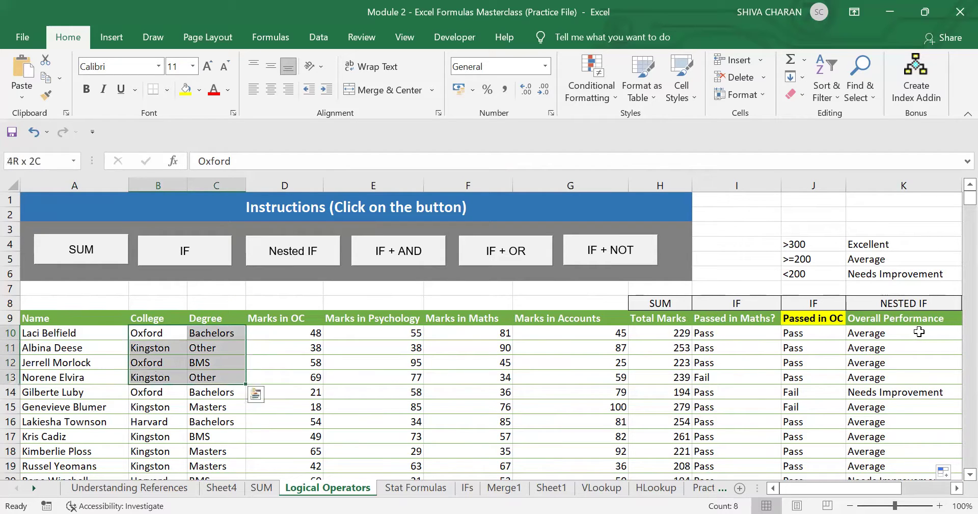
pyautogui.hotkey('shift', 'Right')
pyautogui.hotkey('shift', 'Right')
pyautogui.hotkey('shift', 'Right')
pyautogui.hotkey('shift', 'Right')
pyautogui.hotkey('shift', 'Right')
pyautogui.hotkey('shift', 'Right')
pyautogui.hotkey('shift', 'Right')
pyautogui.hotkey('shift', 'Right')
pyautogui.hotkey('shift', 'Right')
pyautogui.hscroll(1, 918, 332)
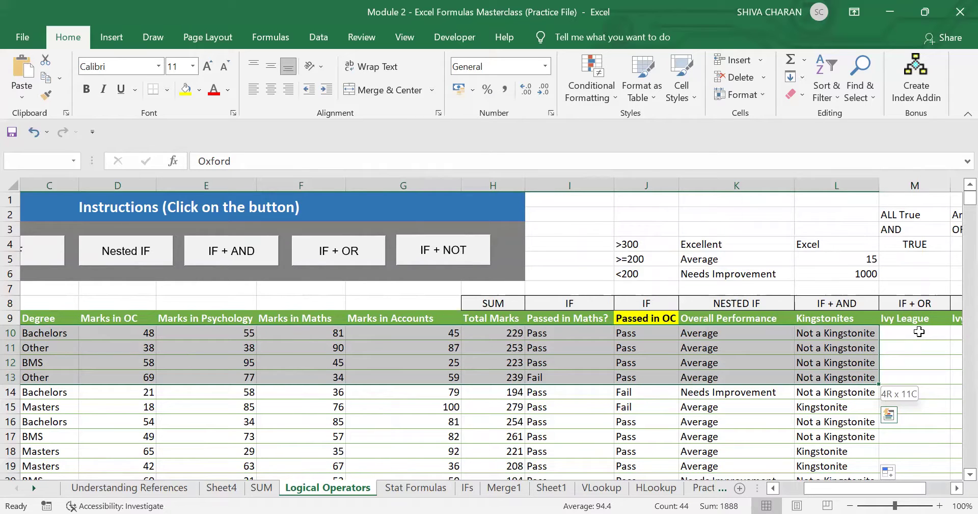
# Review the College and Degree values in rows 10 to 14 against the two AND conditions.
pyautogui.hotkey('shift', 'Left')
pyautogui.hotkey('shift', 'Left')
pyautogui.hotkey('shift', 'Left')
pyautogui.hotkey('shift', 'Left')
pyautogui.hotkey('shift', 'Left')
pyautogui.hotkey('shift', 'Left')
pyautogui.hotkey('shift', 'Left')
pyautogui.hotkey('shift', 'Left')
pyautogui.hotkey('shift', 'Left')
pyautogui.hotkey('shift', 'Left')
pyautogui.hotkey('shift', 'Down')
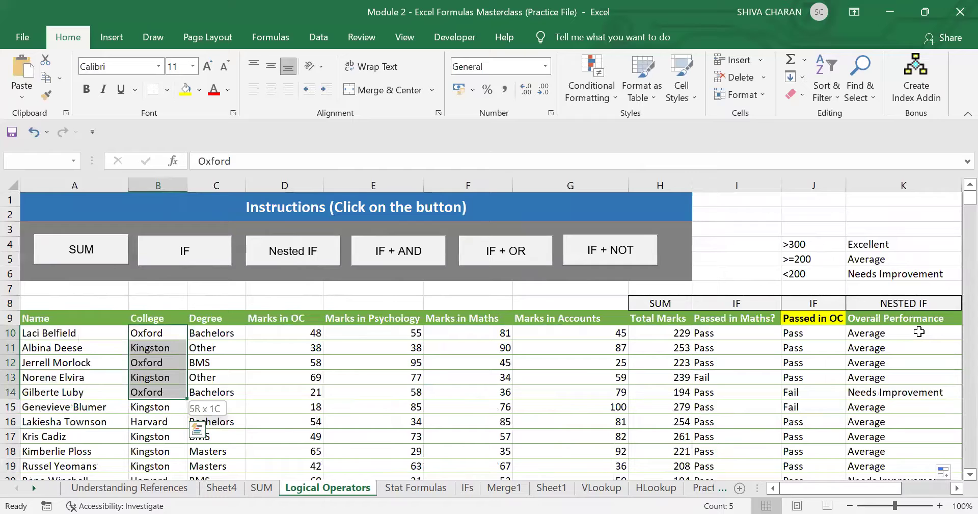
pyautogui.hotkey('shift', 'Right')
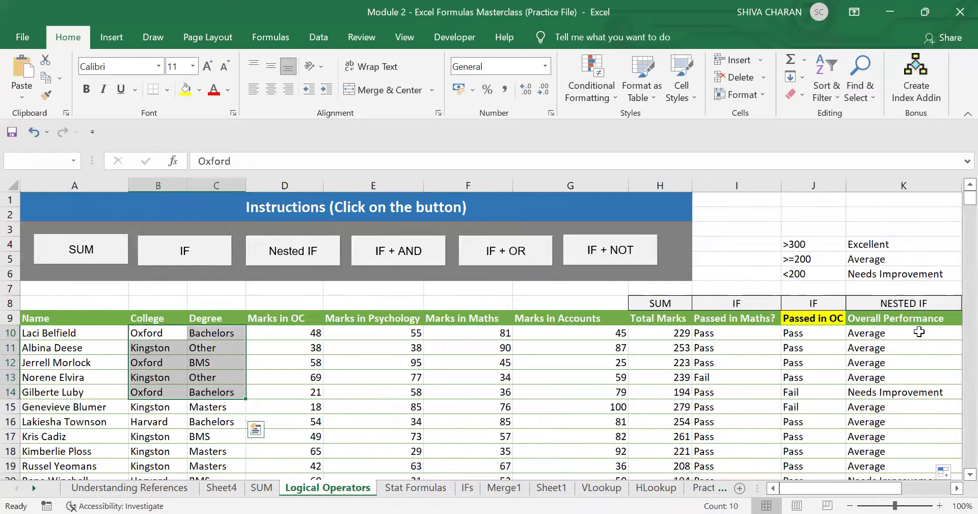
# Check row 15 from its College and Degree values across to its Kingstonites result.
pyautogui.press('Down')
pyautogui.press('Down')
pyautogui.press('Down')
pyautogui.press('Down')
pyautogui.press('Down')
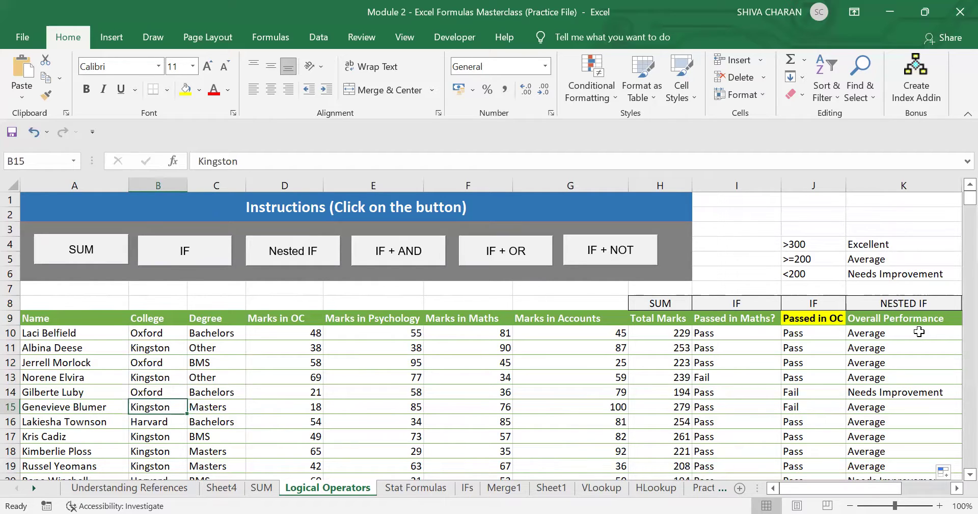
pyautogui.hotkey('shift', 'Right')
pyautogui.hotkey('shift', 'Right')
pyautogui.hotkey('shift', 'Right')
pyautogui.hotkey('shift', 'Right')
pyautogui.hotkey('shift', 'Right')
pyautogui.hotkey('shift', 'Right')
pyautogui.hotkey('shift', 'Right')
pyautogui.hotkey('shift', 'Right')
pyautogui.hotkey('shift', 'Right')
pyautogui.hotkey('shift', 'Right')
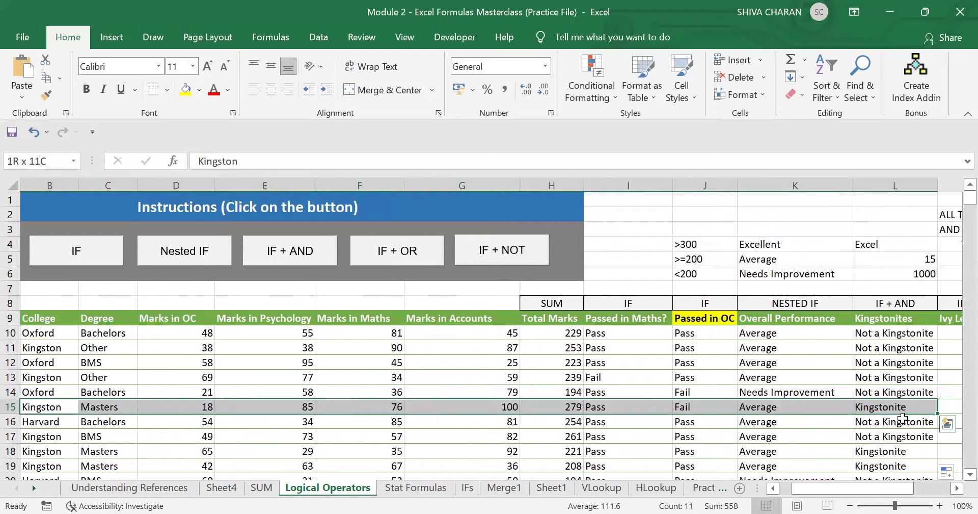
# Check the Kingstonites results in L18:L19 against the College and Degree values in those rows.
pyautogui.scroll(-1, 907, 418)
pyautogui.click(909, 409)
pyautogui.hotkey('shift', 'Down')
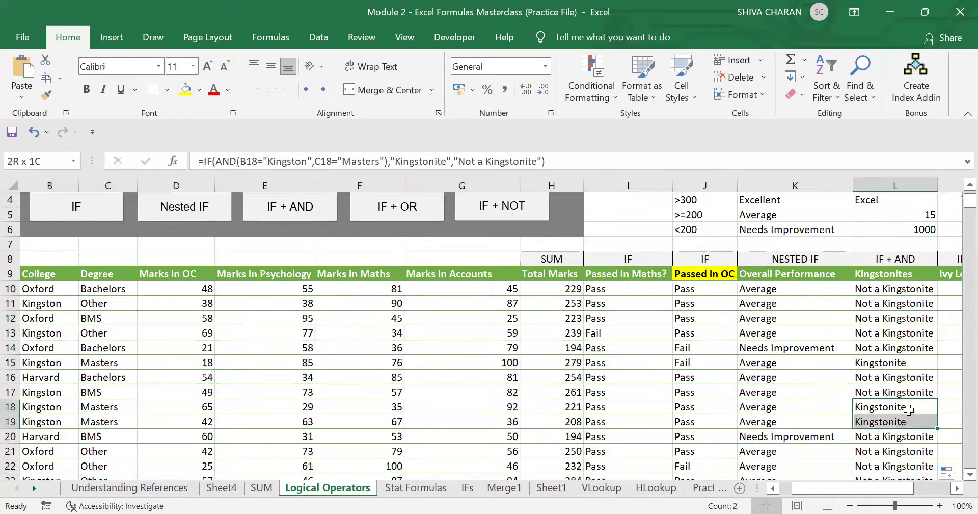
pyautogui.hotkey('shift', 'Left')
pyautogui.hotkey('shift', 'Left')
pyautogui.hotkey('shift', 'Left')
pyautogui.hotkey('shift', 'Left')
pyautogui.hotkey('shift', 'Left')
pyautogui.hotkey('shift', 'Left')
pyautogui.hotkey('shift', 'Left')
pyautogui.hotkey('shift', 'Left')
pyautogui.hotkey('shift', 'Left')
pyautogui.hotkey('shift', 'Left')
pyautogui.hotkey('shift', 'Left')
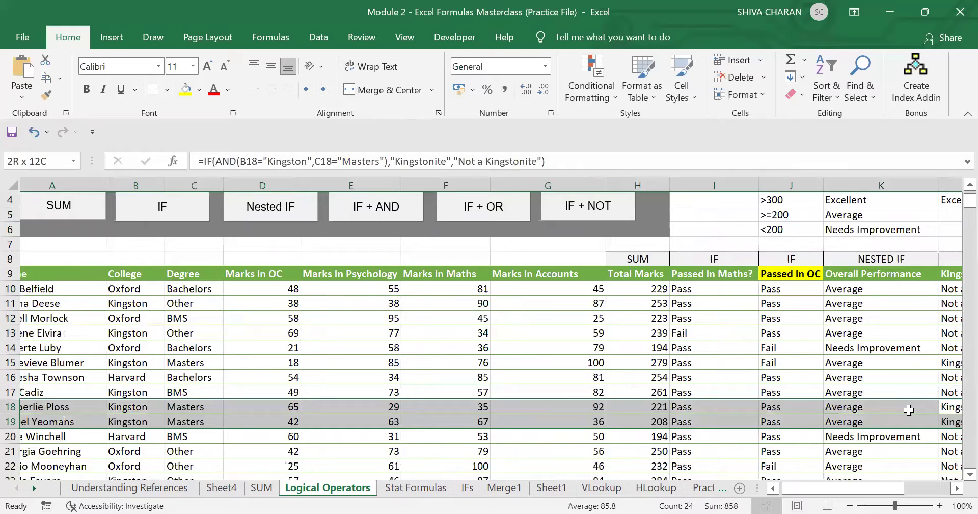
# Compare the College and Degree values in B18:C19 with the Kingstonites result in L18.
pyautogui.click(212, 406)
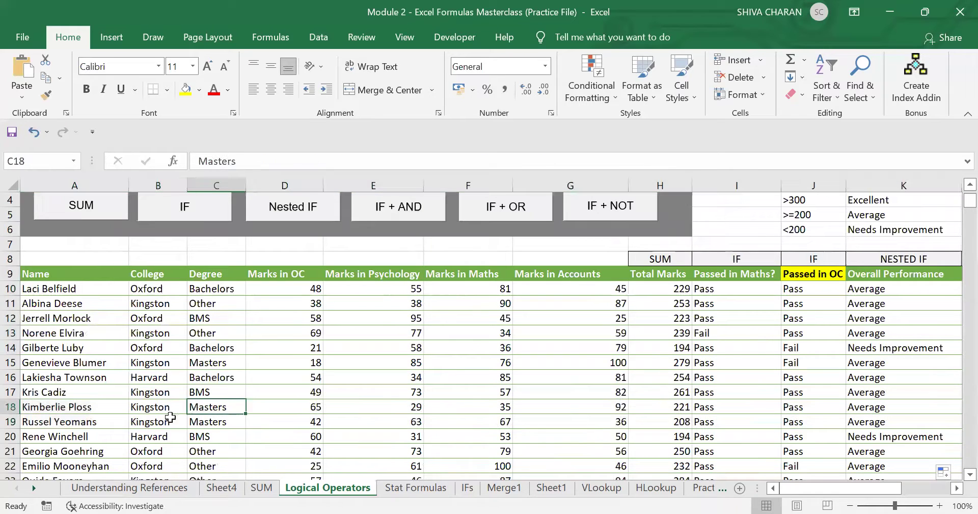
pyautogui.moveTo(156, 407); pyautogui.dragTo(227, 425)
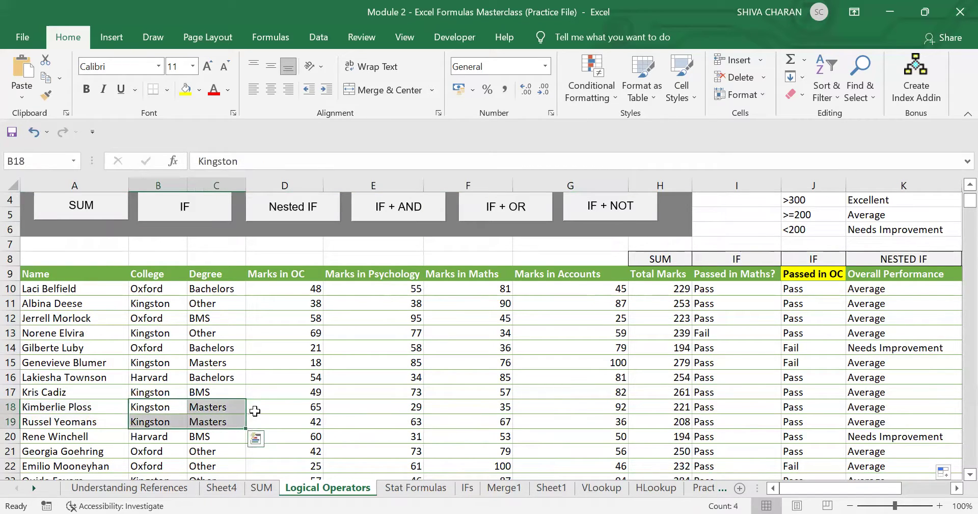
pyautogui.press('Right')
pyautogui.press('Right')
pyautogui.press('Right')
pyautogui.press('Right')
pyautogui.press('Right')
pyautogui.press('Right')
pyautogui.press('Right')
pyautogui.press('Right')
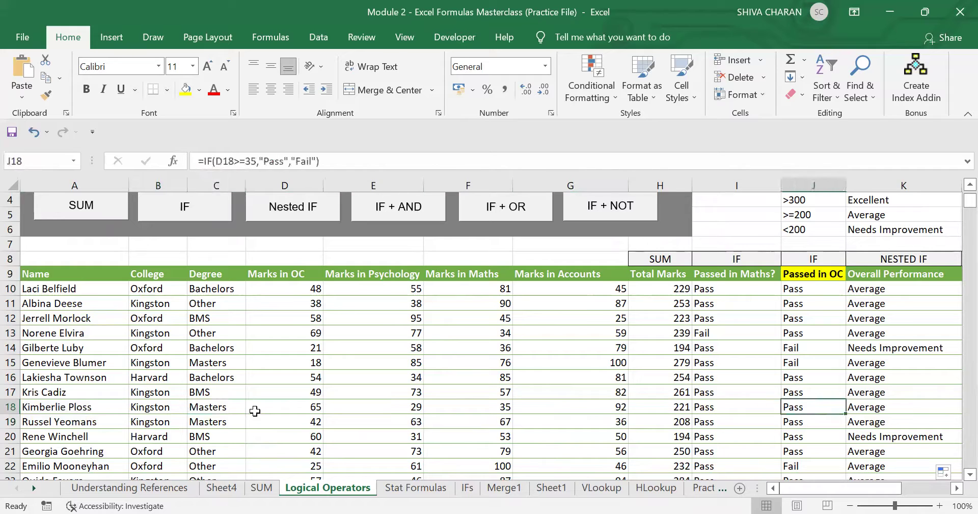
pyautogui.press('Right')
pyautogui.press('Right')
pyautogui.press('Right')
pyautogui.press('Left')
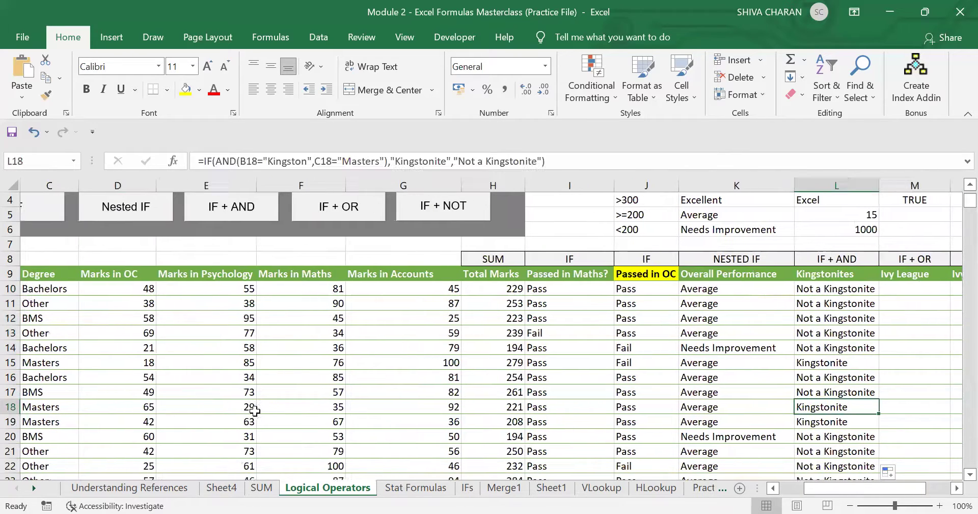
# Clear all the Kingstonites results from L10 down to L358.
pyautogui.scroll(1, 887, 384)
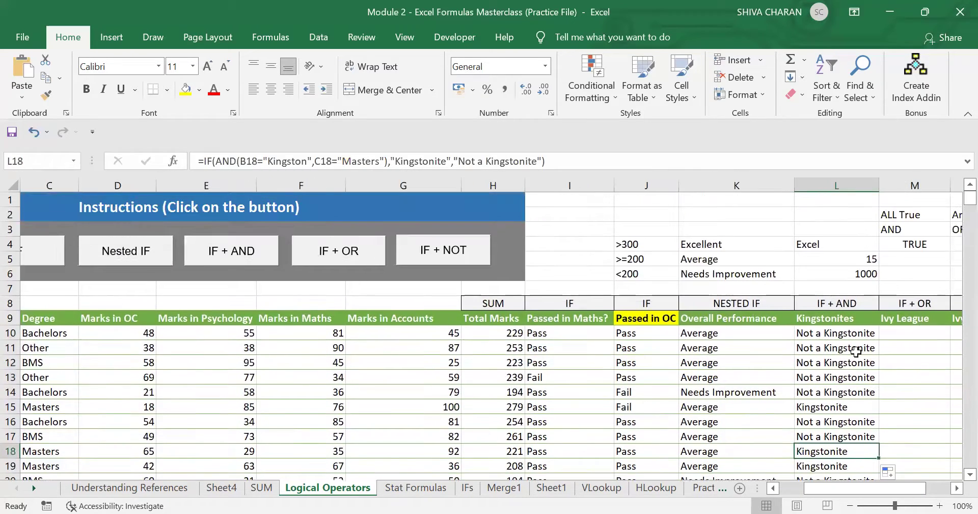
pyautogui.click(816, 338)
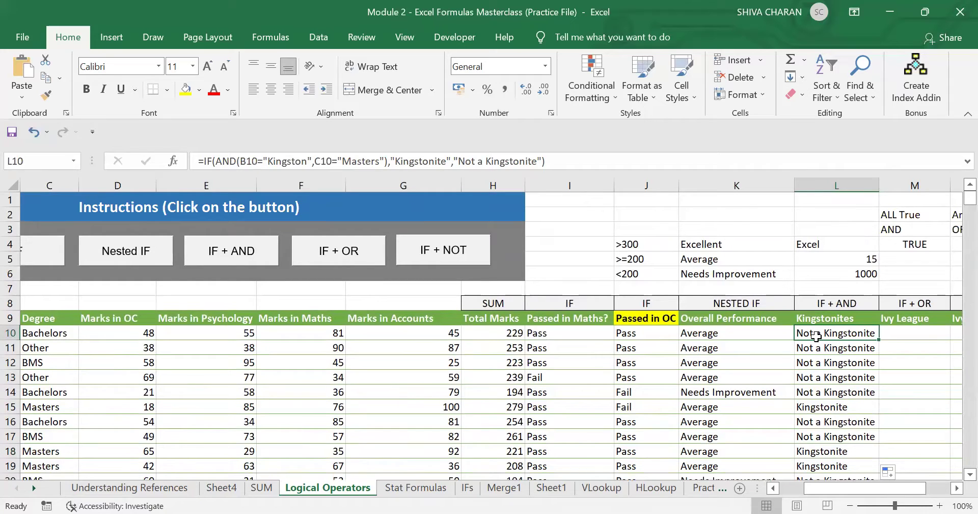
pyautogui.hotkey('ctrl', 'shift', 'Down')
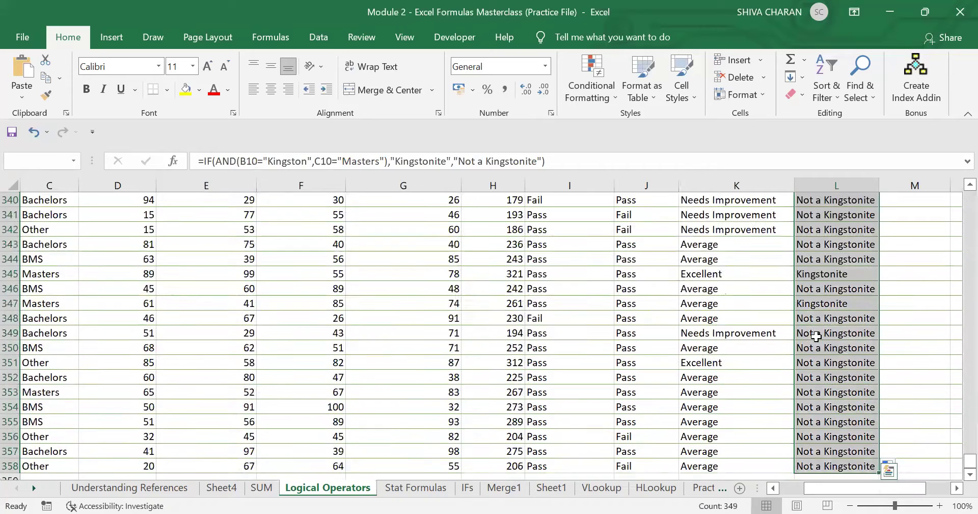
pyautogui.press('Delete')
# Start an IF formula in L10 with an AND test whose first condition is B10="Kingston".
pyautogui.click(816, 336)
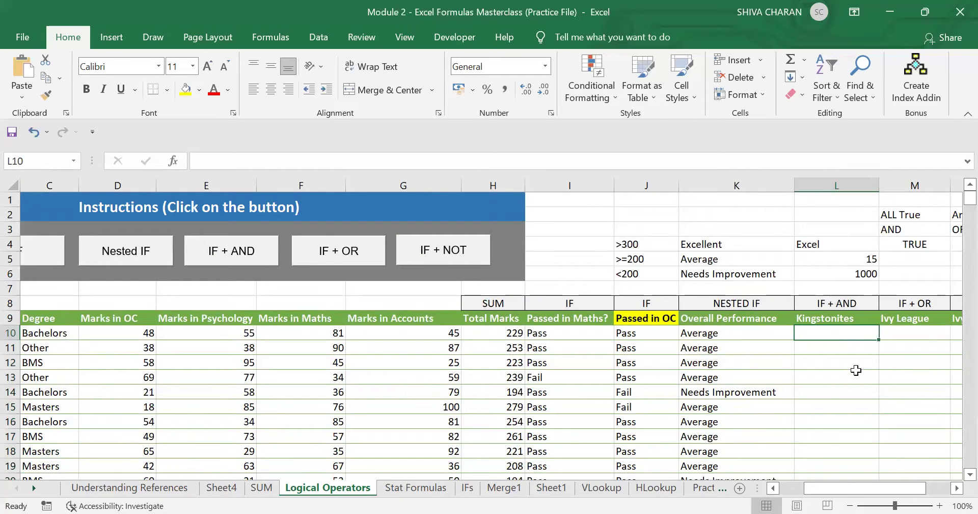
pyautogui.write('=')
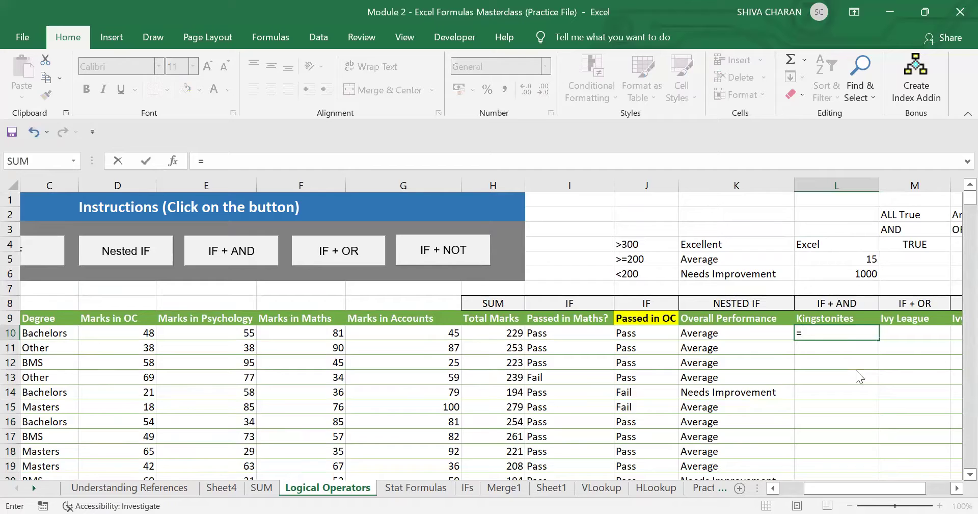
pyautogui.write('IF(')
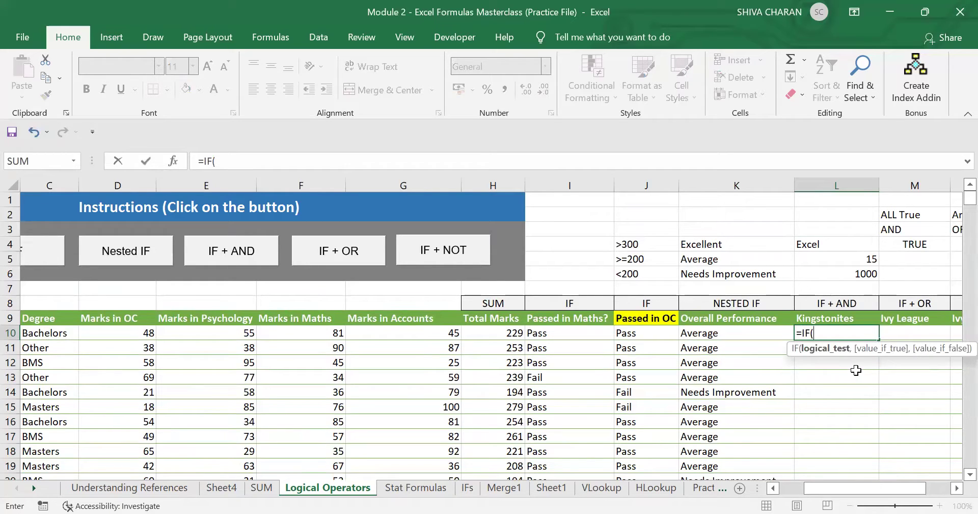
pyautogui.write('A')
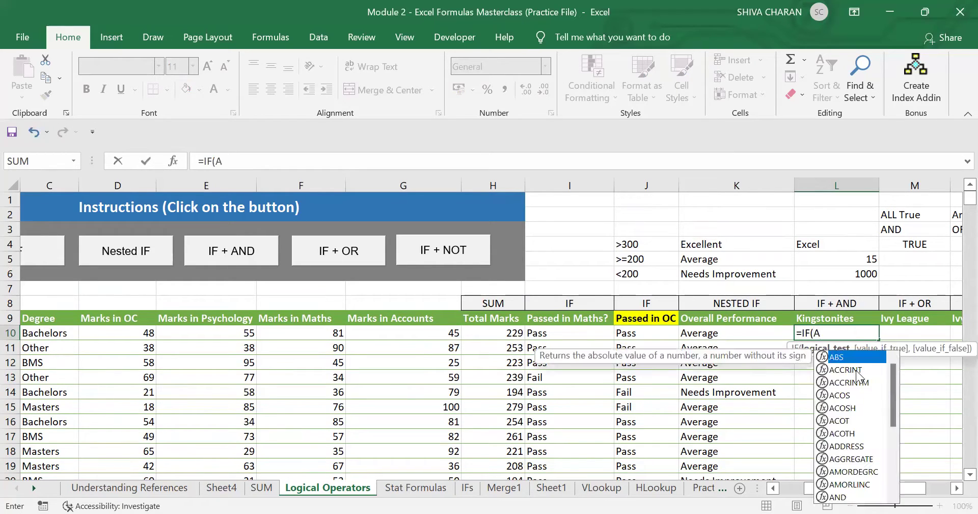
pyautogui.write('ND(')
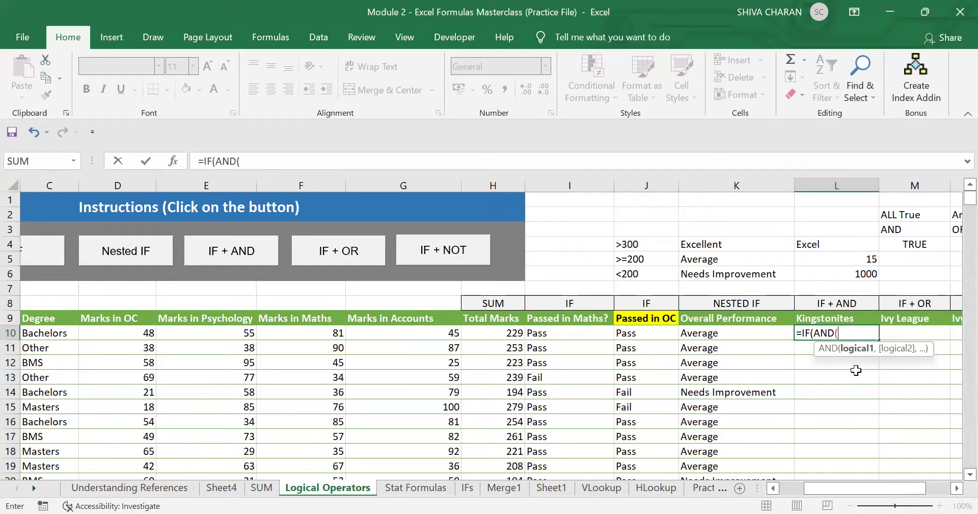
pyautogui.press('Left')
pyautogui.press('Left')
pyautogui.press('Left')
pyautogui.press('Left')
pyautogui.press('Left')
pyautogui.press('Left')
pyautogui.press('Left')
pyautogui.press('Left')
pyautogui.press('Left')
pyautogui.press('Left')
pyautogui.press('Left')
pyautogui.press('Right')
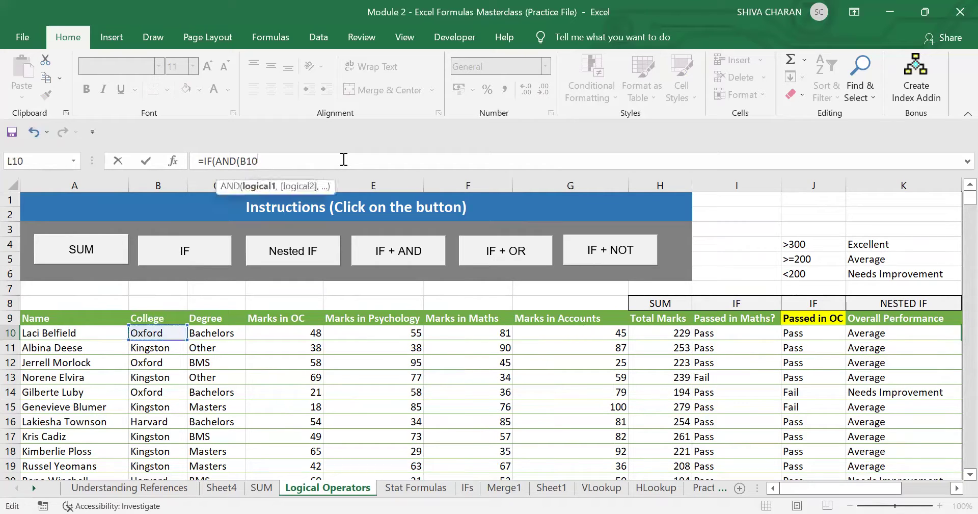
pyautogui.write('=Kingston')
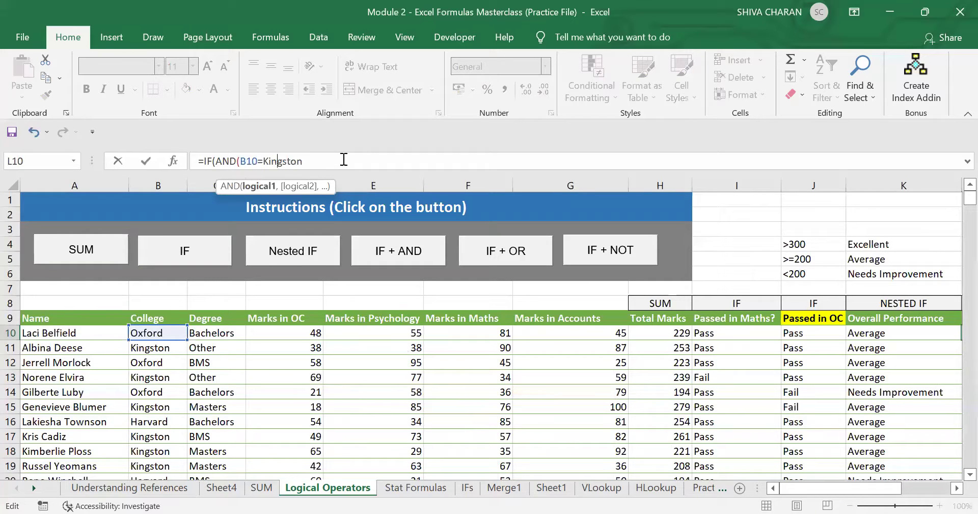
pyautogui.write('"')
pyautogui.press('End')
pyautogui.write('",')
pyautogui.press('BackSpace')
pyautogui.write(',')
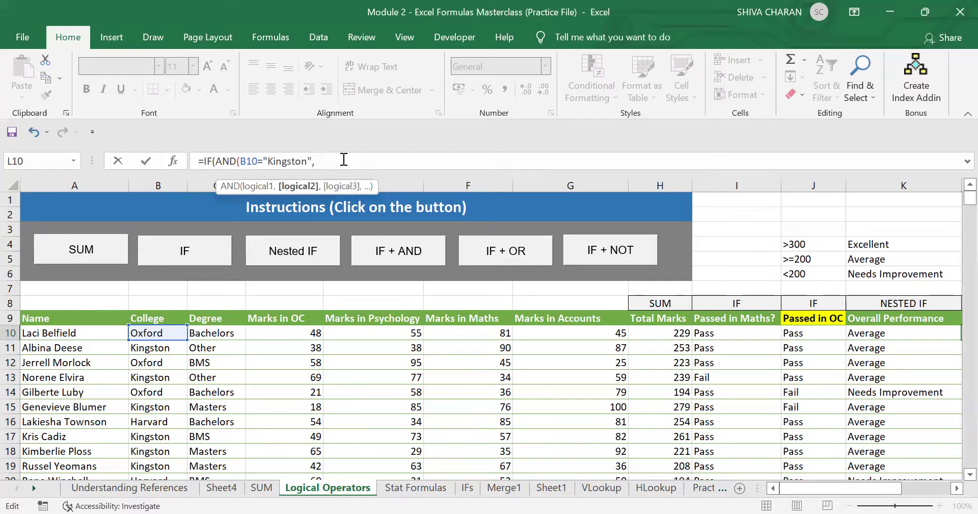
# Add C10="Masters" as the second AND condition and close the AND function.
pyautogui.click(218, 334)
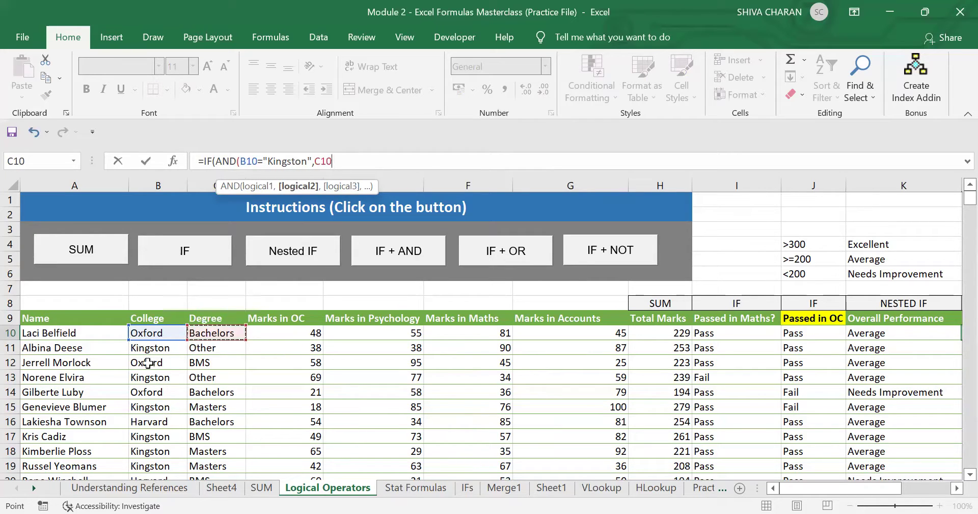
pyautogui.write('=')
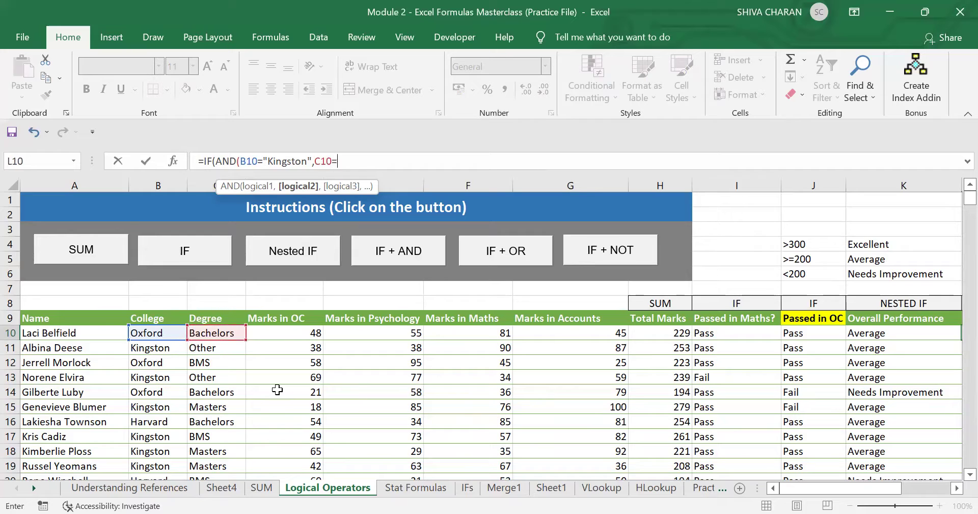
pyautogui.write('"Masters")')
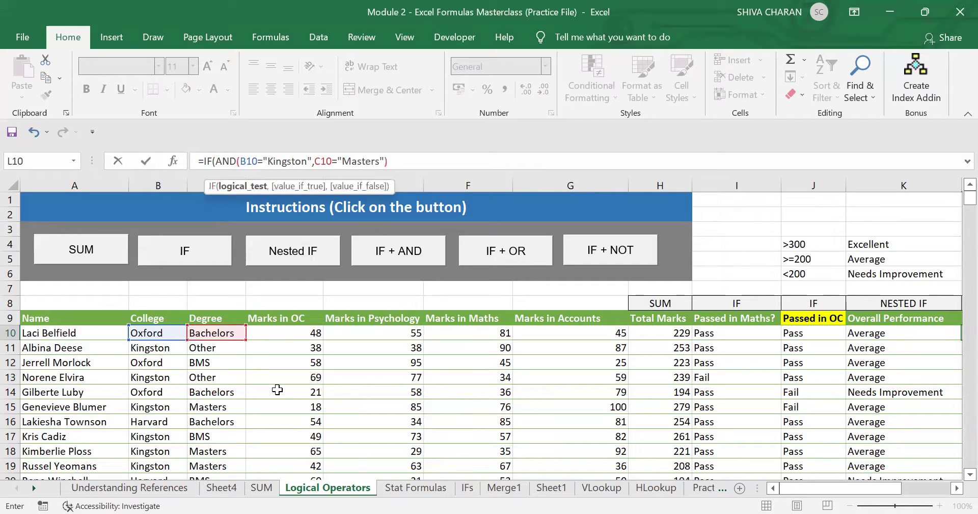
# Finish the L10 formula with the results "Kingstonite" and "Not a Kingstonite", and fill it down the Kingstonites column.
pyautogui.write(',')
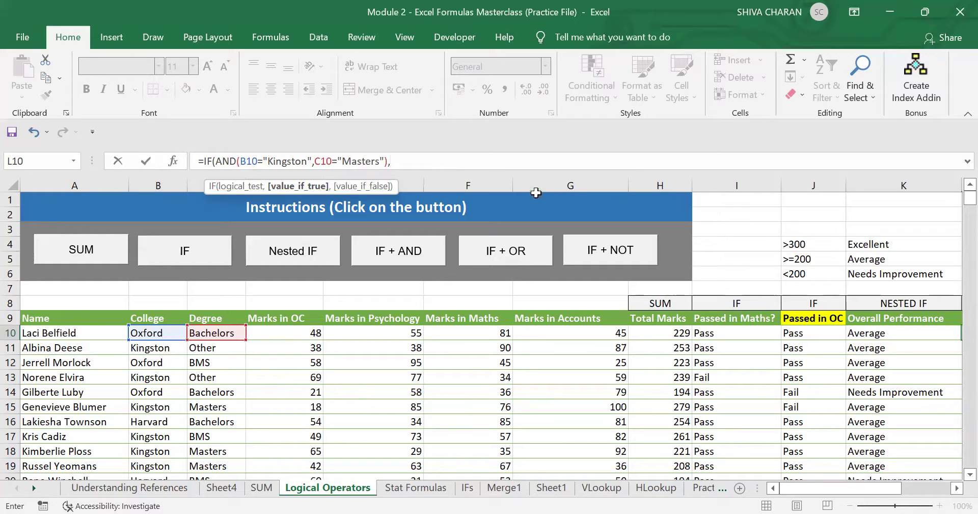
pyautogui.write('"Kingstonite",')
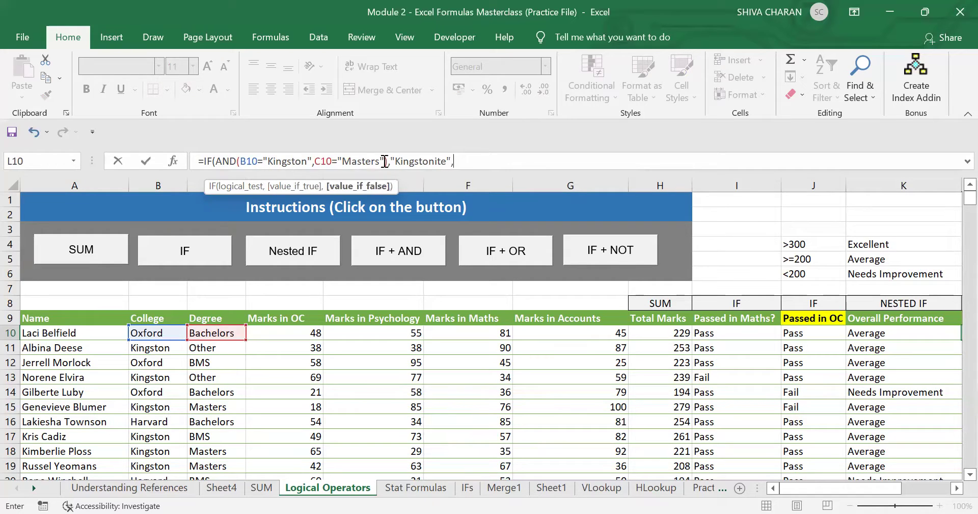
pyautogui.click(385, 161)
pyautogui.write('),')
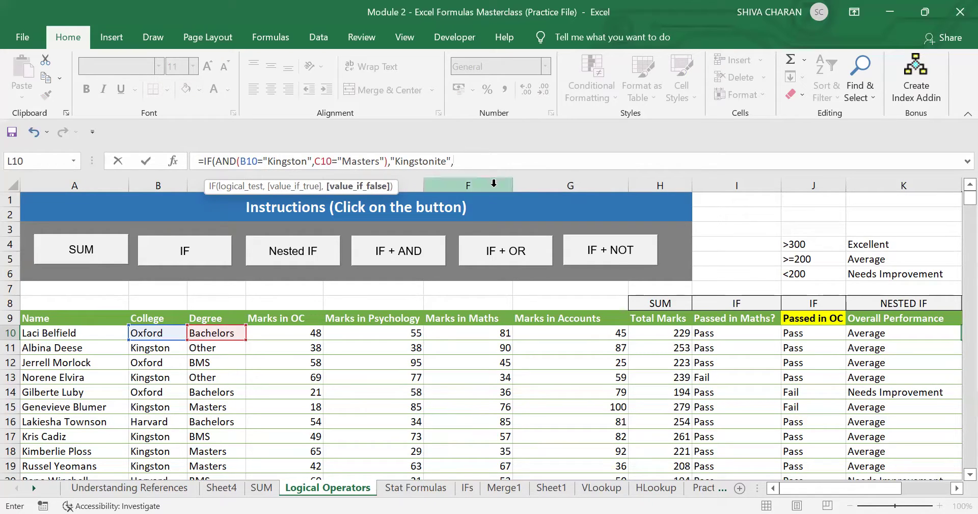
pyautogui.write('"Kingstonite","Not a Kingstonite")')
pyautogui.press('Return')
pyautogui.press('Up')
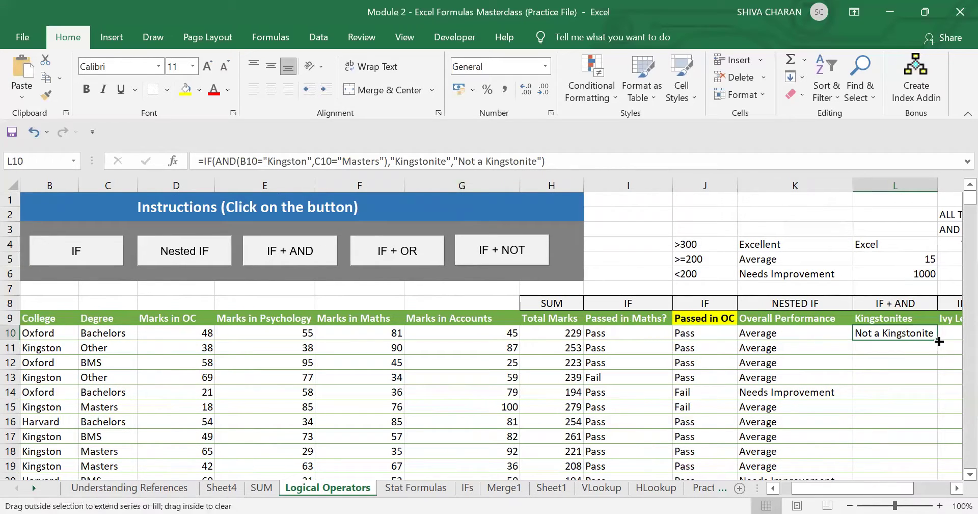
pyautogui.doubleClick(938, 339)
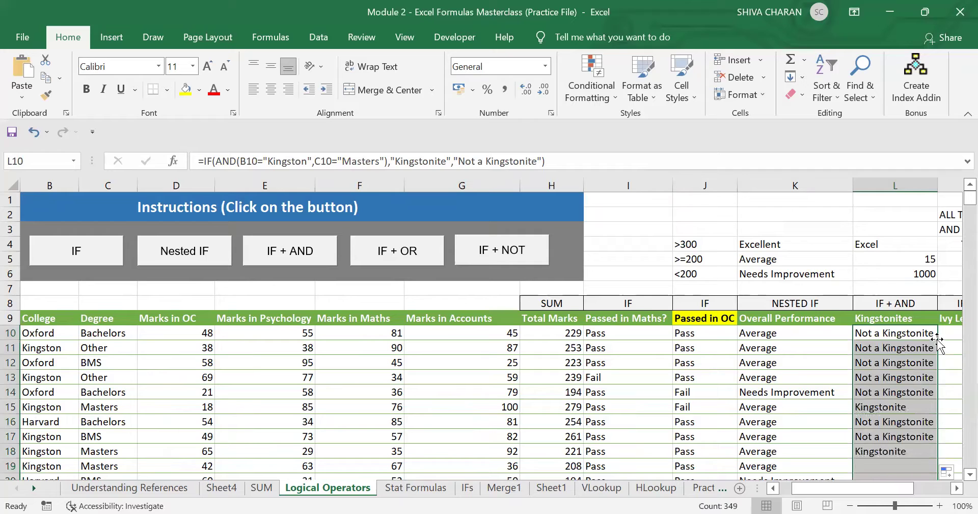
# Check the Kingstonites result in row 15 against that row's College and Degree values.
pyautogui.click(917, 406)
pyautogui.hotkey('shift', 'Left')
pyautogui.hotkey('shift', 'Left')
pyautogui.hotkey('shift', 'Left')
pyautogui.hotkey('shift', 'Left')
pyautogui.hotkey('shift', 'Left')
pyautogui.hotkey('shift', 'Left')
pyautogui.hotkey('shift', 'Left')
pyautogui.hotkey('shift', 'Left')
pyautogui.hotkey('shift', 'Left')
pyautogui.hotkey('shift', 'Left')
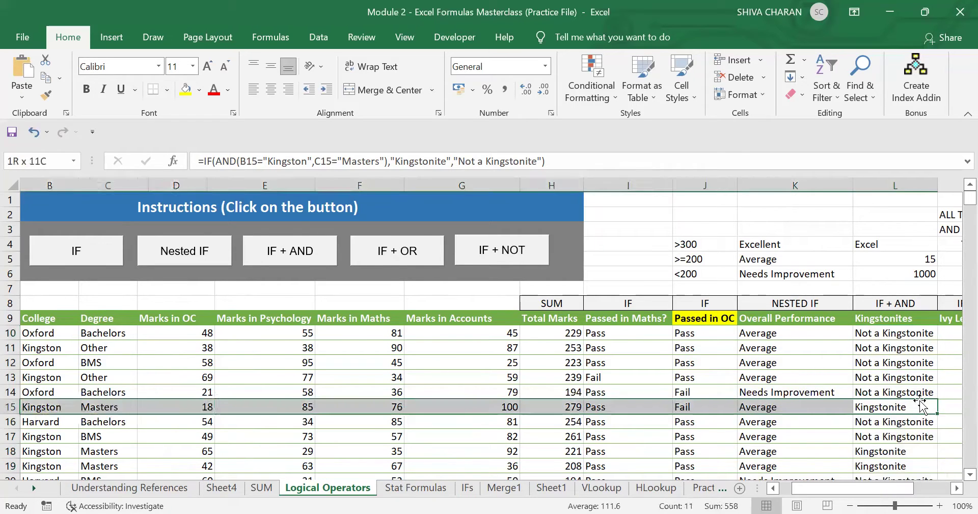
pyautogui.hscroll(-2, 921, 405)
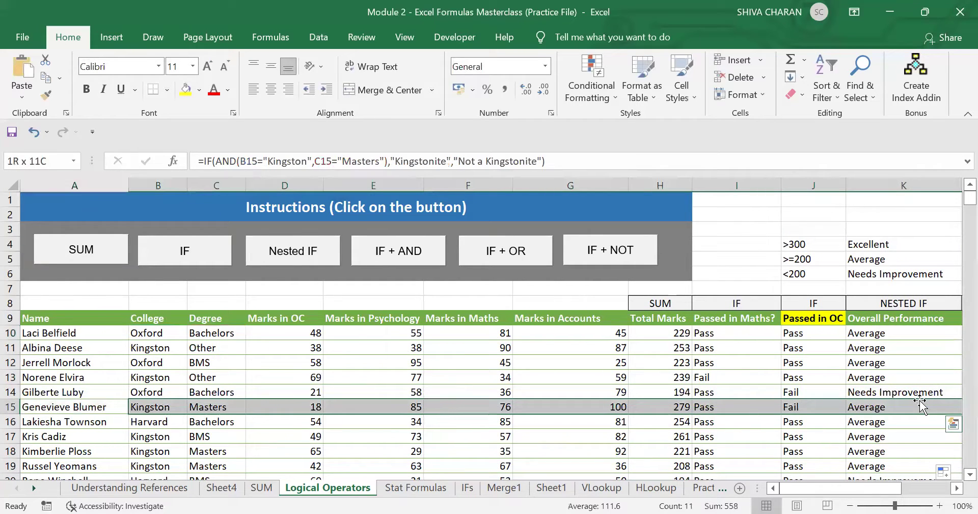
pyautogui.click(168, 406)
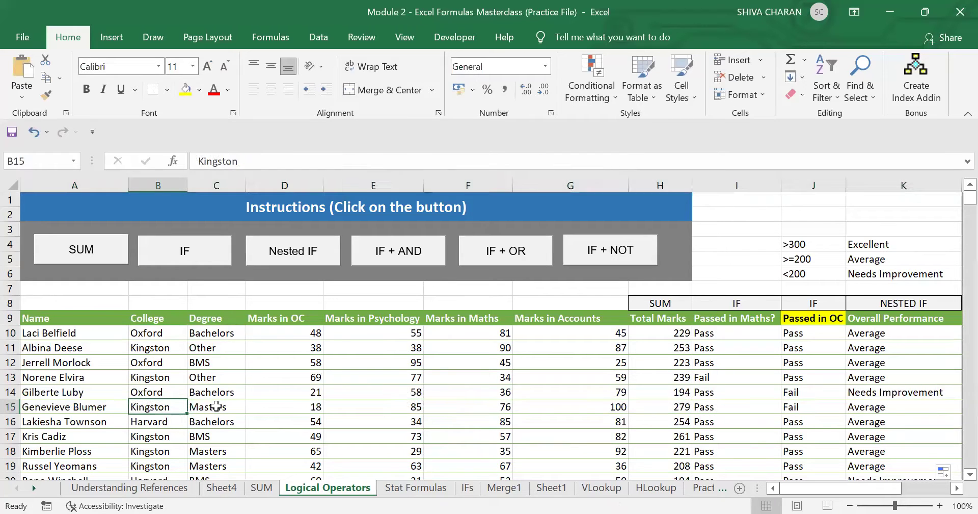
pyautogui.click(213, 406)
# Check rows 18 and 19 from their College and Degree values across to their Kingstonites results.
pyautogui.scroll(-3, 174, 419)
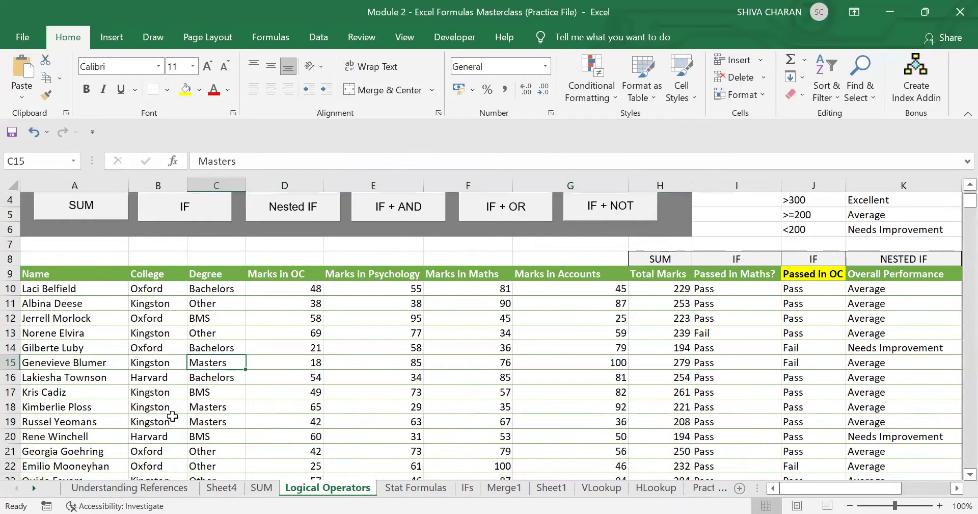
pyautogui.click(163, 406)
pyautogui.click(231, 424)
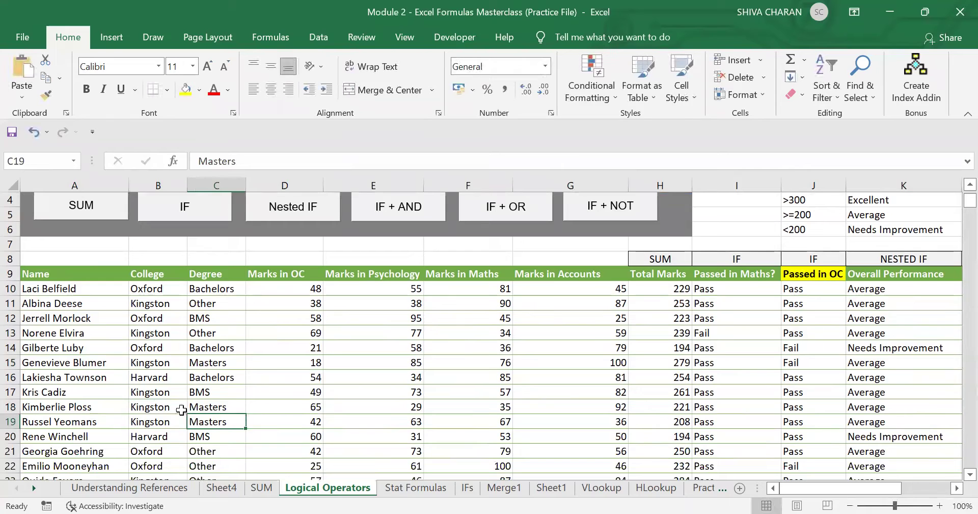
pyautogui.moveTo(153, 406); pyautogui.dragTo(725, 408)
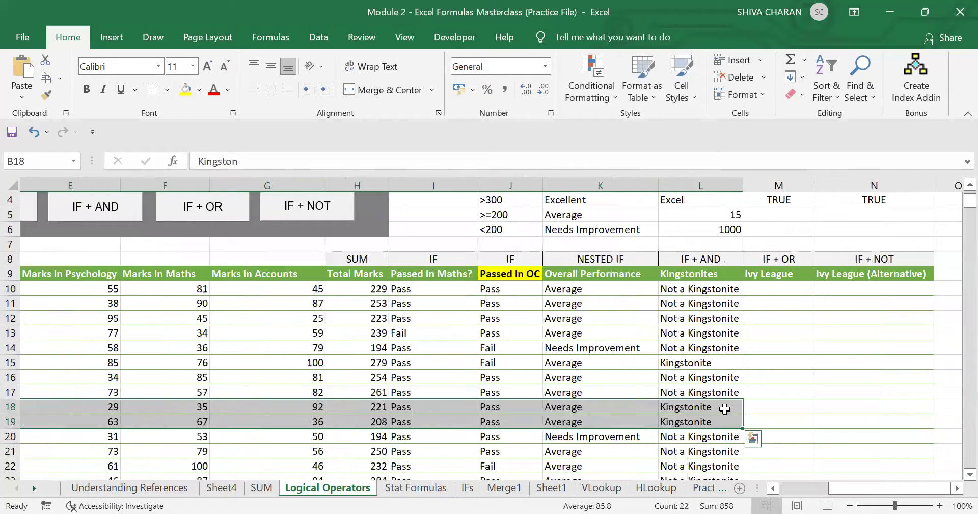
pyautogui.click(725, 408)
# Read the IF + OR instructions for the Ivy League column and close them.
pyautogui.scroll(1, 723, 392)
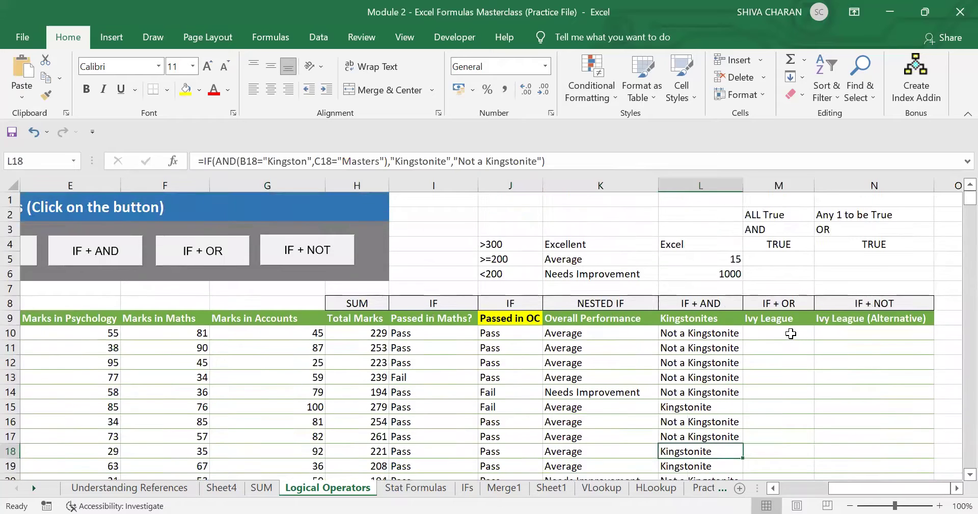
pyautogui.click(789, 334)
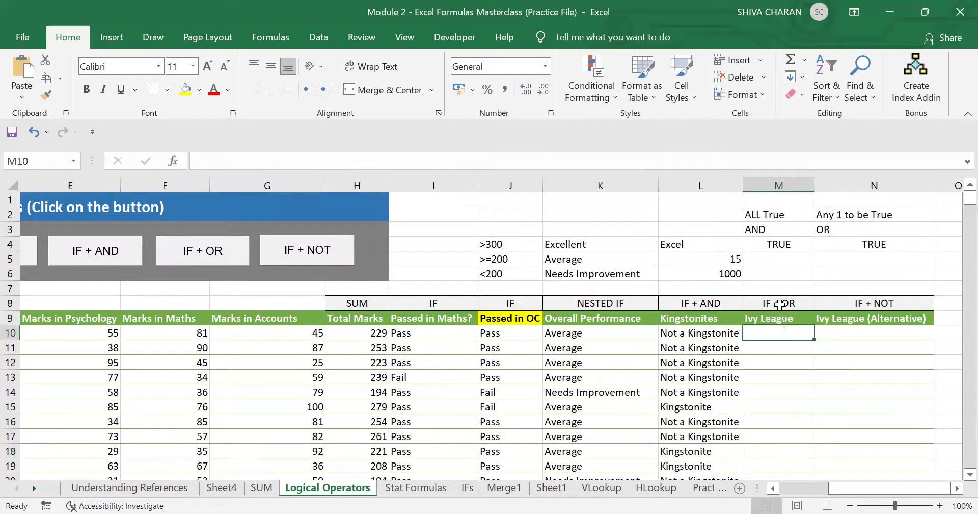
pyautogui.click(780, 304)
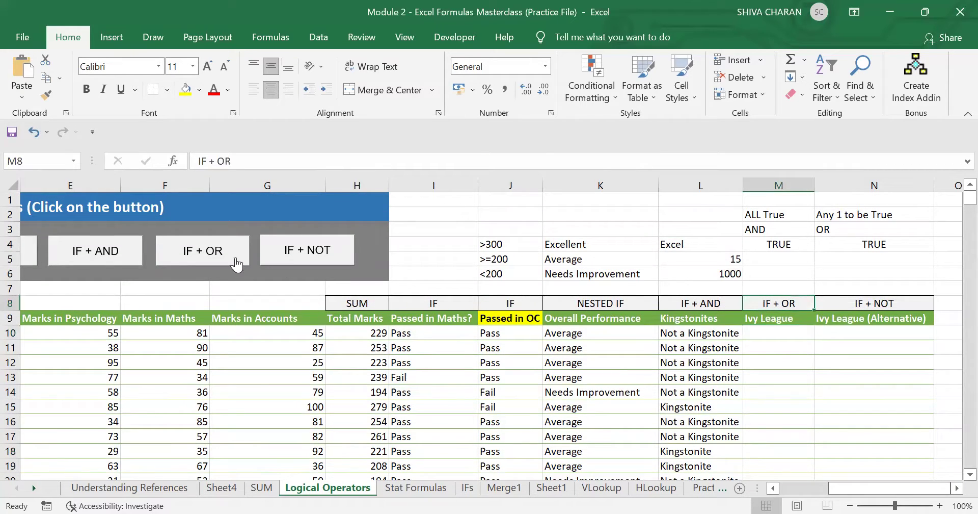
pyautogui.click(234, 256)
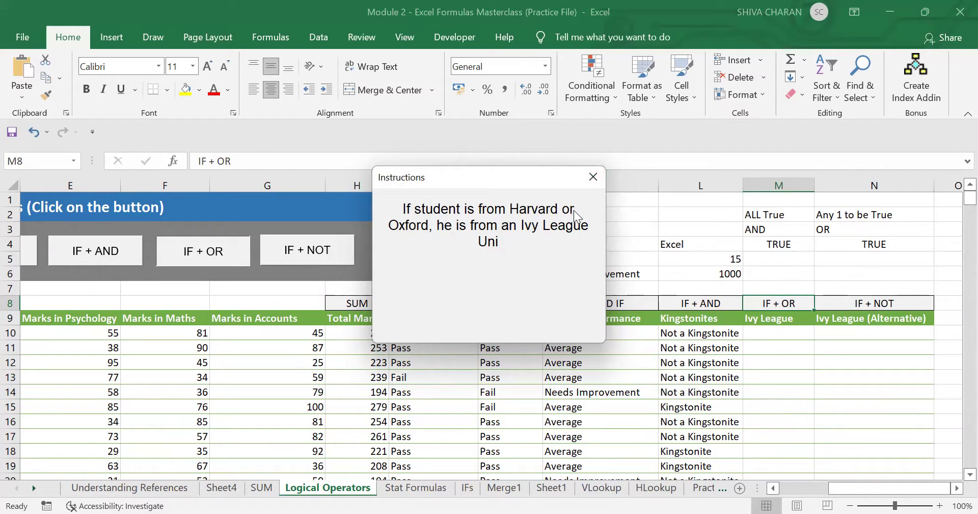
pyautogui.click(593, 176)
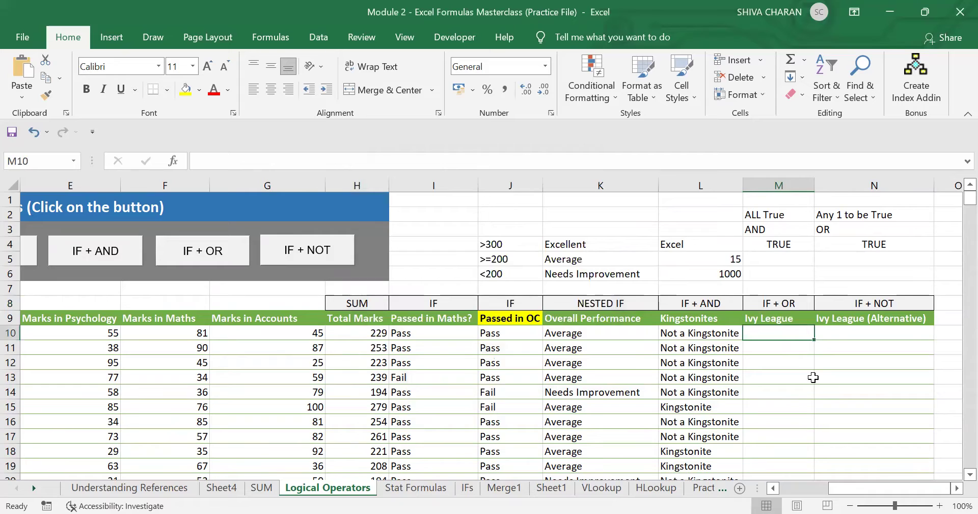
pyautogui.write('=')
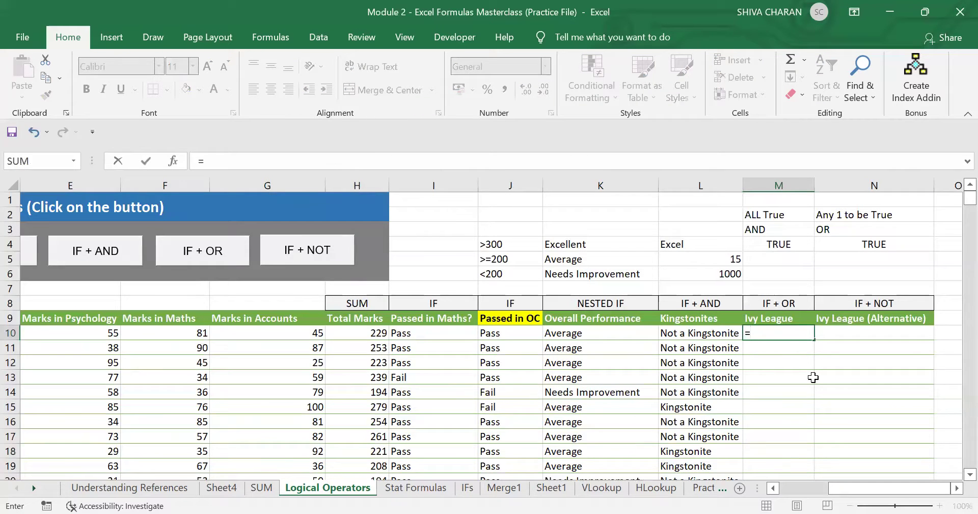
pyautogui.write('IF(O')
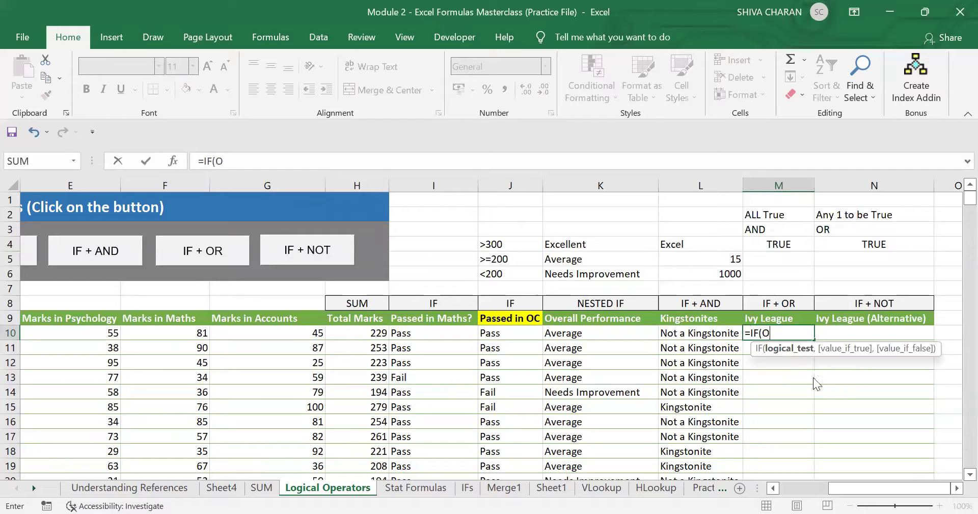
pyautogui.write('R(')
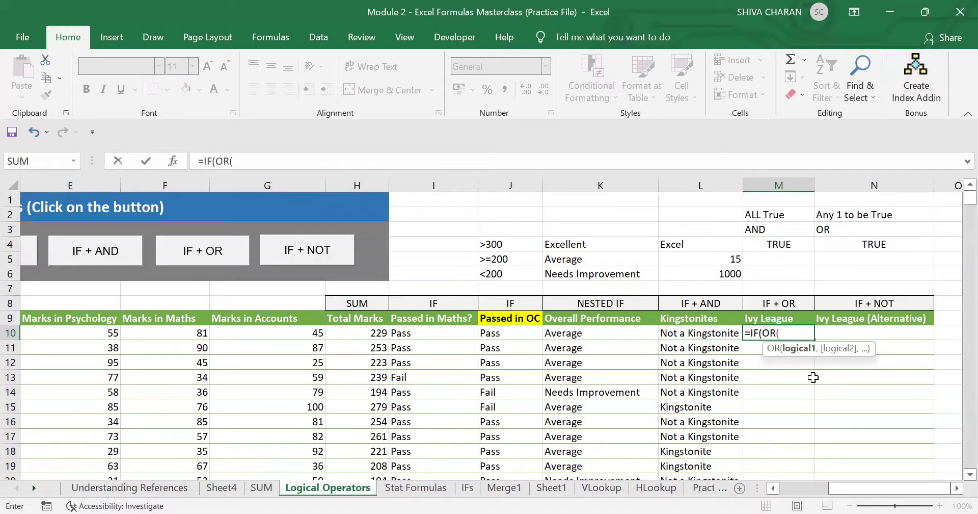
pyautogui.press('Left')
pyautogui.press('Left')
pyautogui.press('Left')
pyautogui.press('Left')
pyautogui.press('Left')
pyautogui.press('Left')
pyautogui.press('Left')
pyautogui.press('Left')
pyautogui.press('Left')
pyautogui.press('Left')
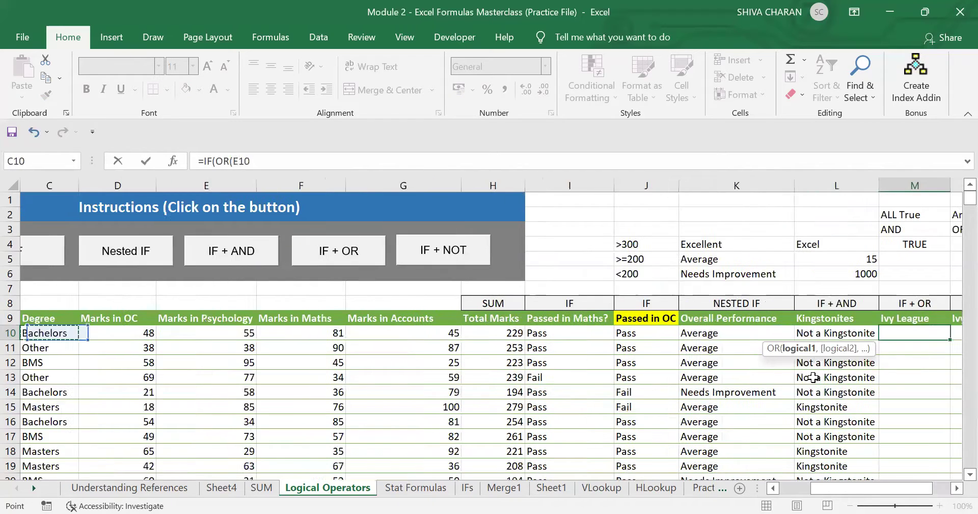
pyautogui.press('Left')
pyautogui.press('Left')
pyautogui.press('Right')
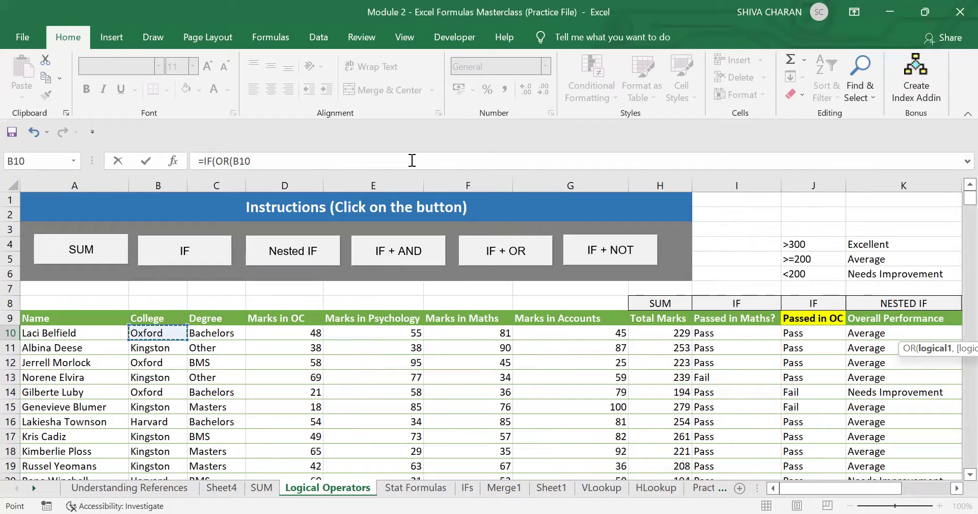
pyautogui.press('Right')
pyautogui.press('Right')
pyautogui.press('Right')
pyautogui.press('Right')
pyautogui.press('Right')
pyautogui.press('Right')
pyautogui.press('Right')
pyautogui.press('Right')
pyautogui.press('Right')
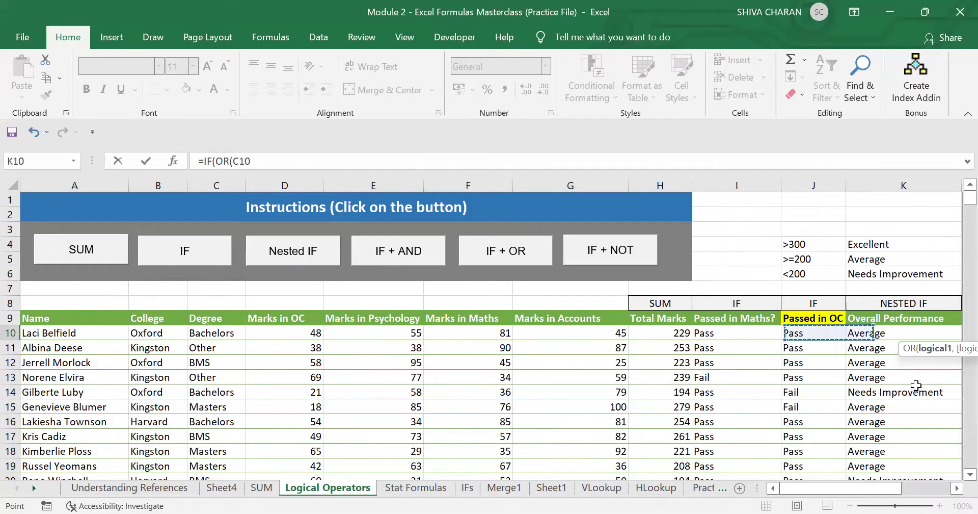
pyautogui.press('Right')
pyautogui.press('Right')
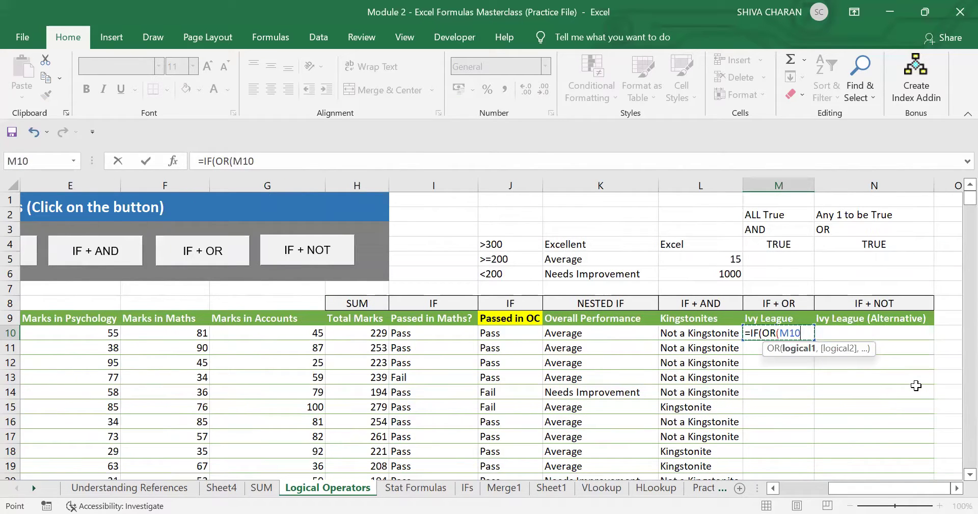
pyautogui.press('Escape')
pyautogui.press('Up')
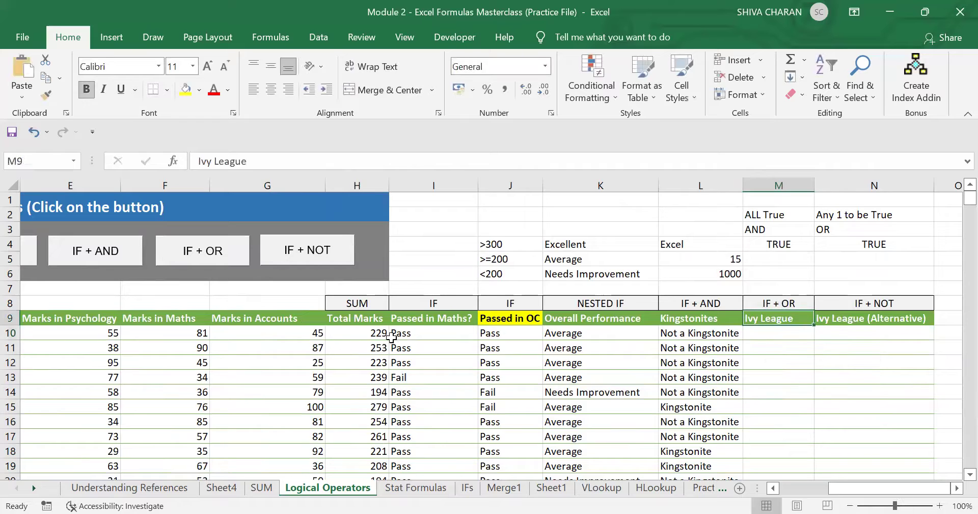
# Reread the IF + OR instructions and start an IF formula in M10 whose OR test begins with B10="Harvard".
pyautogui.click(214, 254)
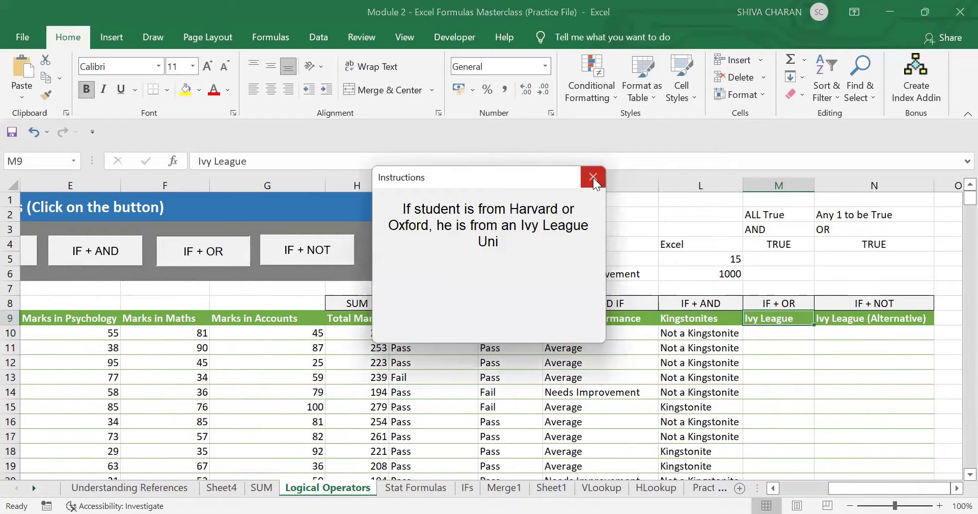
pyautogui.click(594, 177)
pyautogui.click(774, 342)
pyautogui.write('=')
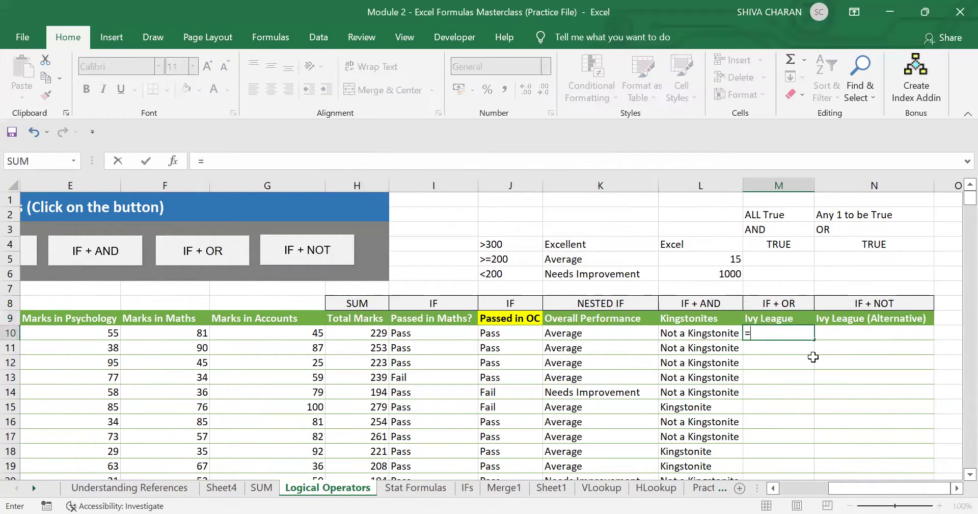
pyautogui.write('IF(')
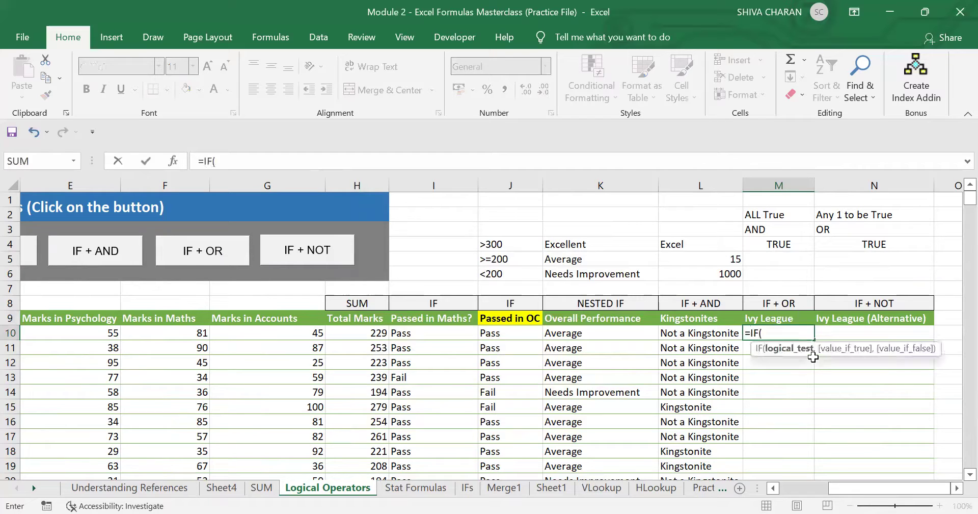
pyautogui.write('OR(')
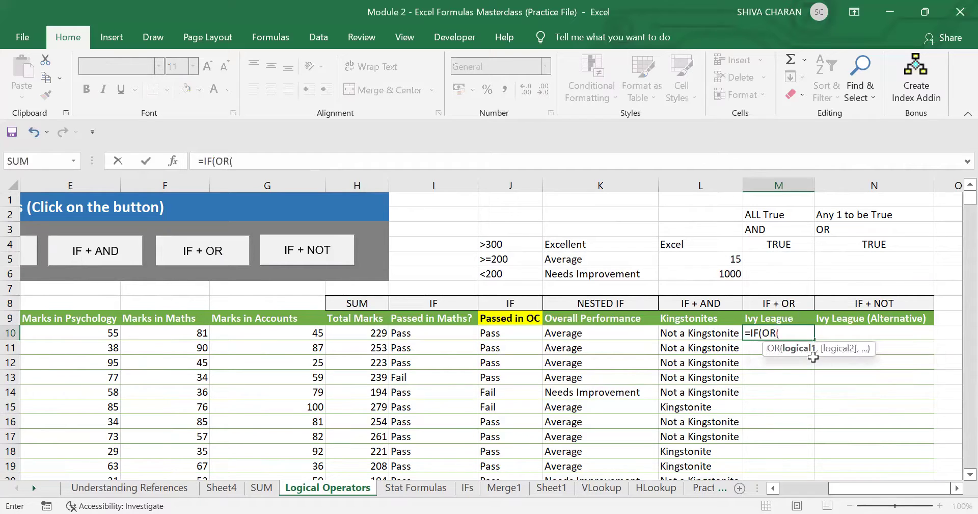
pyautogui.press('Left')
pyautogui.press('Left')
pyautogui.press('Left')
pyautogui.press('Left')
pyautogui.press('Left')
pyautogui.press('Left')
pyautogui.press('Left')
pyautogui.press('Left')
pyautogui.press('Left')
pyautogui.press('Left')
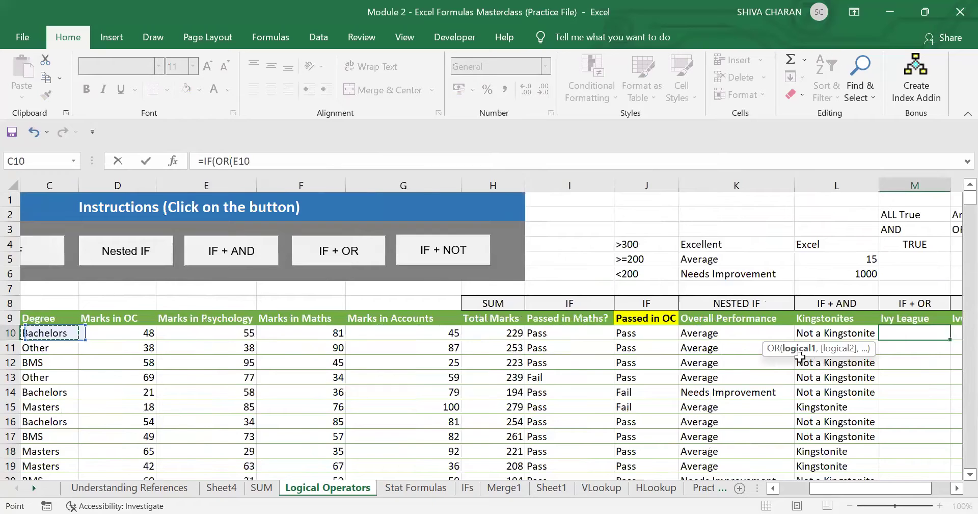
pyautogui.press('Left')
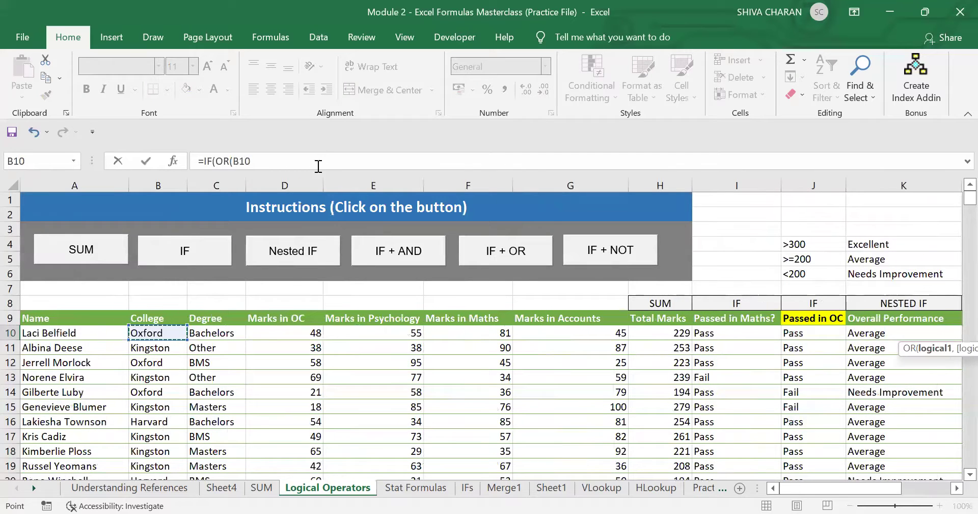
pyautogui.write('=')
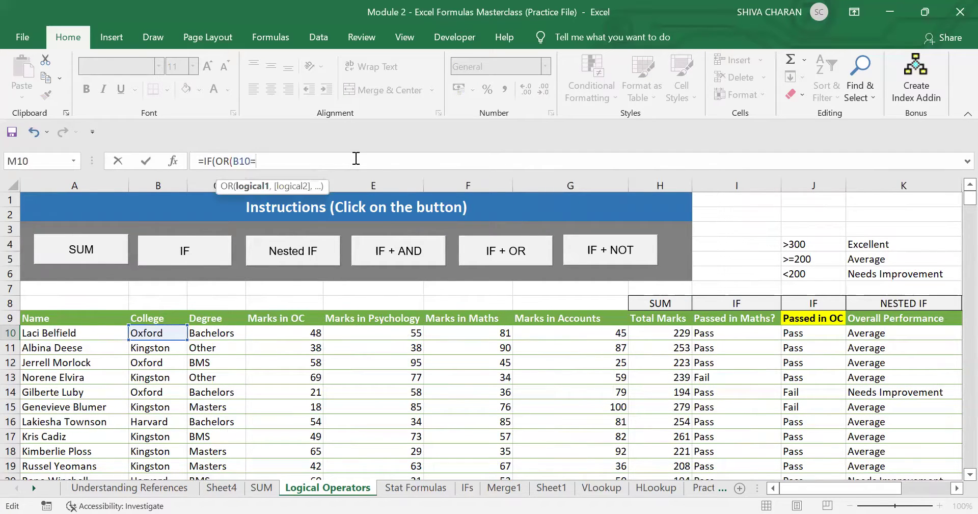
pyautogui.write('"Harvard",')
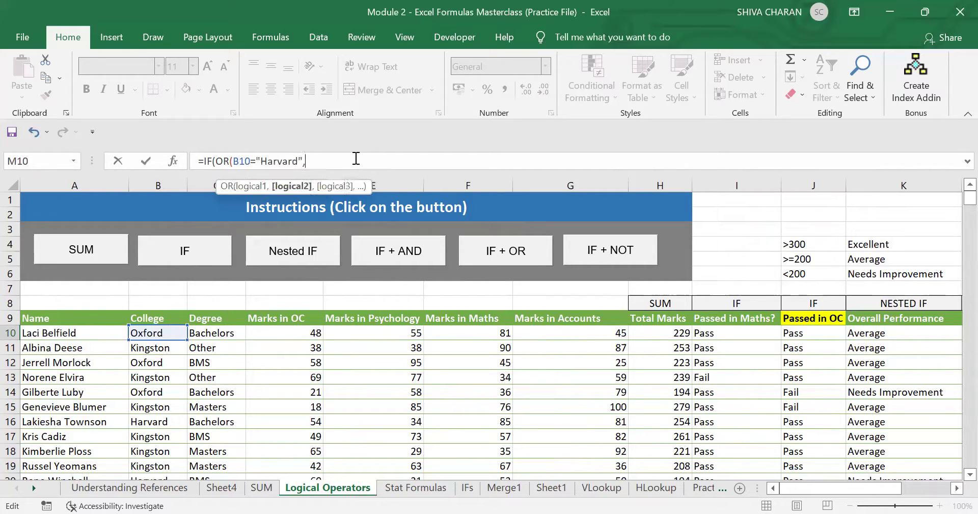
# Add B10="Oxford" as the second OR condition in the M10 formula and close the OR test.
pyautogui.click(176, 334)
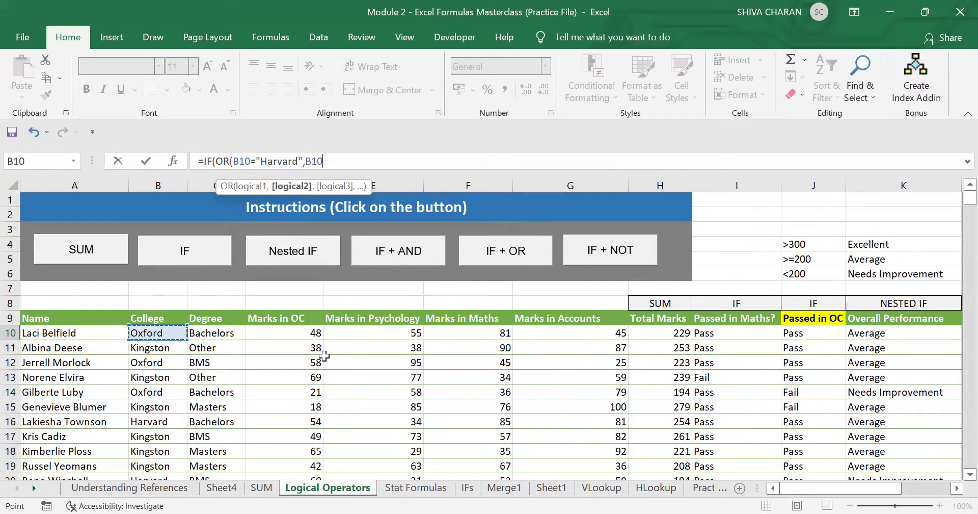
pyautogui.write('=')
pyautogui.write('"')
pyautogui.write('Oxf')
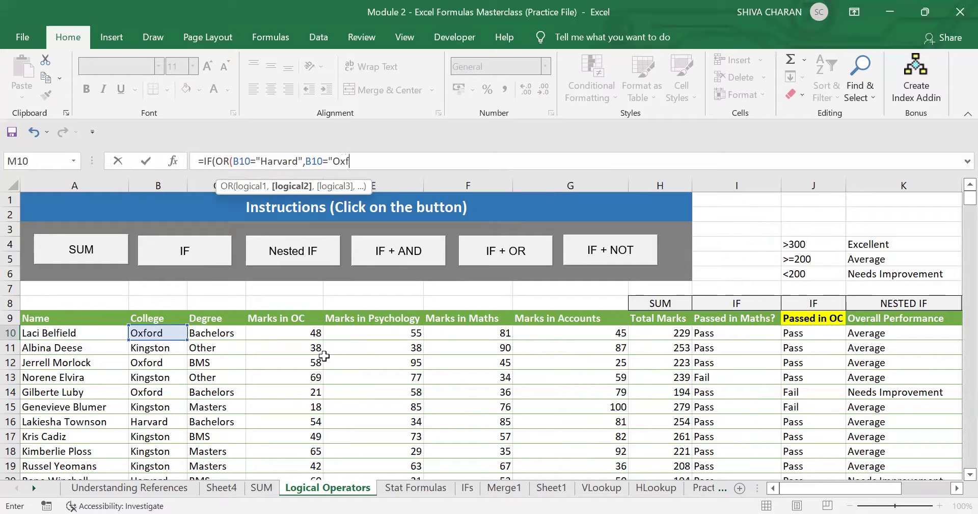
pyautogui.write('ord",,')
pyautogui.write(',')
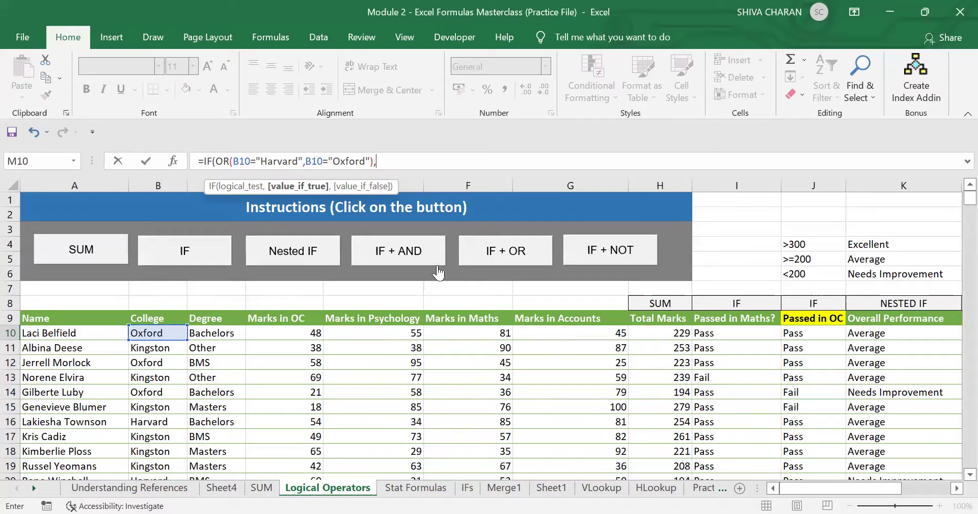
# Finish the M10 formula with the results "IVY League" and "Not IVY League", and fill it down the Ivy League column.
pyautogui.write('"IVY League",')
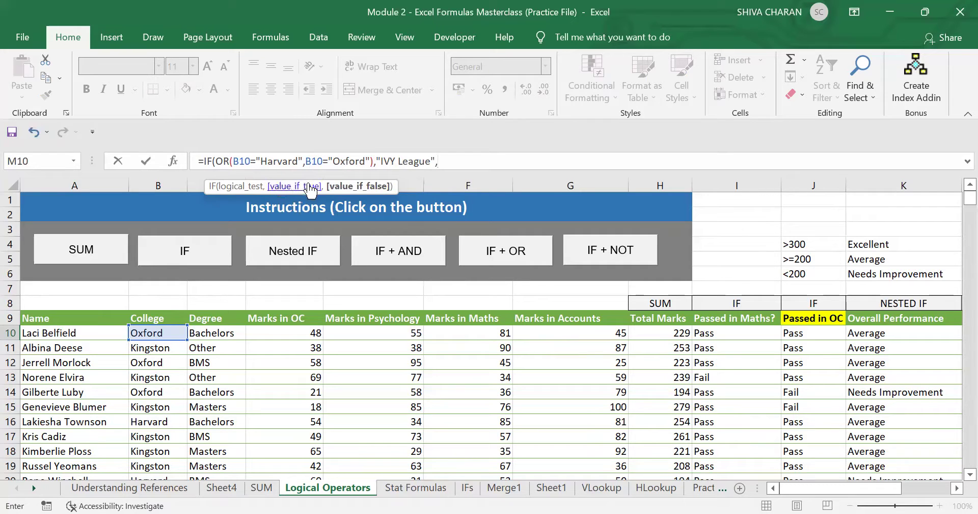
pyautogui.write('"Not IVY Leageu')
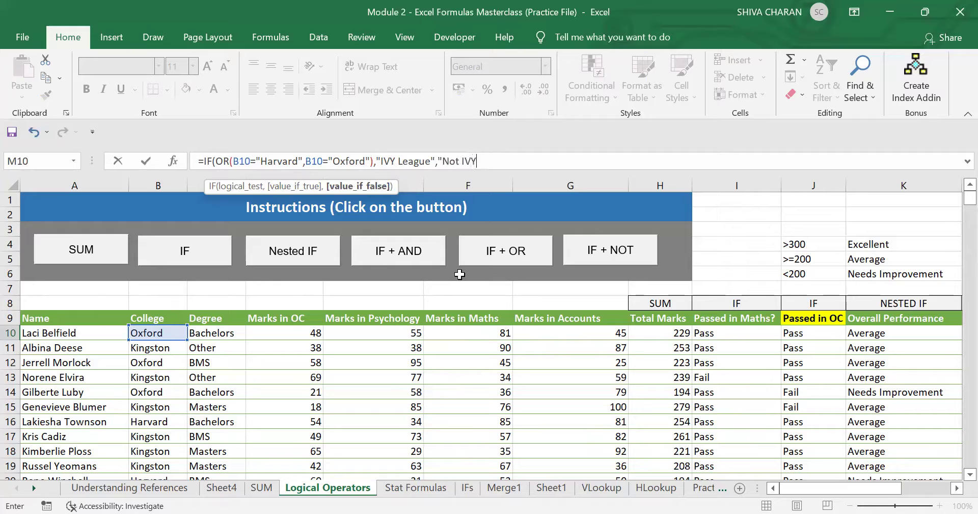
pyautogui.press('BackSpace')
pyautogui.press('BackSpace')
pyautogui.write('ue")')
pyautogui.press('Return')
pyautogui.press('Up')
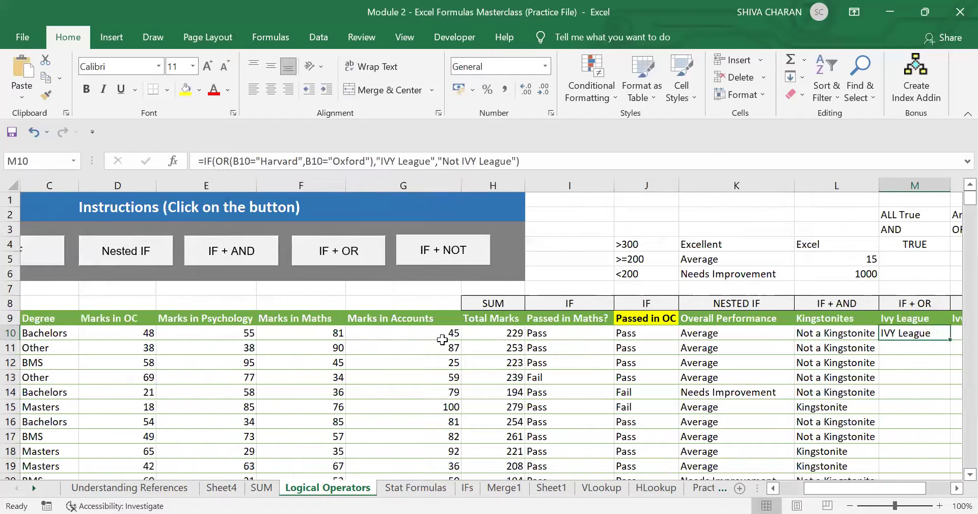
pyautogui.doubleClick(952, 339)
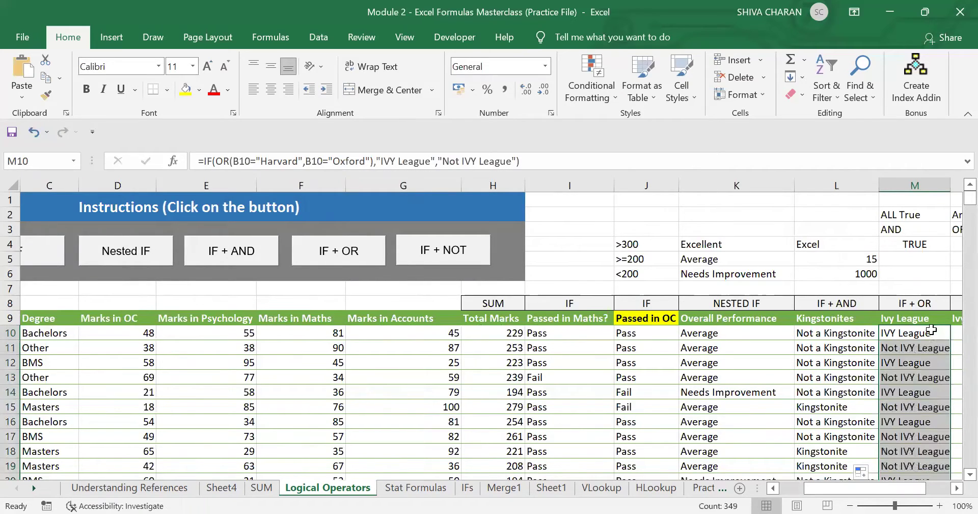
# Check the College value in row 10 against the IF + OR instructions for the Ivy League column.
pyautogui.click(932, 330)
pyautogui.press('Left')
pyautogui.press('Left')
pyautogui.press('Left')
pyautogui.press('Left')
pyautogui.press('Left')
pyautogui.press('Left')
pyautogui.press('Left')
pyautogui.press('Left')
pyautogui.press('Left')
pyautogui.press('Left')
pyautogui.press('Left')
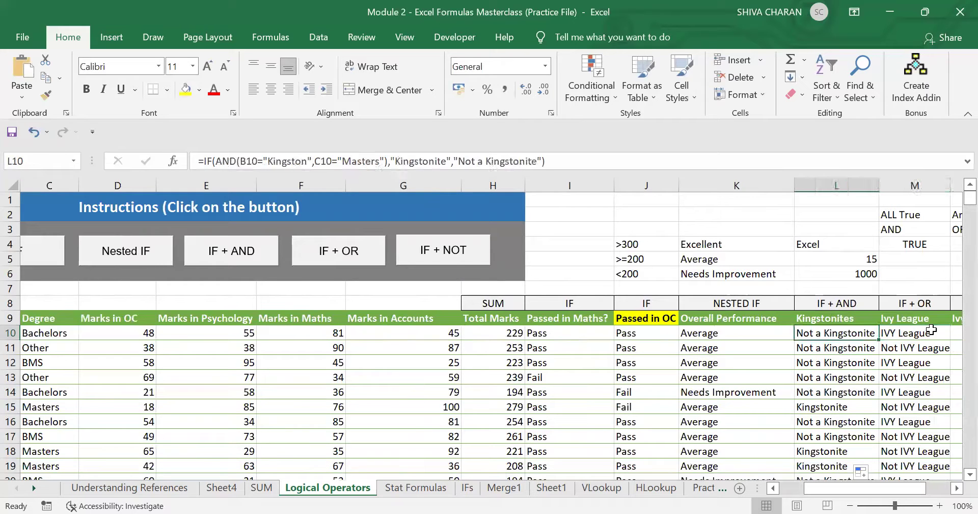
pyautogui.press('Left')
pyautogui.press('Right')
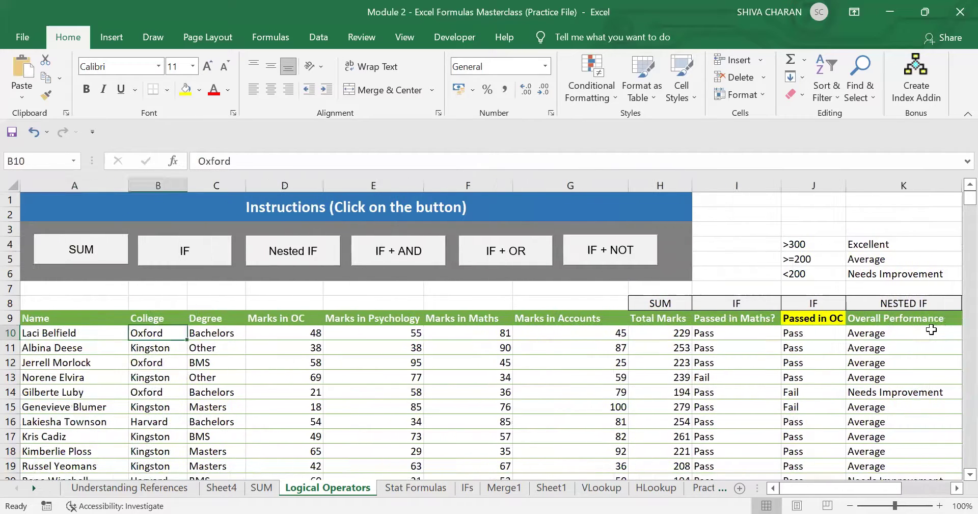
pyautogui.click(533, 249)
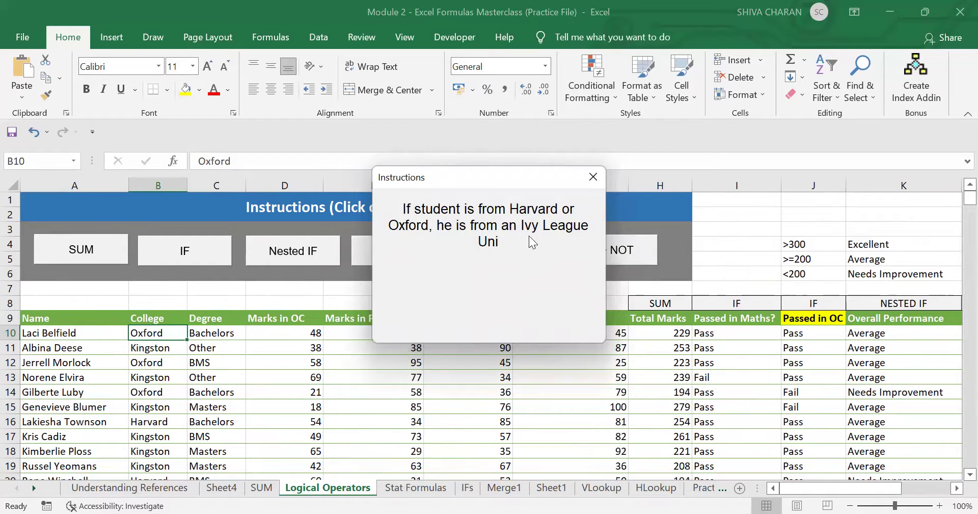
pyautogui.click(592, 177)
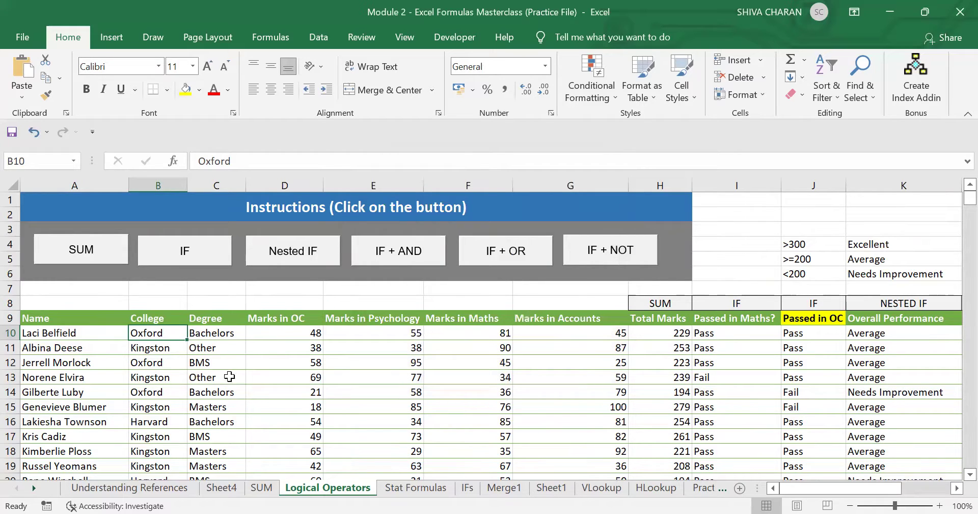
# Trace row 10 from its College value across to its Ivy League result.
pyautogui.hotkey('shift', 'Right')
pyautogui.hotkey('shift', 'Right')
pyautogui.hotkey('shift', 'Right')
pyautogui.hotkey('shift', 'Right')
pyautogui.hotkey('shift', 'Right')
pyautogui.hotkey('shift', 'Right')
pyautogui.hotkey('shift', 'Right')
pyautogui.hotkey('shift', 'Right')
pyautogui.hotkey('shift', 'Right')
pyautogui.hotkey('shift', 'Right')
pyautogui.hotkey('shift', 'Right')
pyautogui.hotkey('shift', 'Right')
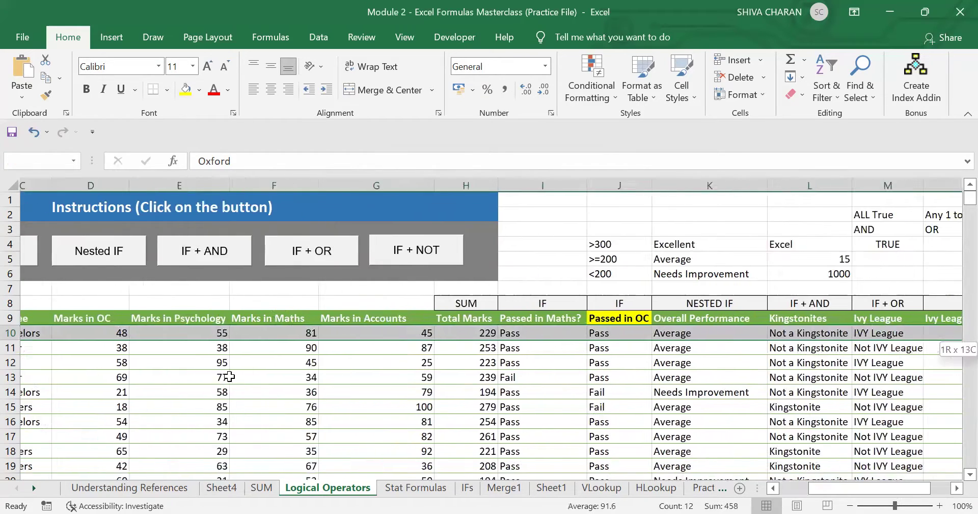
pyautogui.hotkey('shift', 'Left')
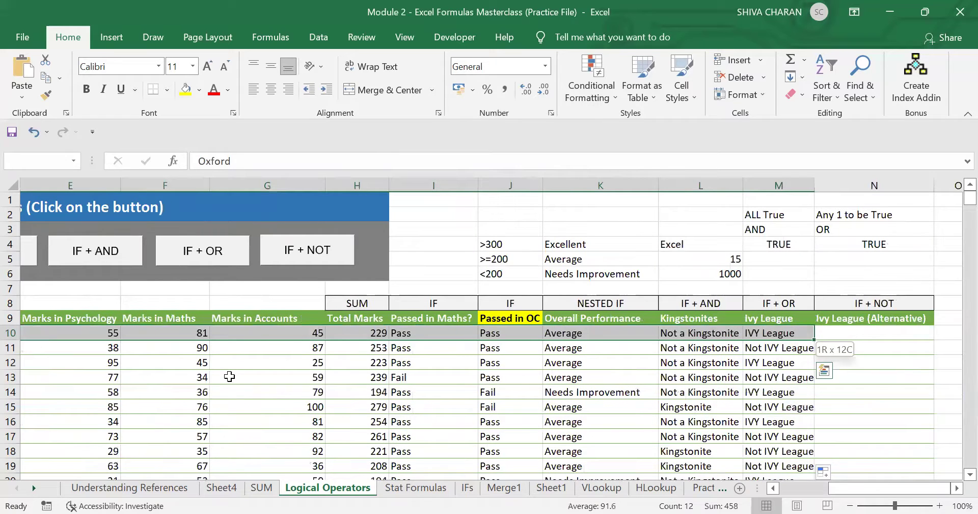
# Trace row 11 from its College value to its Ivy League result, and inspect the formulas in M11 and M12.
pyautogui.press('Home')
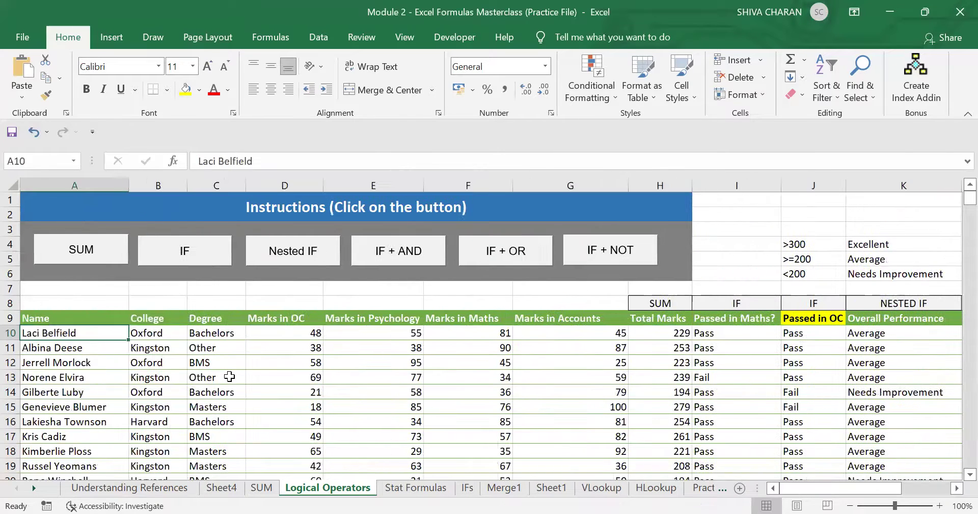
pyautogui.press('Down')
pyautogui.press('Right')
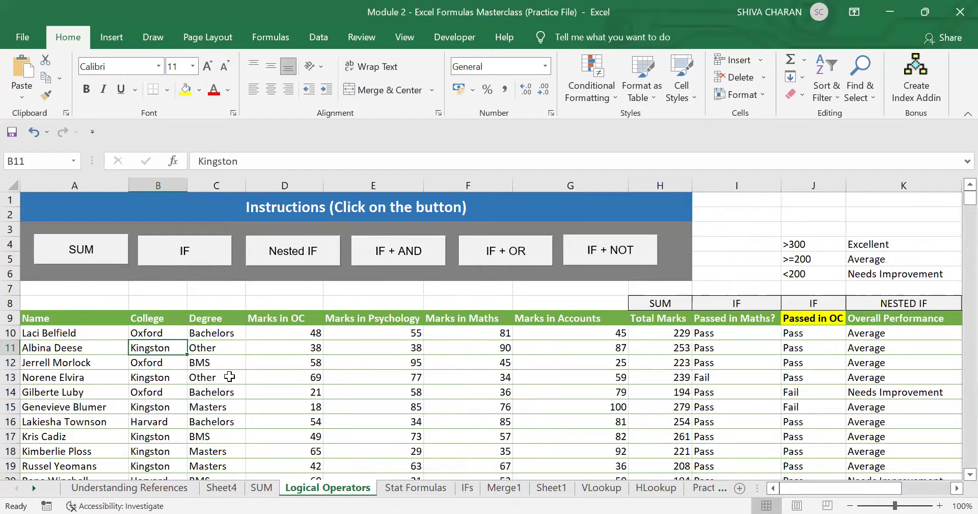
pyautogui.hotkey('shift', 'Right')
pyautogui.hotkey('shift', 'Right')
pyautogui.hotkey('shift', 'Right')
pyautogui.hotkey('shift', 'Right')
pyautogui.hotkey('shift', 'Right')
pyautogui.hotkey('shift', 'Right')
pyautogui.hotkey('shift', 'Right')
pyautogui.hotkey('shift', 'Right')
pyautogui.hotkey('shift', 'Right')
pyautogui.hotkey('shift', 'Right')
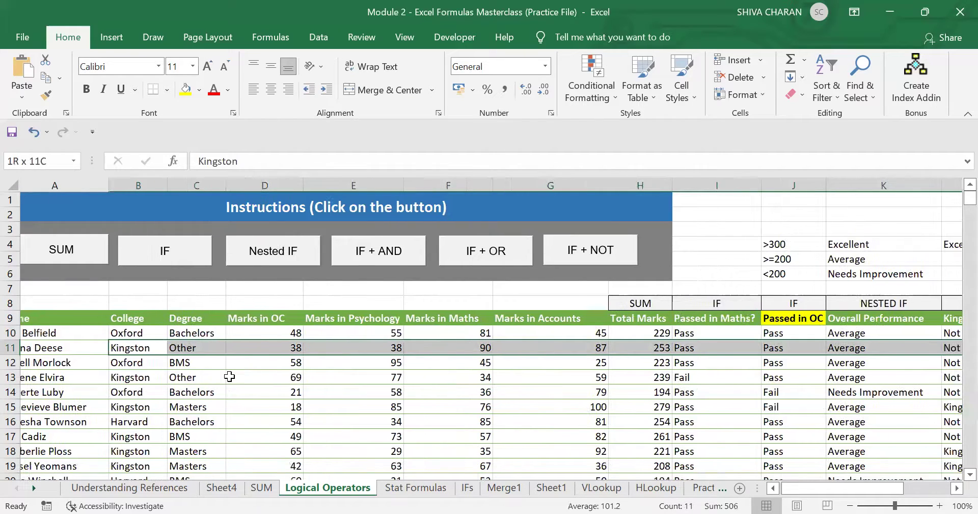
pyautogui.hotkey('shift', 'Right')
pyautogui.hscroll(2, 611, 357)
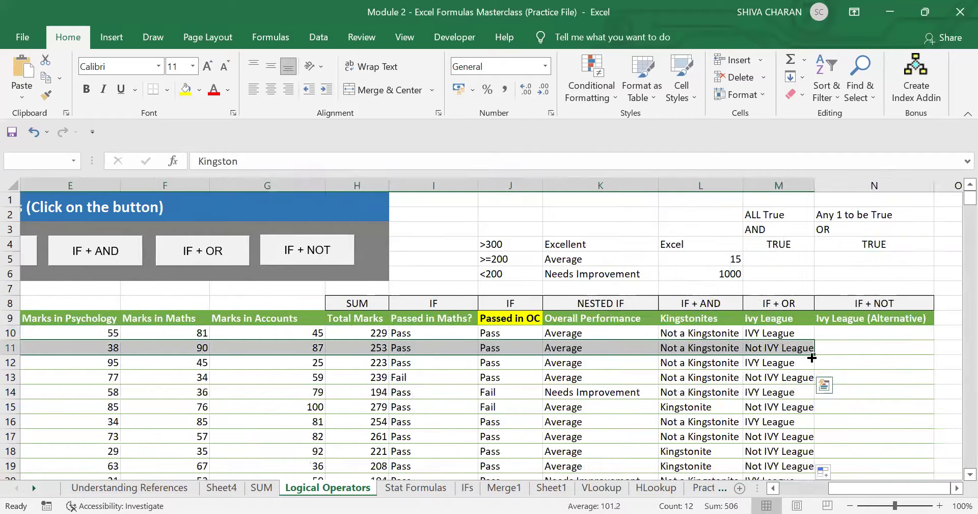
pyautogui.click(782, 346)
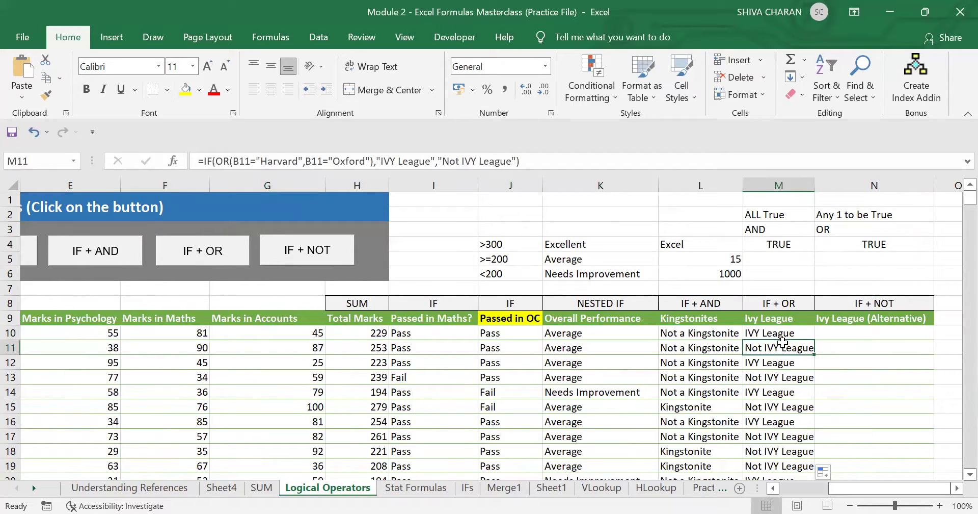
pyautogui.press('Down')
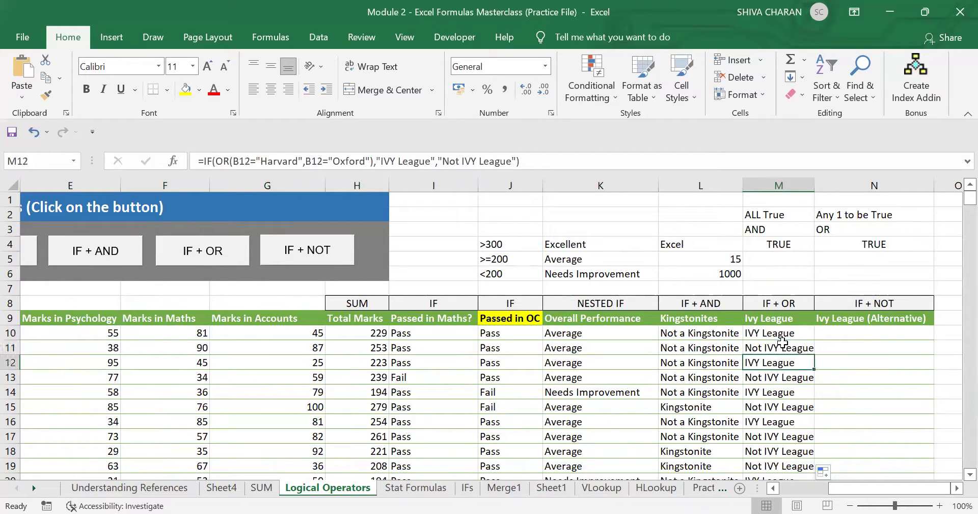
# Trace row 12 from its Ivy League result back to its College value.
pyautogui.hotkey('shift', 'Left')
pyautogui.hotkey('shift', 'Left')
pyautogui.hotkey('shift', 'Left')
pyautogui.hotkey('shift', 'Left')
pyautogui.hotkey('shift', 'Left')
pyautogui.hotkey('shift', 'Left')
pyautogui.hotkey('shift', 'Left')
pyautogui.hotkey('shift', 'Left')
pyautogui.hotkey('shift', 'Left')
pyautogui.hotkey('shift', 'Left')
pyautogui.hotkey('shift', 'Left')
pyautogui.hotkey('shift', 'Left')
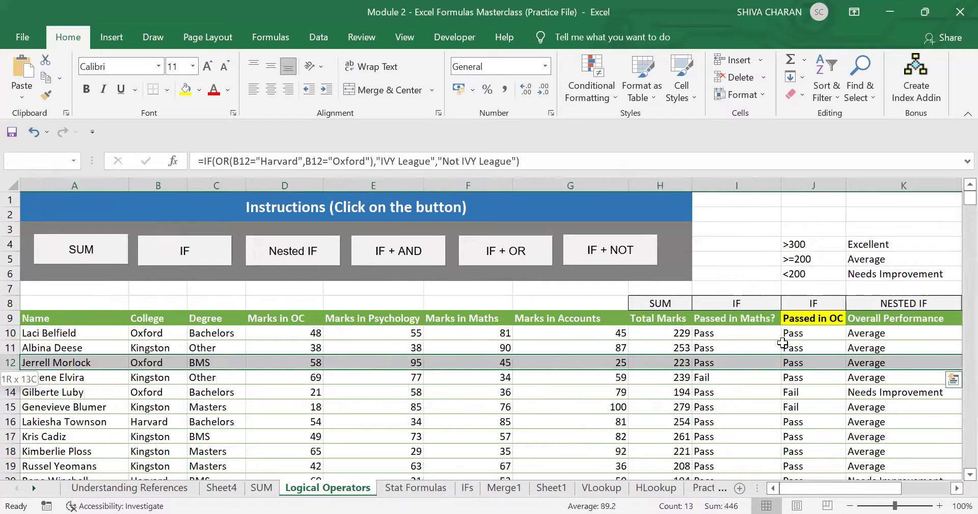
pyautogui.click(163, 363)
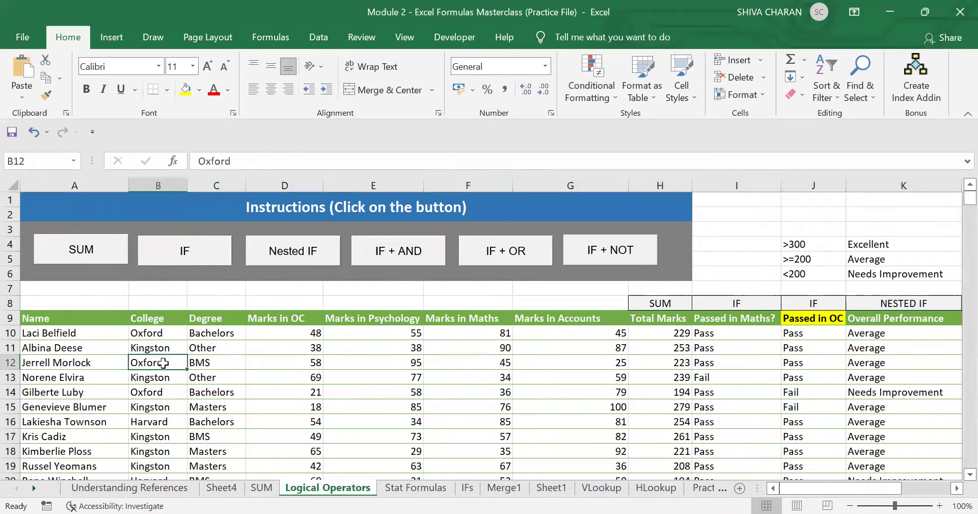
# Trace row 16 from its College value across to its Ivy League result and inspect the formula in M16.
pyautogui.click(151, 421)
pyautogui.hotkey('shift', 'Right')
pyautogui.hotkey('shift', 'Right')
pyautogui.hotkey('shift', 'Right')
pyautogui.hotkey('shift', 'Right')
pyautogui.hotkey('shift', 'Right')
pyautogui.hotkey('shift', 'Right')
pyautogui.hotkey('shift', 'Right')
pyautogui.hotkey('shift', 'Right')
pyautogui.hotkey('shift', 'Right')
pyautogui.hotkey('shift', 'Right')
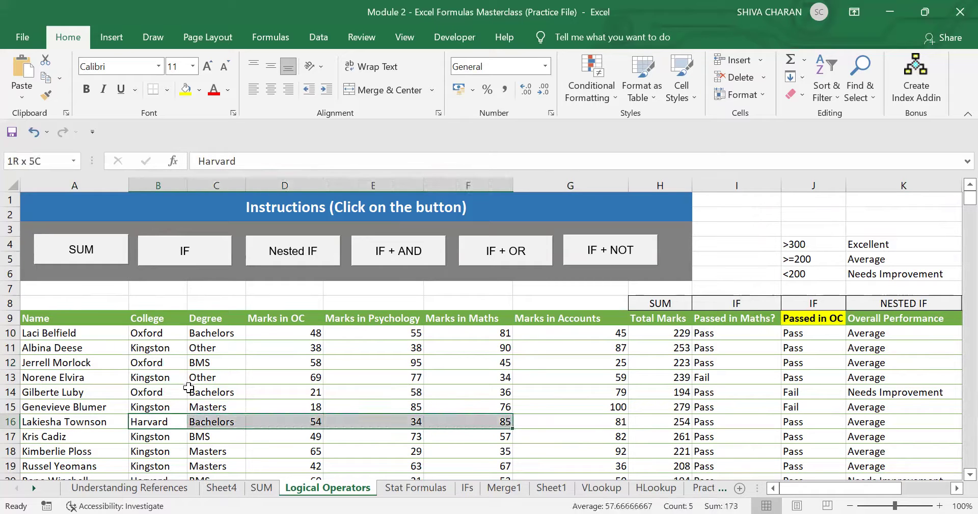
pyautogui.hotkey('shift', 'Right')
pyautogui.hotkey('shift', 'Right')
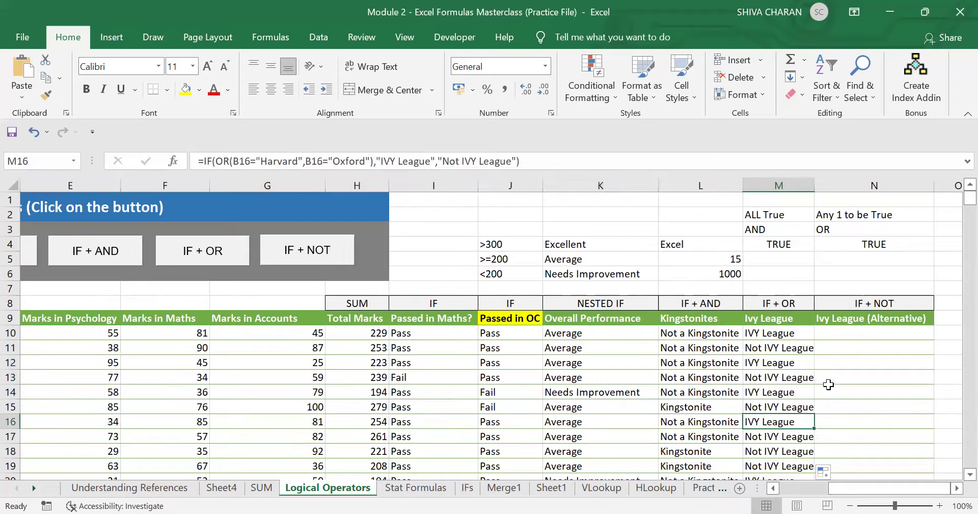
pyautogui.click(779, 421)
# Widen the Ivy League column slightly and read the IF + NOT instructions for the Ivy League (Alternative) column.
pyautogui.moveTo(816, 182); pyautogui.dragTo(819, 181)
pyautogui.click(868, 331)
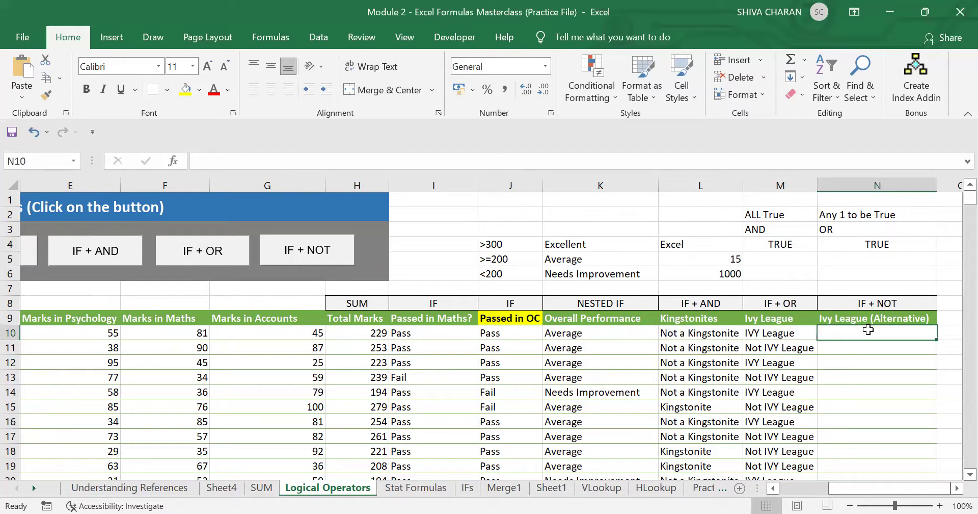
pyautogui.click(327, 259)
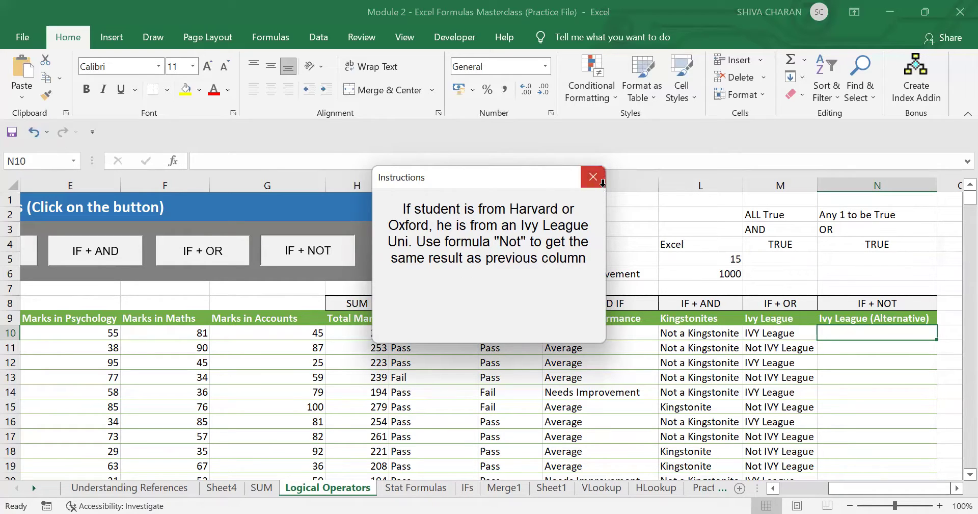
pyautogui.click(593, 178)
pyautogui.moveTo(785, 336); pyautogui.dragTo(794, 437)
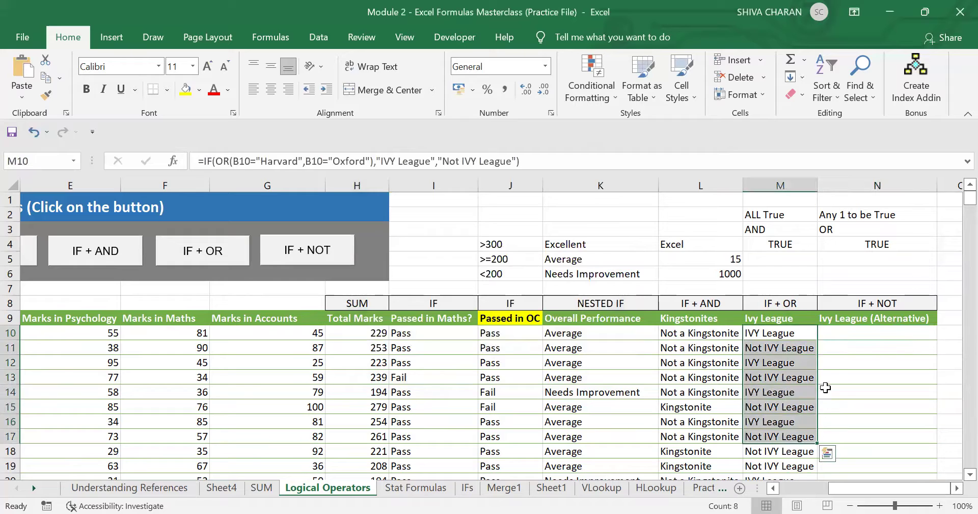
pyautogui.click(868, 330)
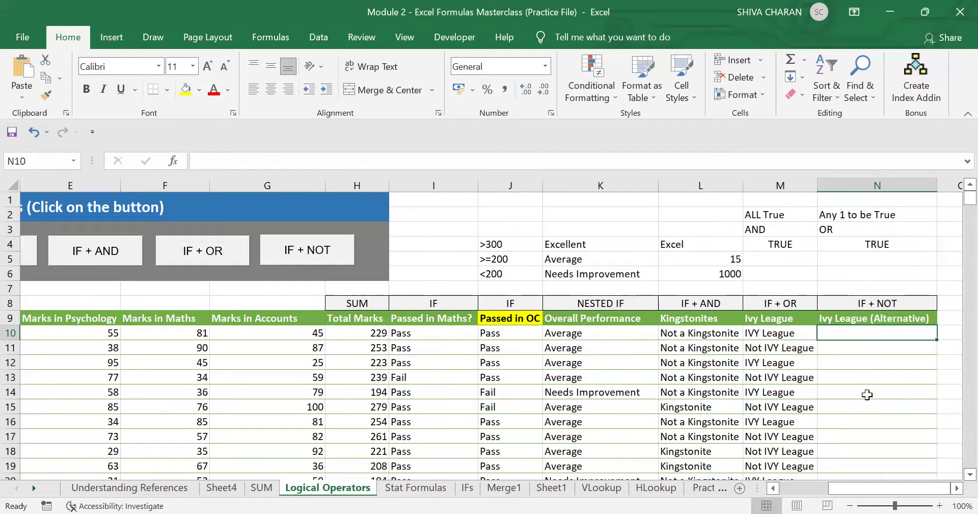
pyautogui.write('=I')
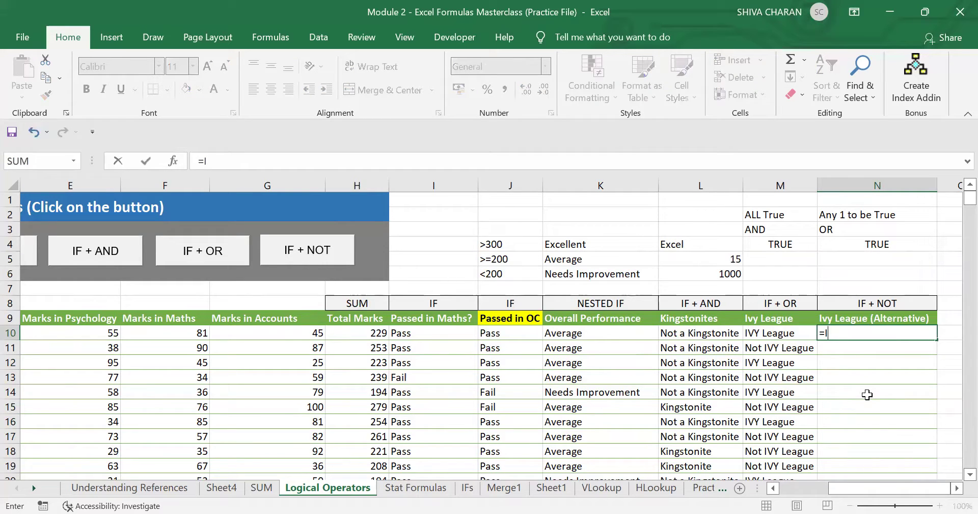
pyautogui.write('F(')
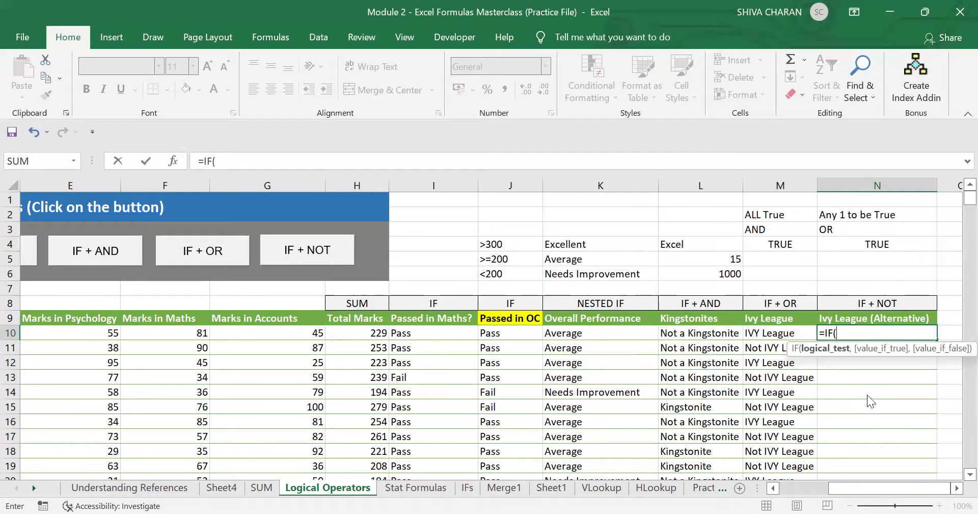
pyautogui.write('NOT')
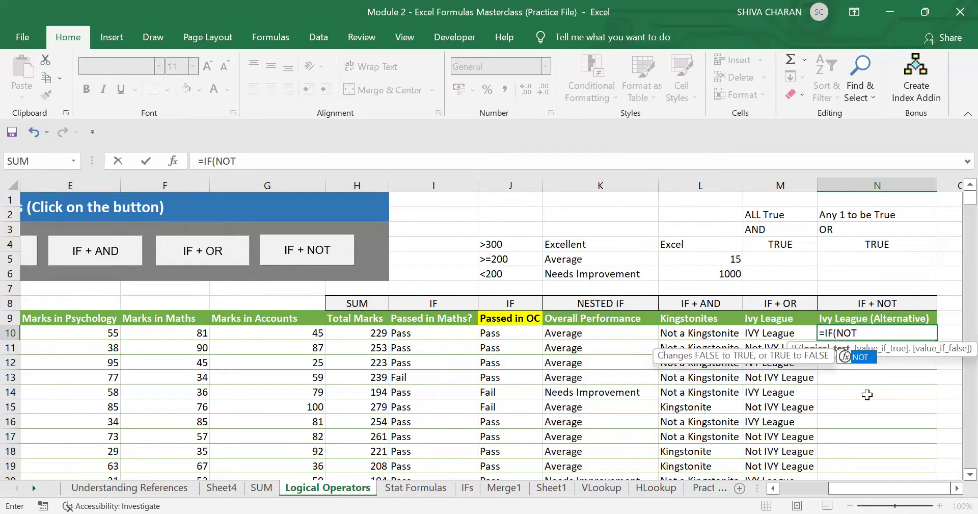
pyautogui.hotkey('ctrl', 'a')
pyautogui.click(656, 335)
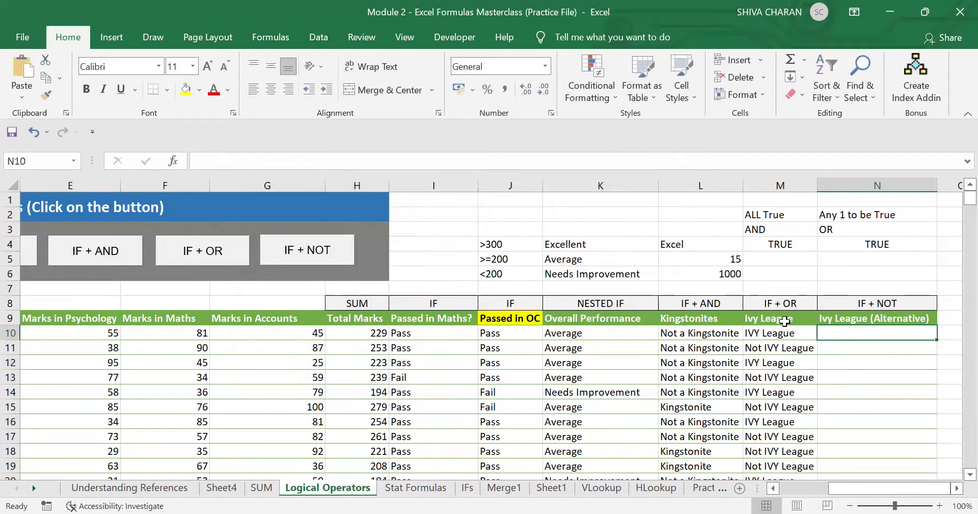
pyautogui.click(784, 332)
pyautogui.click(871, 343)
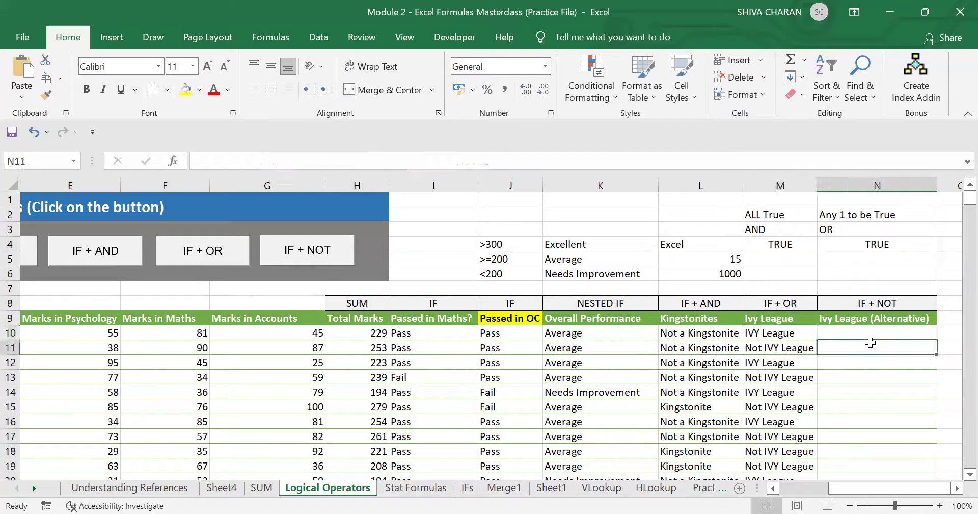
pyautogui.click(873, 335)
pyautogui.write('=')
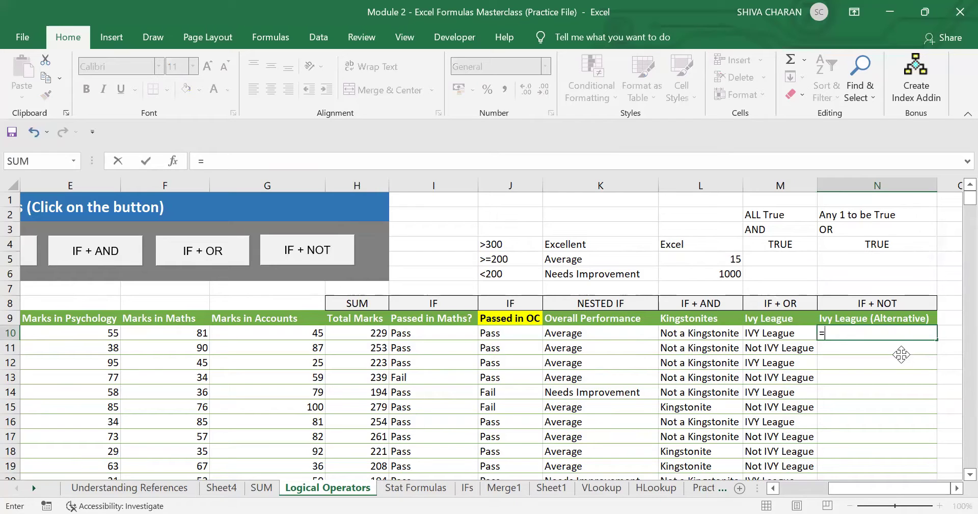
pyautogui.write('IF(NOT=')
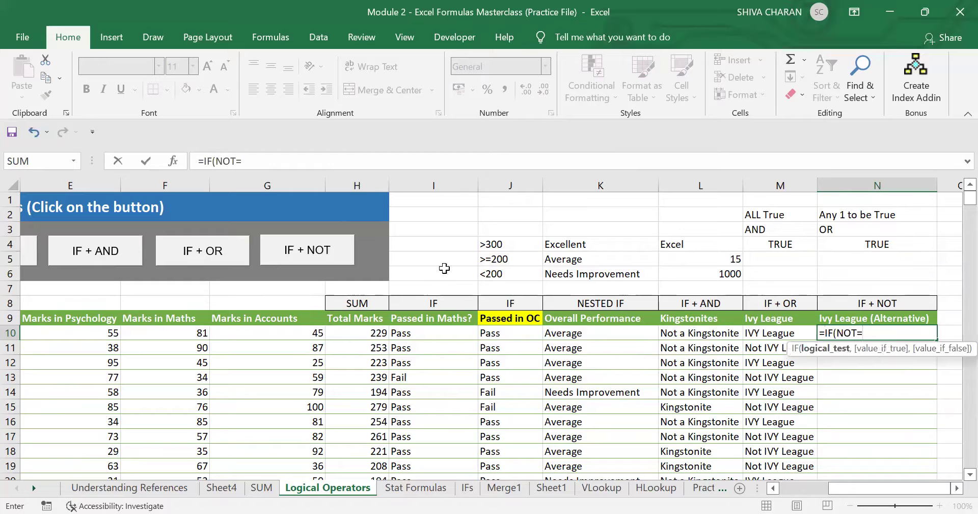
pyautogui.press('Left')
pyautogui.press('Left')
pyautogui.press('Left')
pyautogui.press('Left')
pyautogui.press('Left')
pyautogui.press('Left')
pyautogui.press('Left')
pyautogui.press('Left')
pyautogui.press('Left')
pyautogui.press('Left')
pyautogui.press('Left')
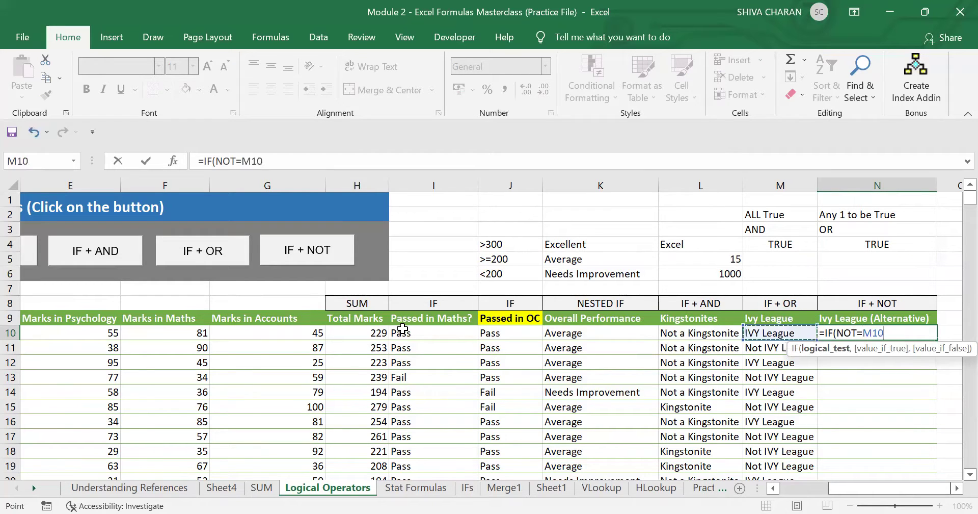
pyautogui.press('Left')
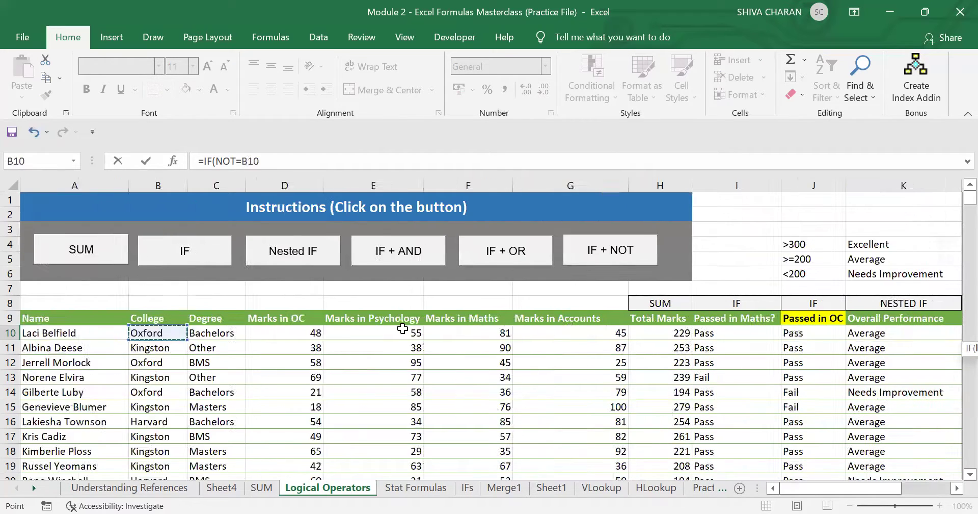
pyautogui.click(342, 153)
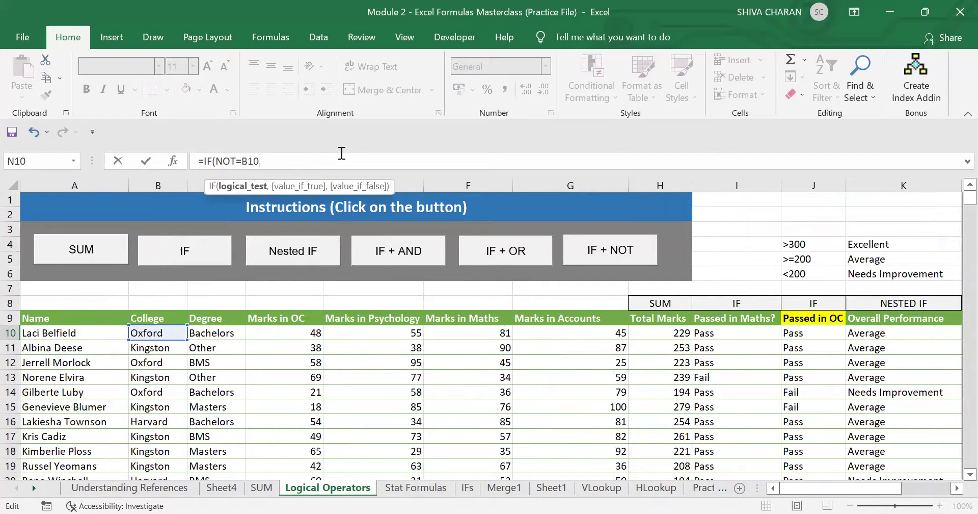
pyautogui.write('=')
pyautogui.press('BackSpace')
pyautogui.press('Escape')
# Begin an IF formula in N10 whose logical test uses NOT to check that College cell B10 equals "Kingston".
pyautogui.click(891, 333)
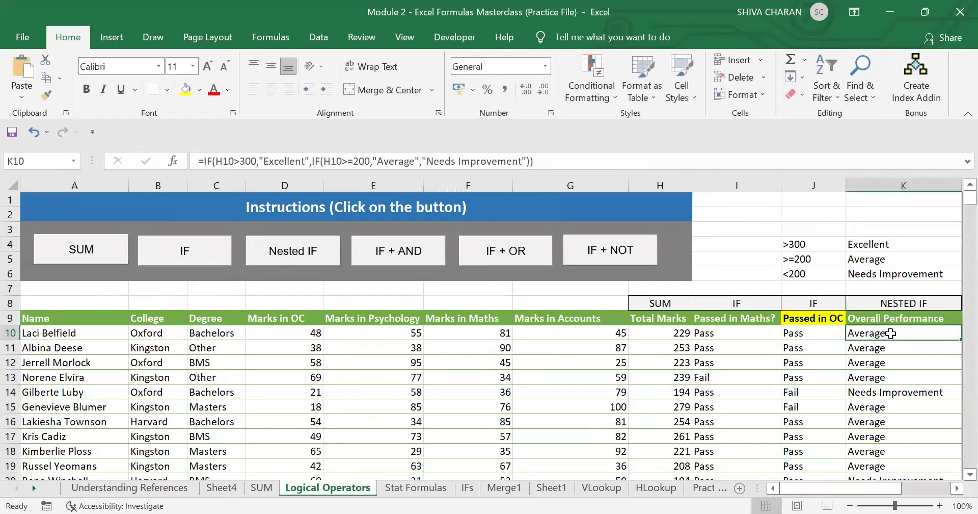
pyautogui.press('Right')
pyautogui.press('Right')
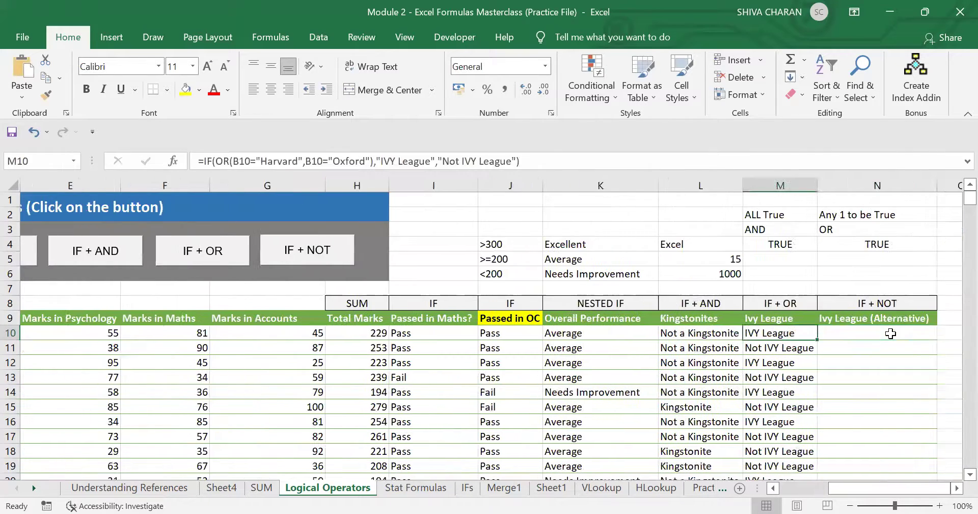
pyautogui.press('Right')
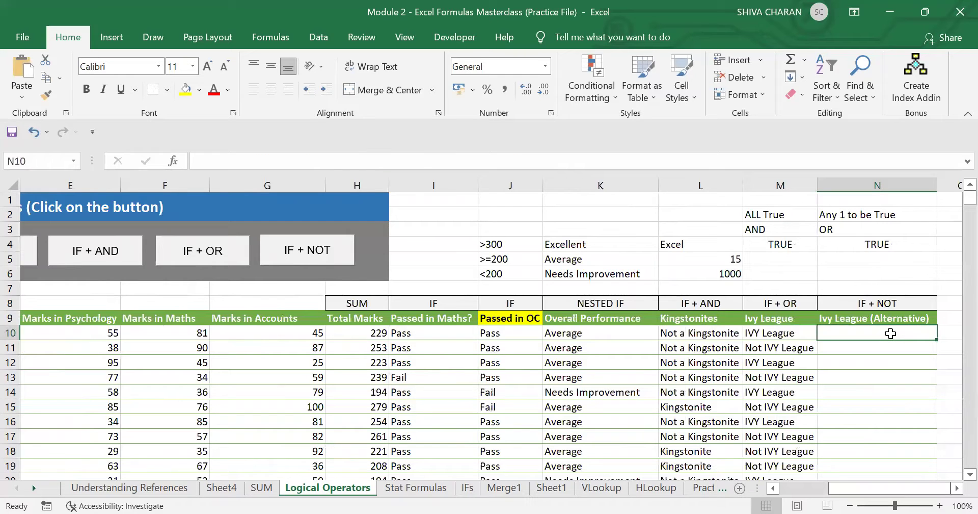
pyautogui.press('Left')
pyautogui.click(891, 333)
pyautogui.write('=')
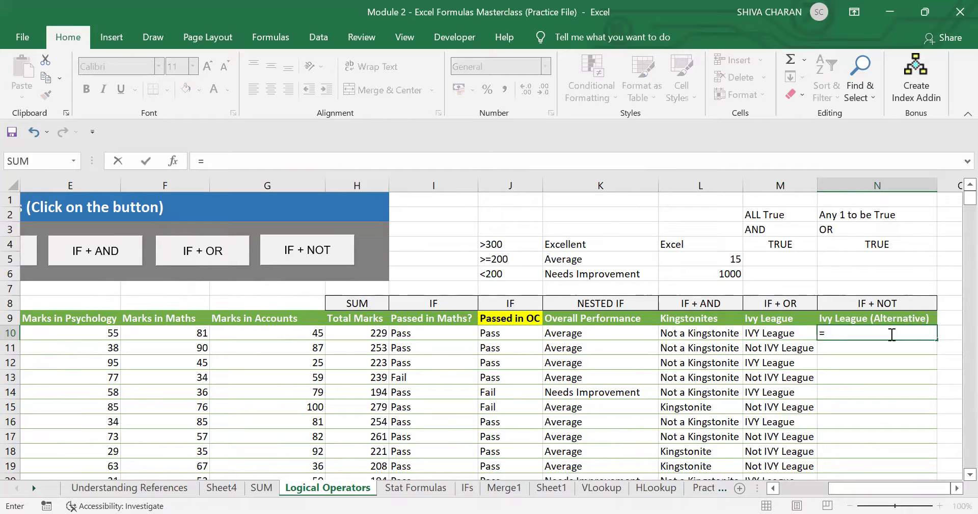
pyautogui.write('IF(NOT')
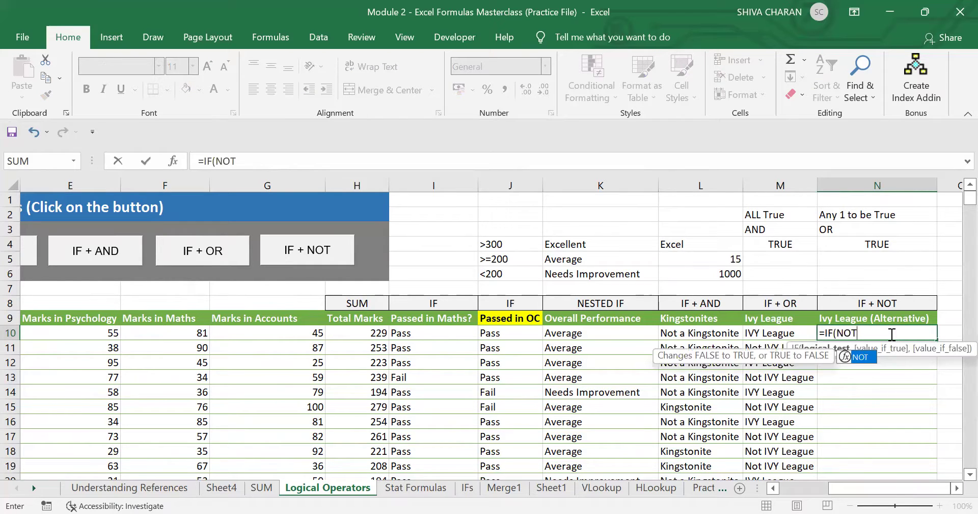
pyautogui.write('(')
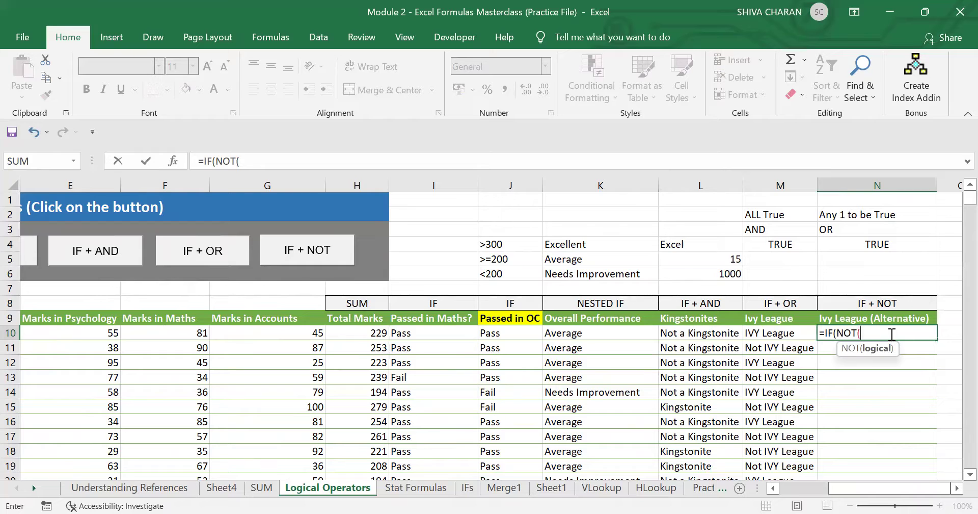
pyautogui.press('Left')
pyautogui.press('Left')
pyautogui.press('Left')
pyautogui.press('Left')
pyautogui.press('Left')
pyautogui.press('Left')
pyautogui.press('Left')
pyautogui.press('Left')
pyautogui.press('Left')
pyautogui.press('Left')
pyautogui.press('Left')
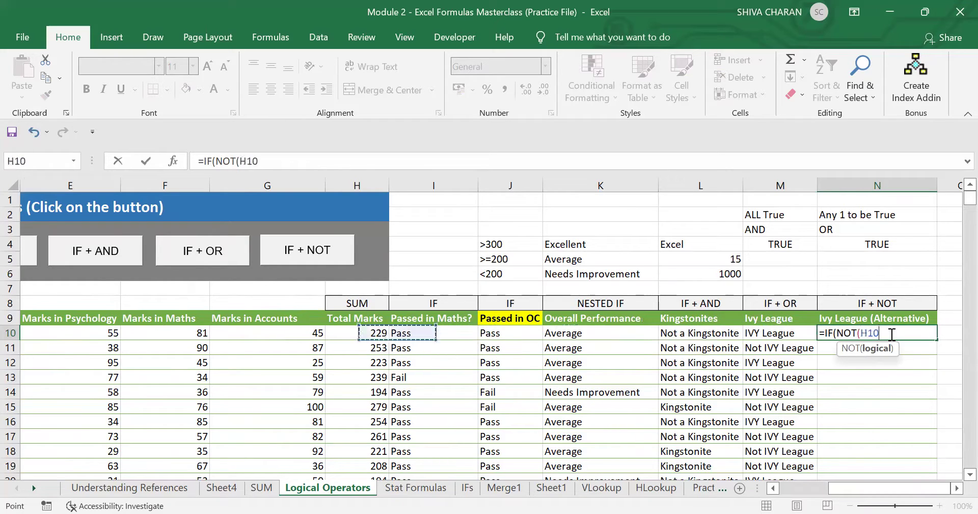
pyautogui.press('Left')
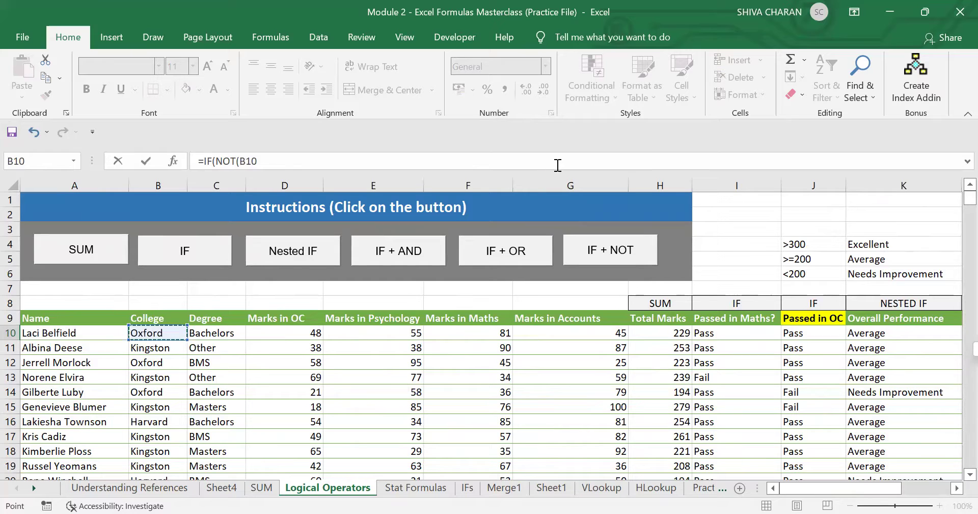
pyautogui.write('=')
pyautogui.write('"Kin')
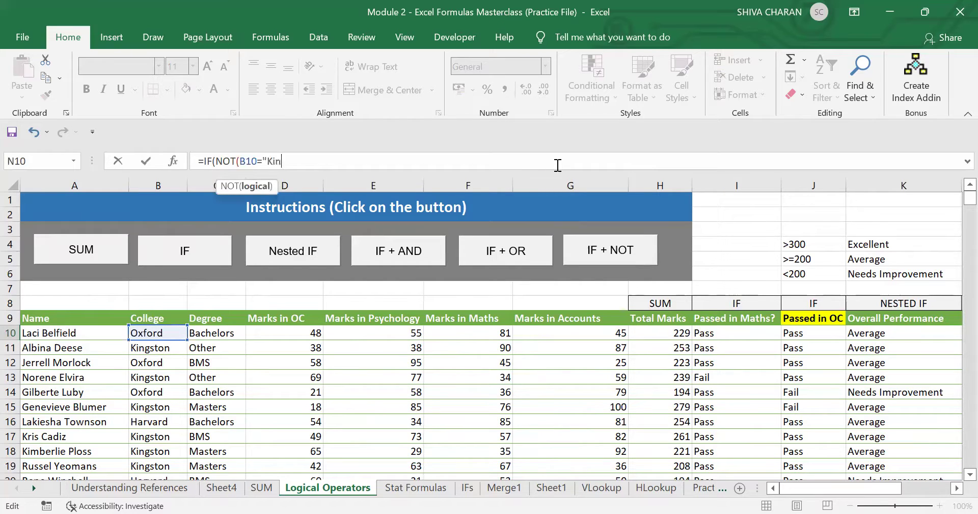
pyautogui.write('gston"),')
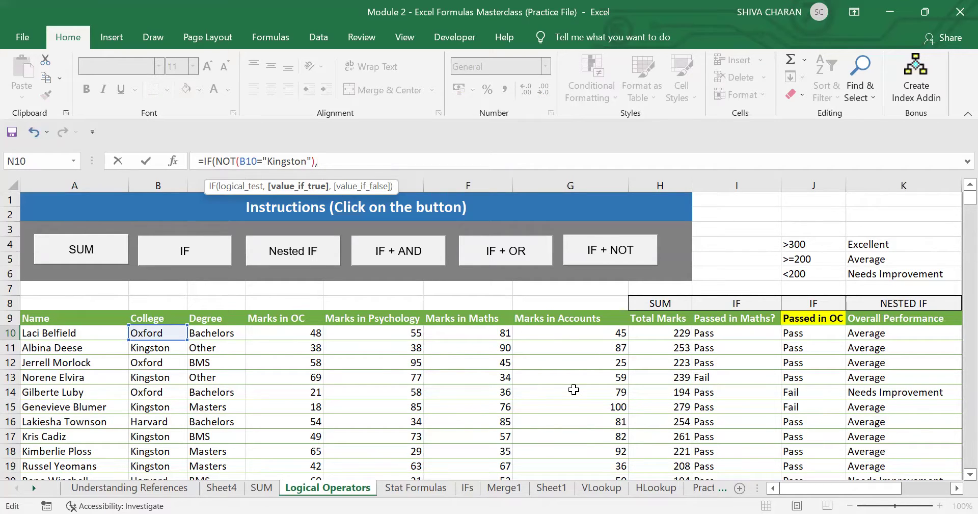
# Complete the N10 formula with "IVY League" as the true result and "Not IVY League" as the false result.
pyautogui.write('IVY,')
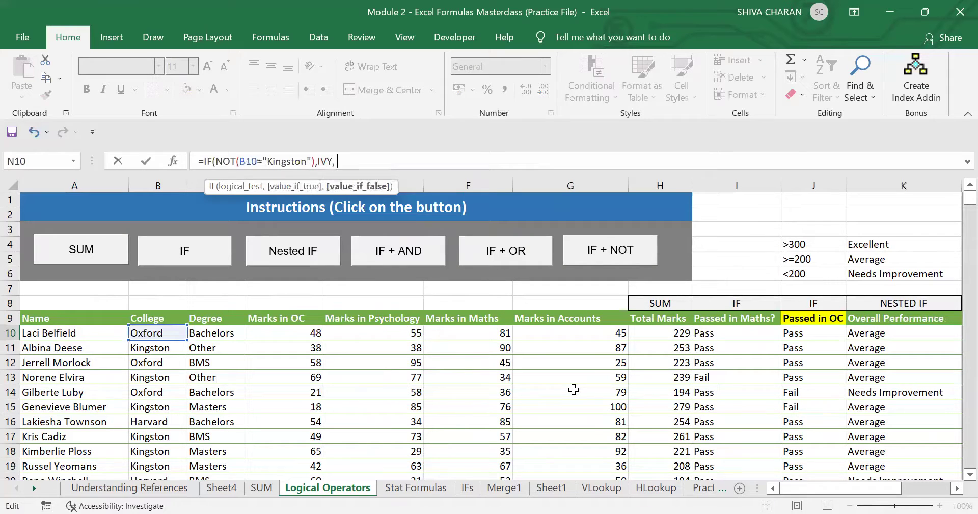
pyautogui.press('BackSpace')
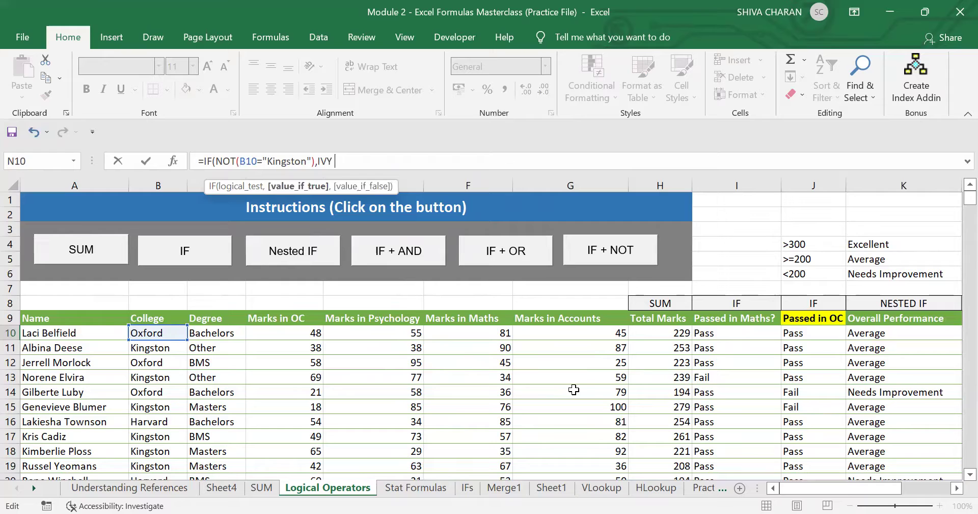
pyautogui.press('BackSpace')
pyautogui.press('BackSpace')
pyautogui.press('BackSpace')
pyautogui.press('BackSpace')
pyautogui.write('"IVY League",')
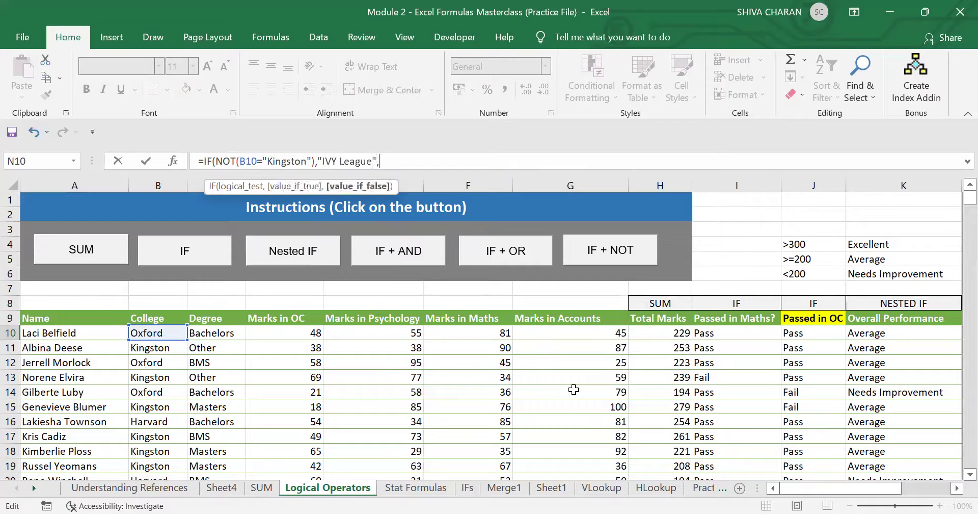
pyautogui.write('"Not O')
pyautogui.press('BackSpace')
pyautogui.write('IVY League")')
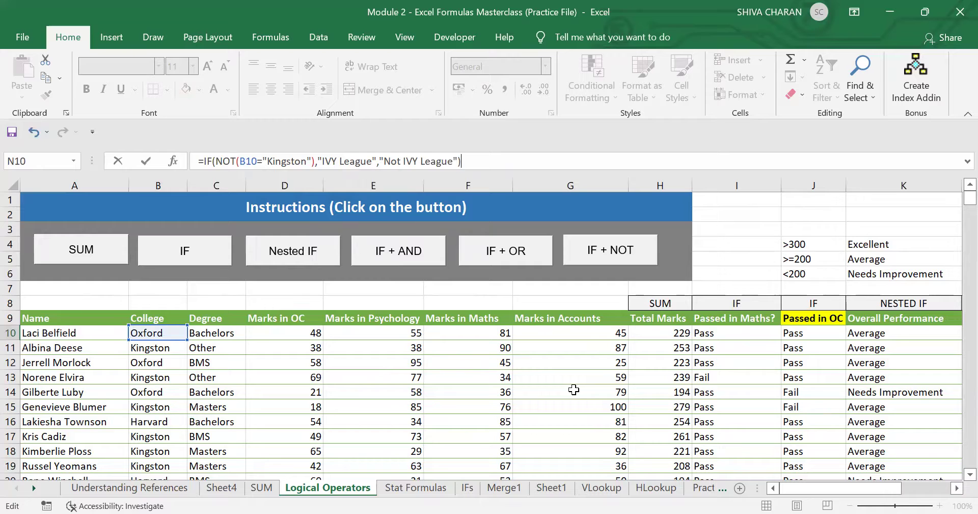
pyautogui.press('Return')
pyautogui.press('Up')
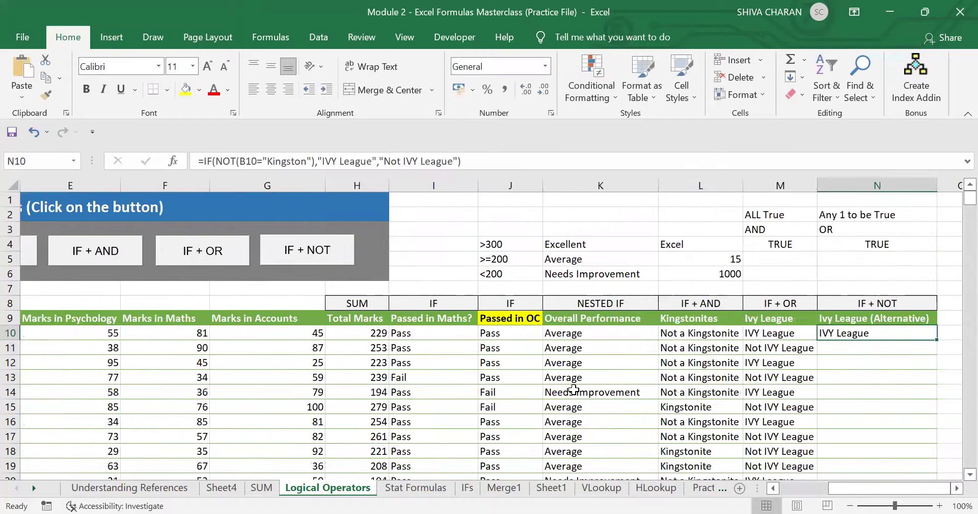
# Fill the N10 formula down the Ivy League (Alternative) column and review its first results.
pyautogui.doubleClick(941, 339)
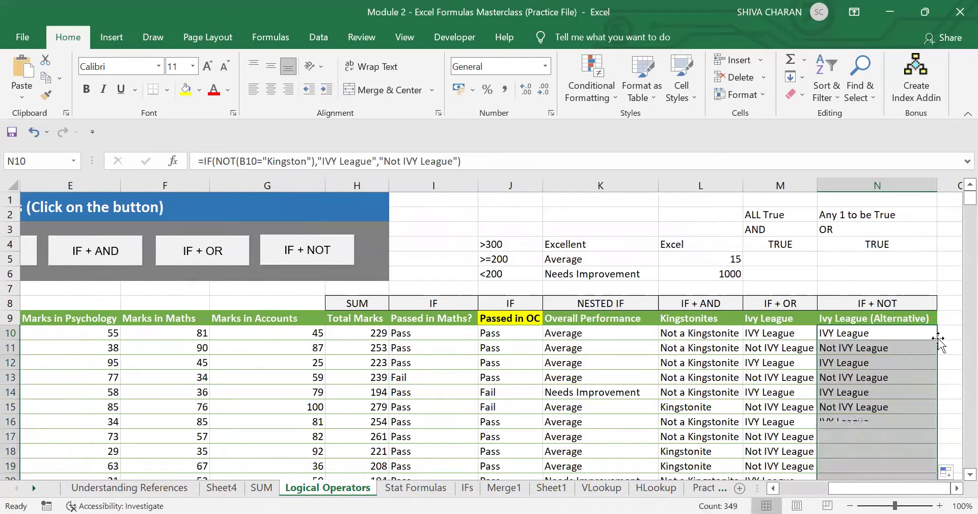
pyautogui.click(901, 331)
pyautogui.hotkey('shift', 'Down')
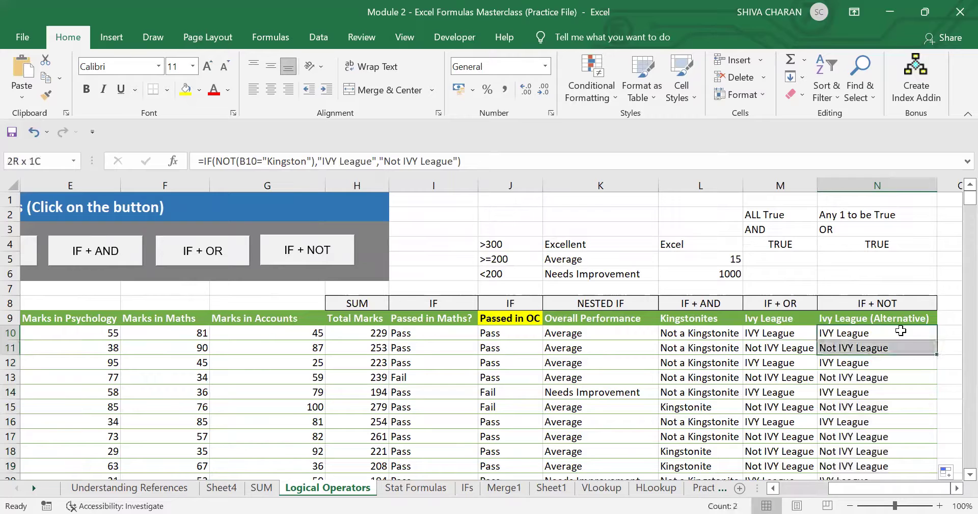
# Compare the first six rows of results in the Ivy League and Ivy League (Alternative) columns side by side.
pyautogui.hotkey('shift', 'Left')
pyautogui.hotkey('shift', 'Down')
pyautogui.hotkey('shift', 'Down')
pyautogui.hotkey('shift', 'Down')
pyautogui.hotkey('shift', 'Down')
pyautogui.hotkey('shift', 'Down')
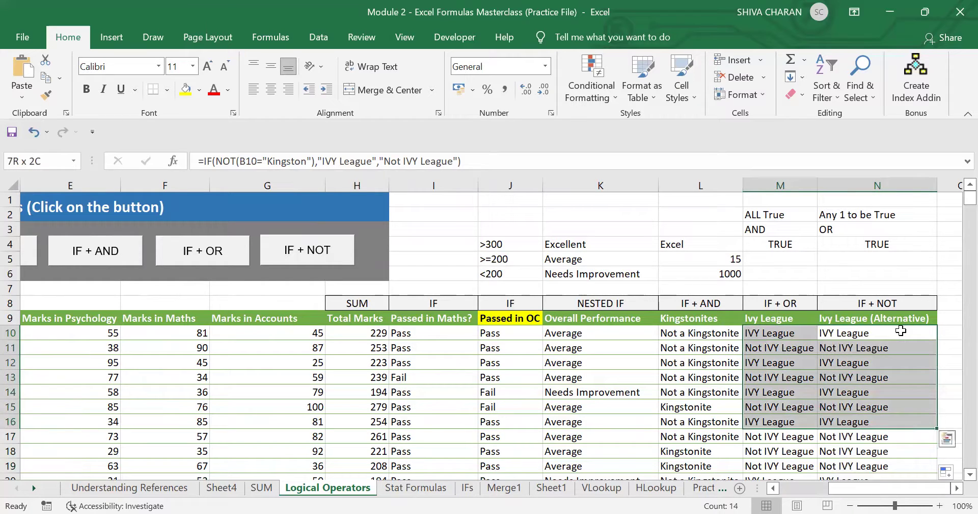
pyautogui.hotkey('shift', 'Up')
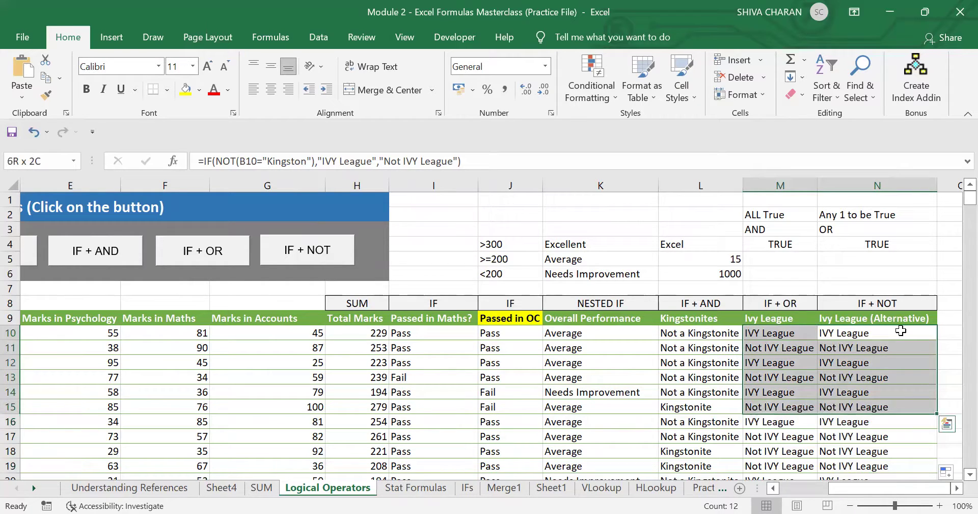
# Compare the IF + OR formula in M10 with the IF + NOT formula in N10.
pyautogui.press('Up')
pyautogui.press('Left')
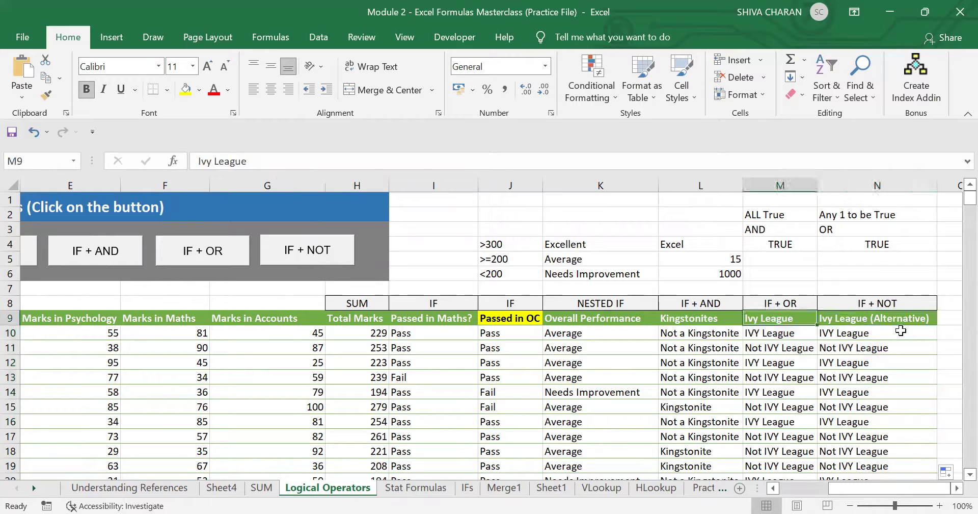
pyautogui.press('Down')
pyautogui.press('Up')
pyautogui.press('Down')
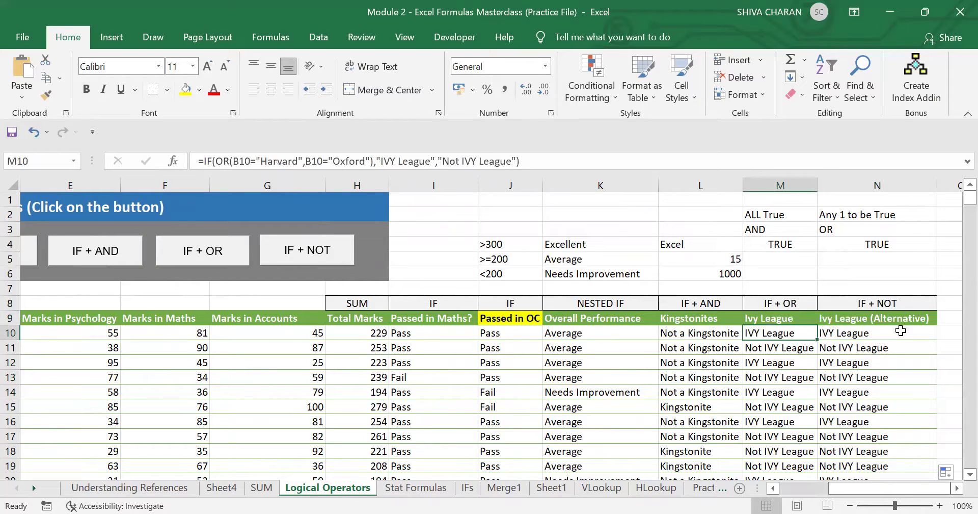
pyautogui.press('Right')
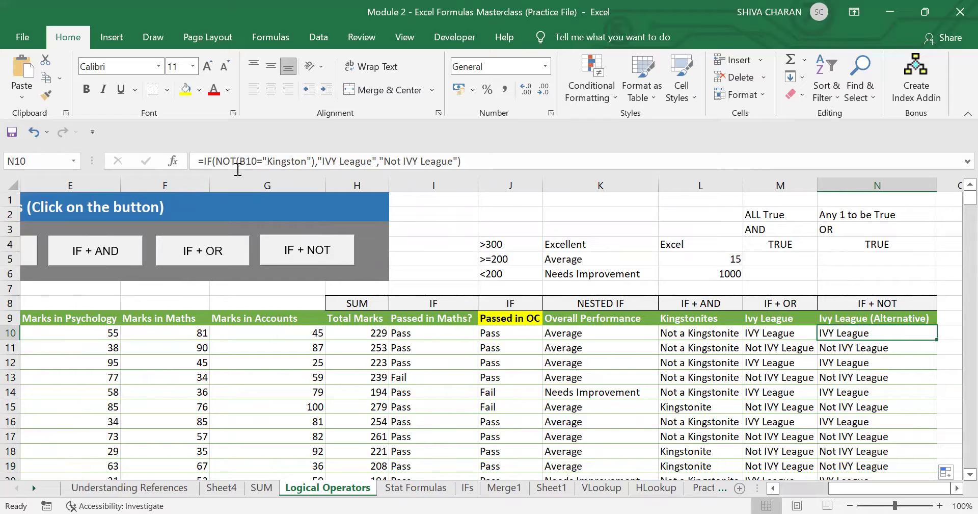
# Examine the NOT test, the true result and the false result within N10's formula, leaving the formula as it is.
pyautogui.moveTo(218, 161); pyautogui.dragTo(370, 161)
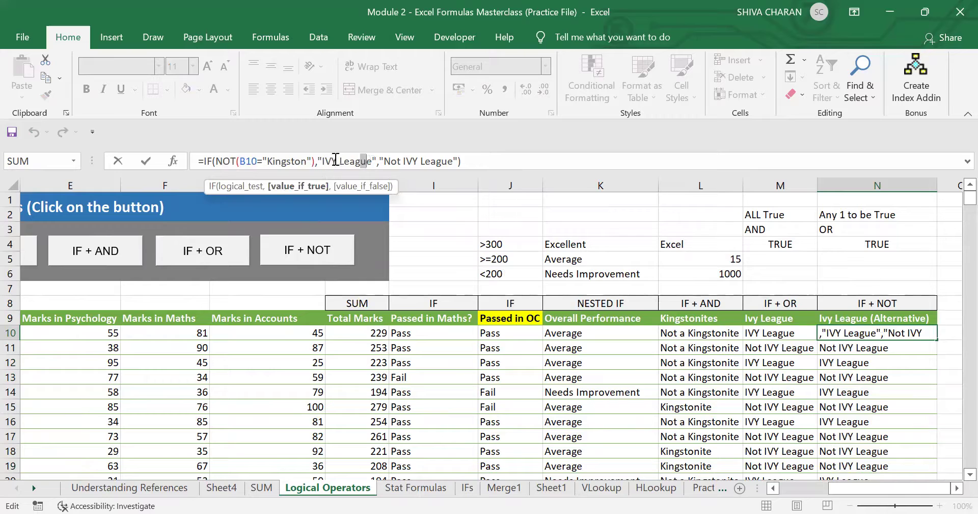
pyautogui.click(337, 161)
pyautogui.moveTo(386, 161); pyautogui.dragTo(453, 161)
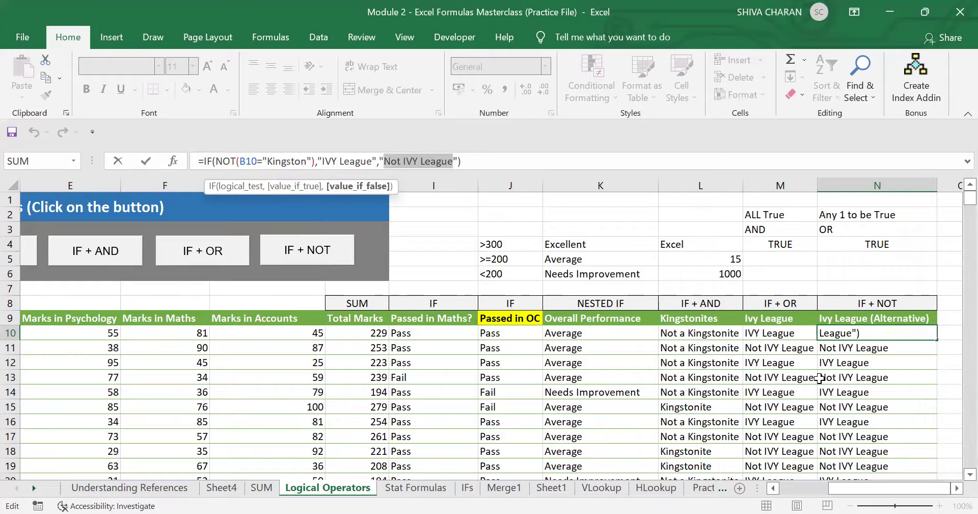
pyautogui.click(877, 335)
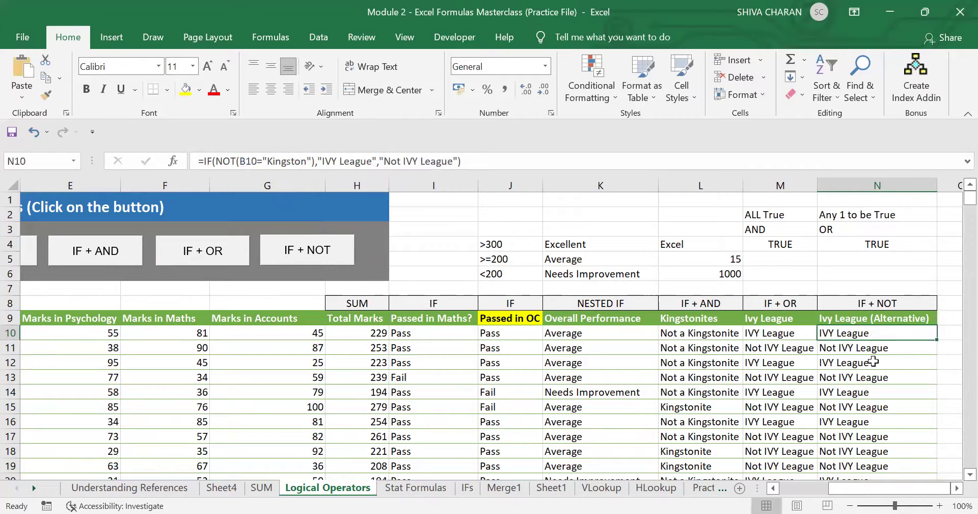
# Review row 10 back to the Name column, and check its college, degree and marks through to the Total Marks formula.
pyautogui.press('Left')
pyautogui.press('Left')
pyautogui.press('Left')
pyautogui.press('Left')
pyautogui.press('Left')
pyautogui.press('Left')
pyautogui.press('Left')
pyautogui.press('Left')
pyautogui.press('Left')
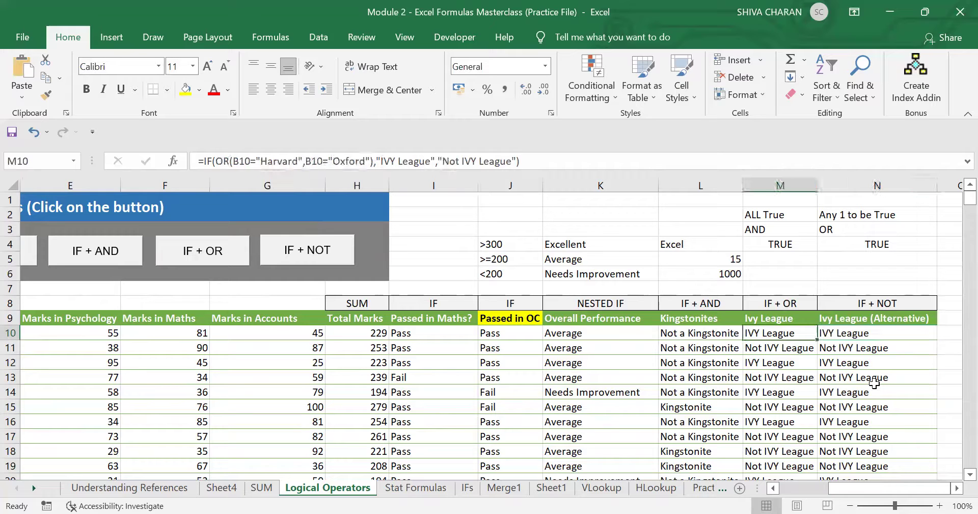
pyautogui.press('Left')
pyautogui.press('Left')
pyautogui.press('Left')
pyautogui.press('Left')
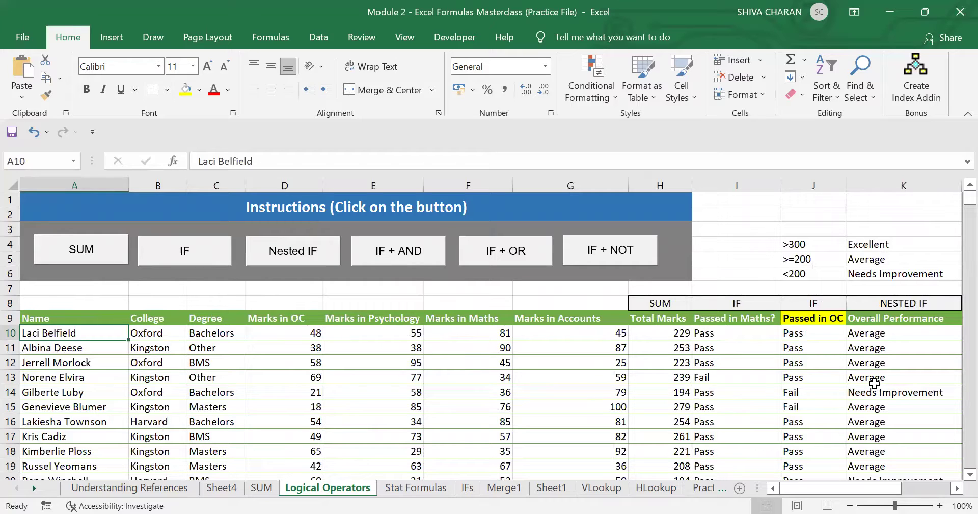
pyautogui.press('Right')
pyautogui.press('Right')
pyautogui.press('Right')
pyautogui.press('Right')
pyautogui.press('Right')
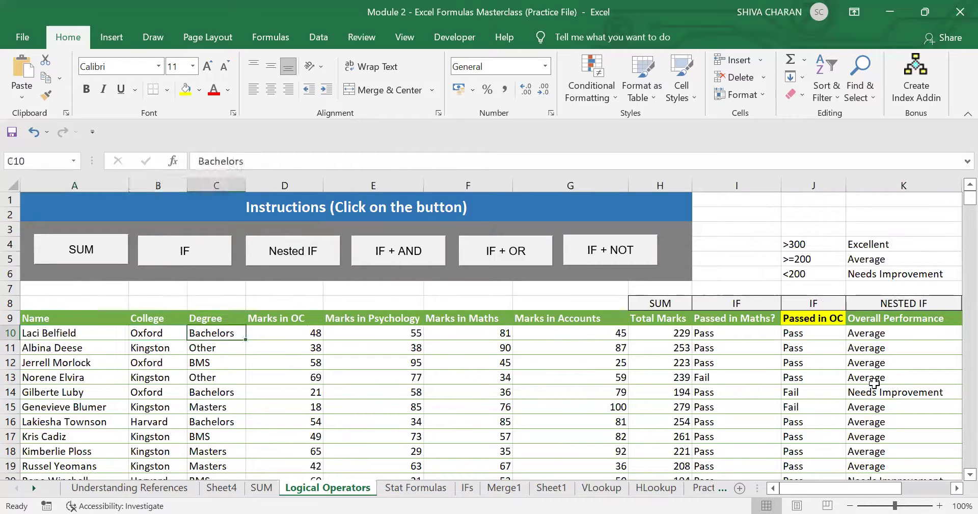
pyautogui.press('Right')
pyautogui.press('Right')
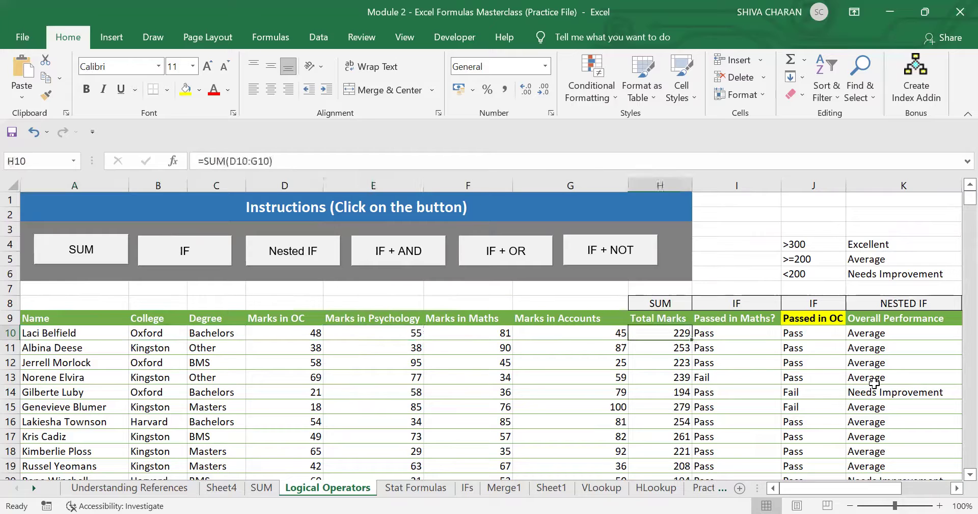